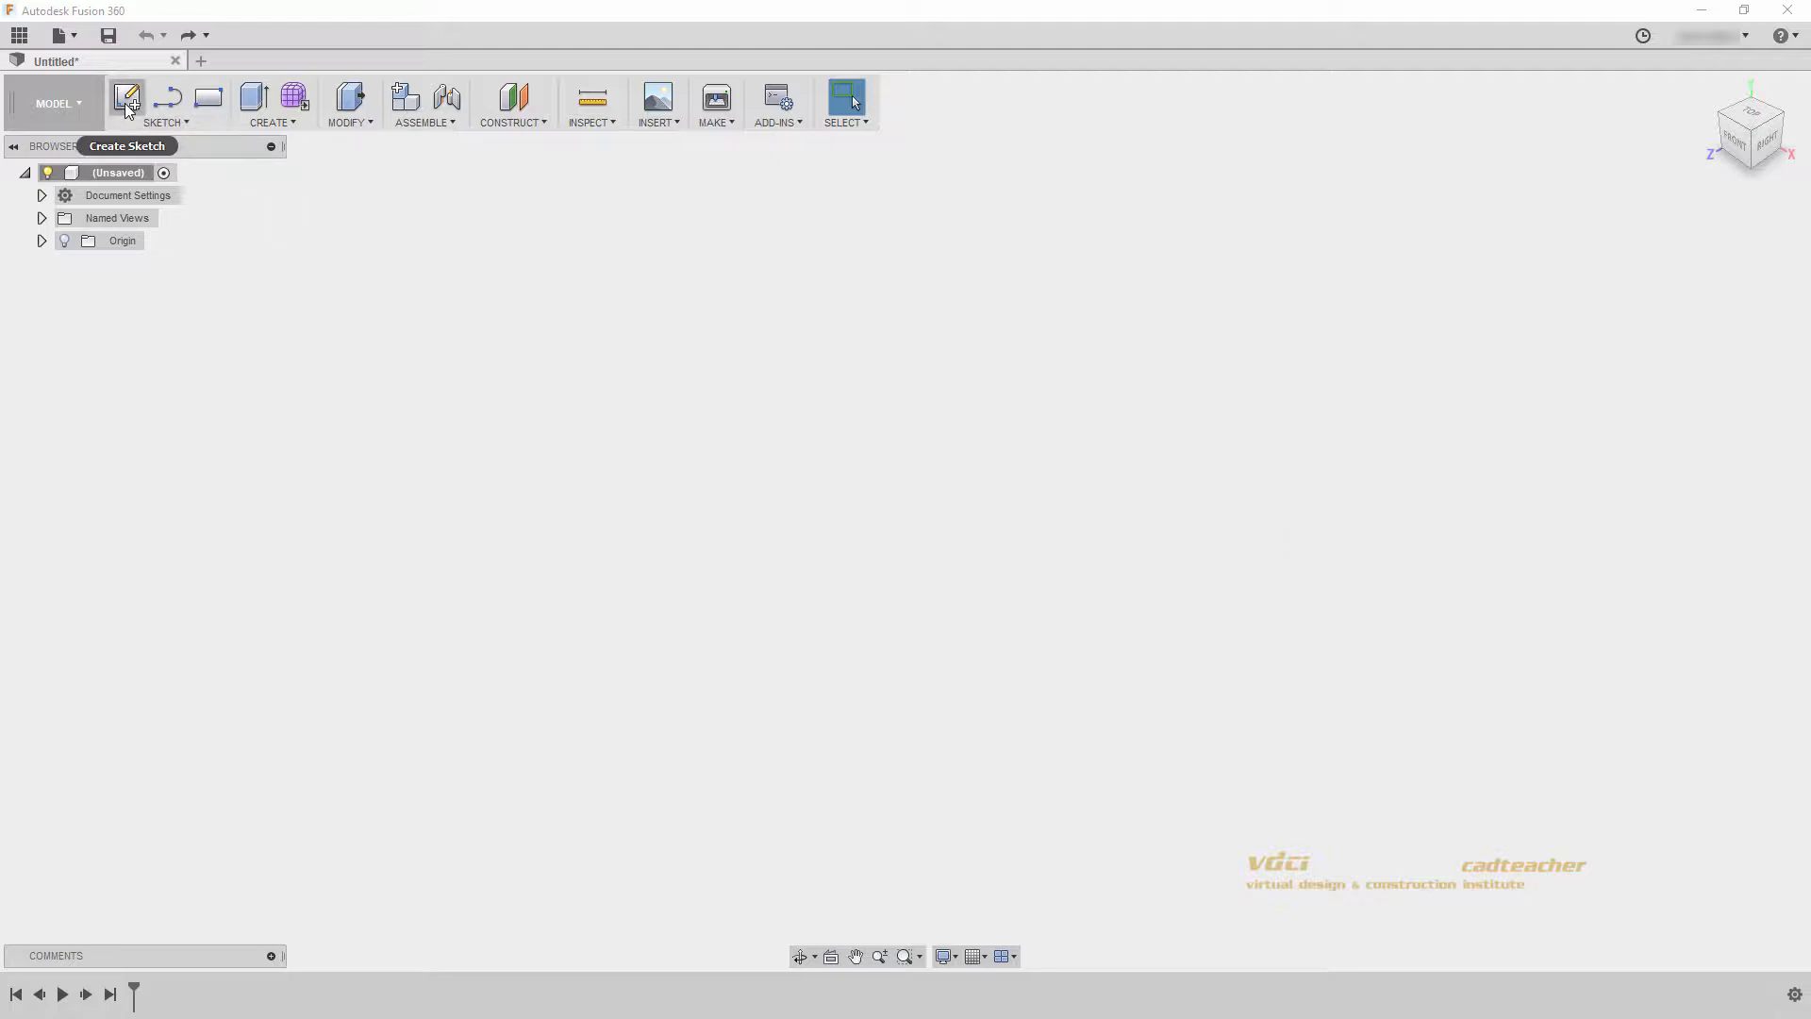
- Create a new sketch on the front origin plane
{"action": "left_click", "coordinate": [164, 122]}
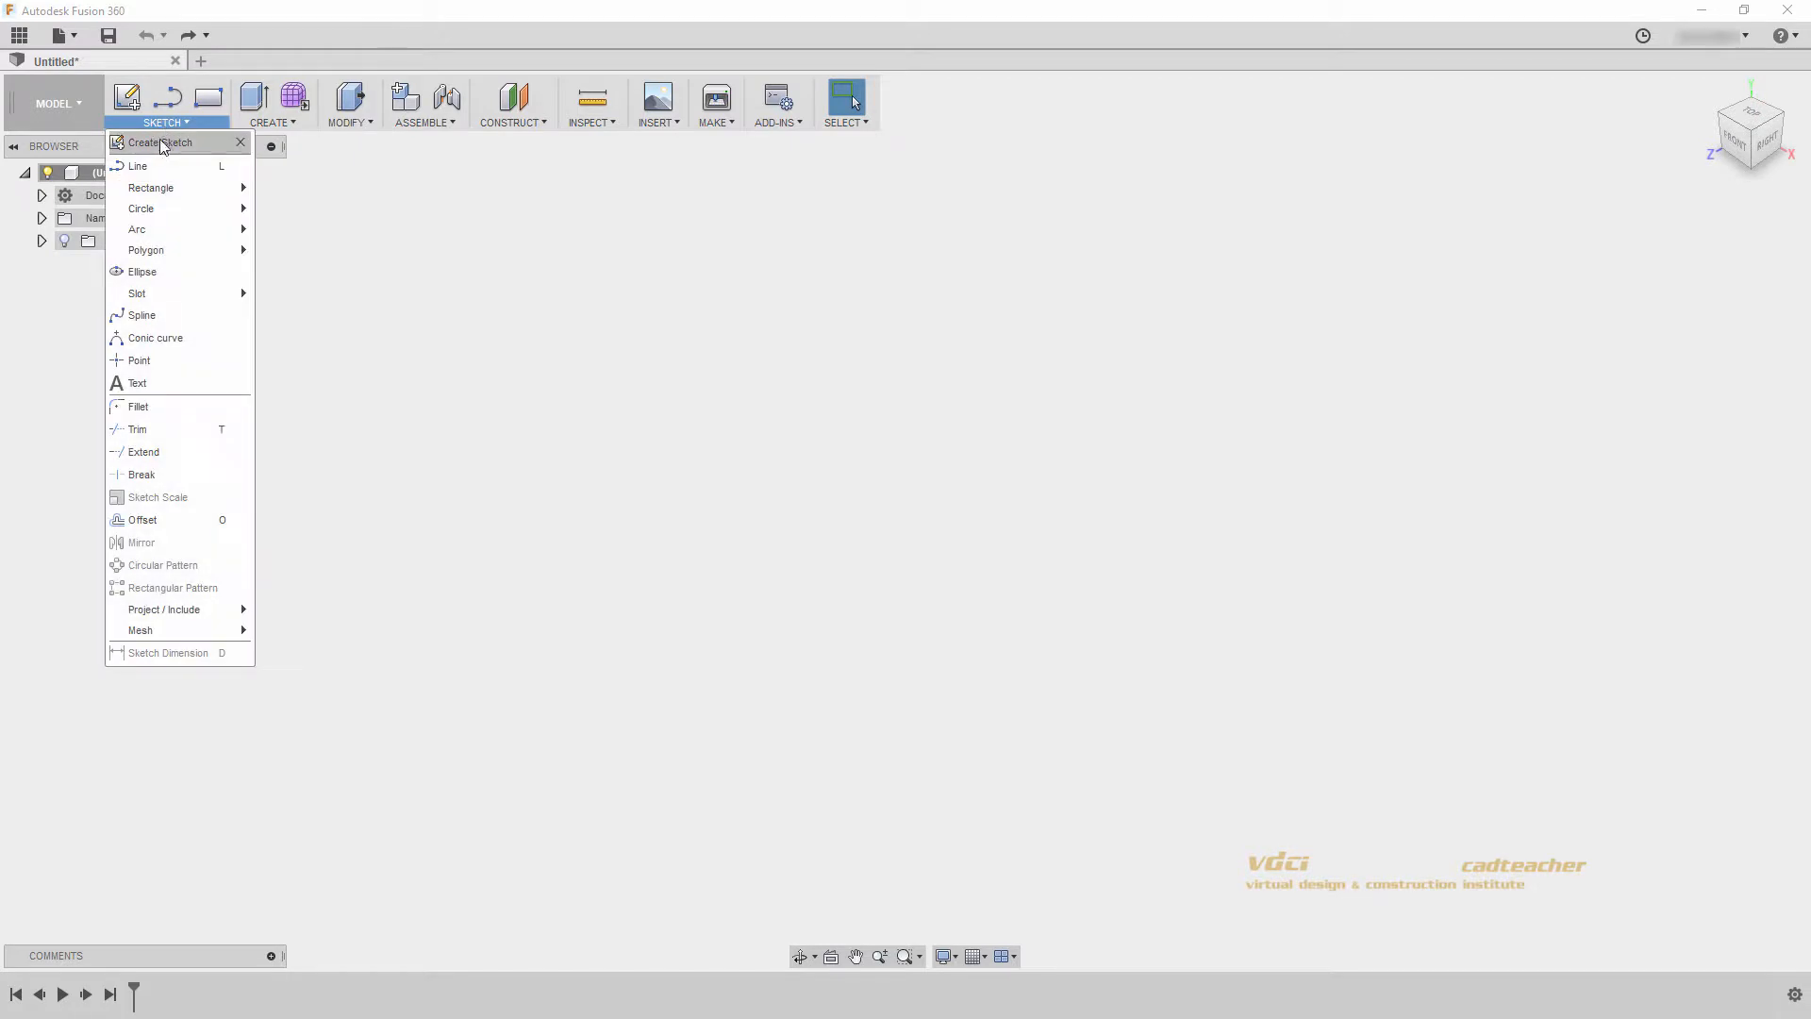
{"action": "left_click", "coordinate": [160, 144]}
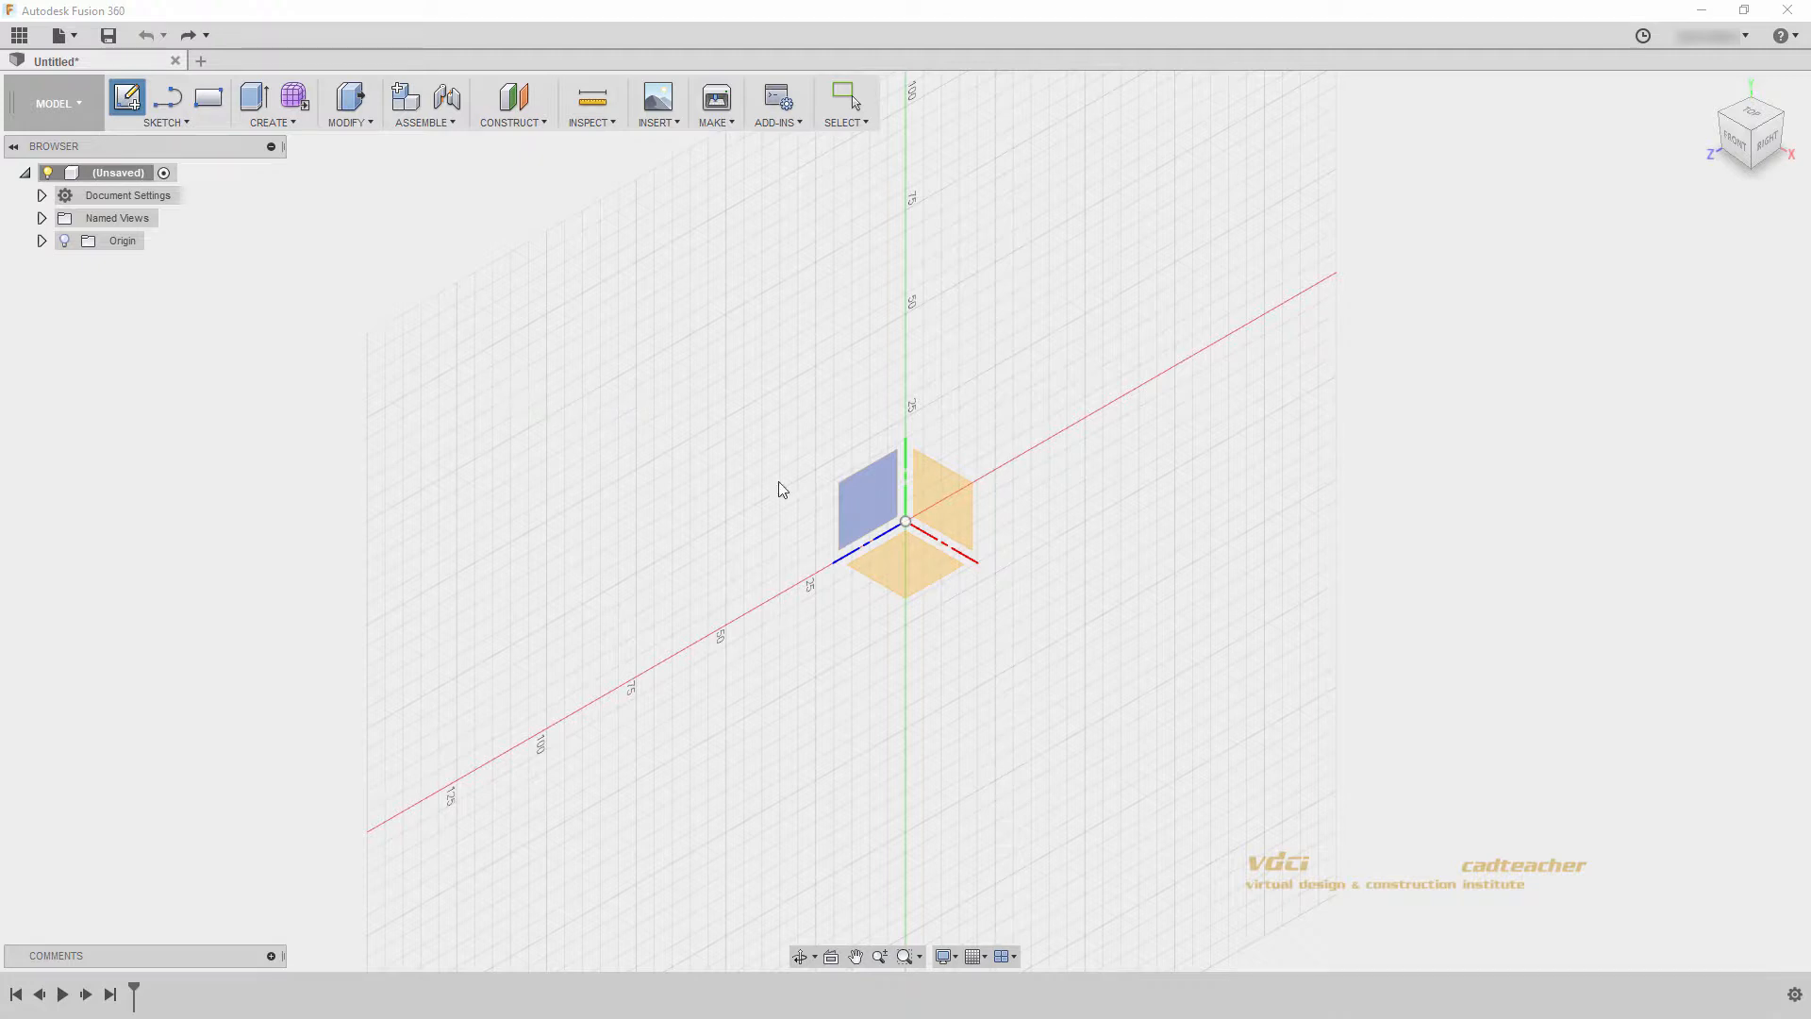
{"action": "left_click", "coordinate": [966, 488]}
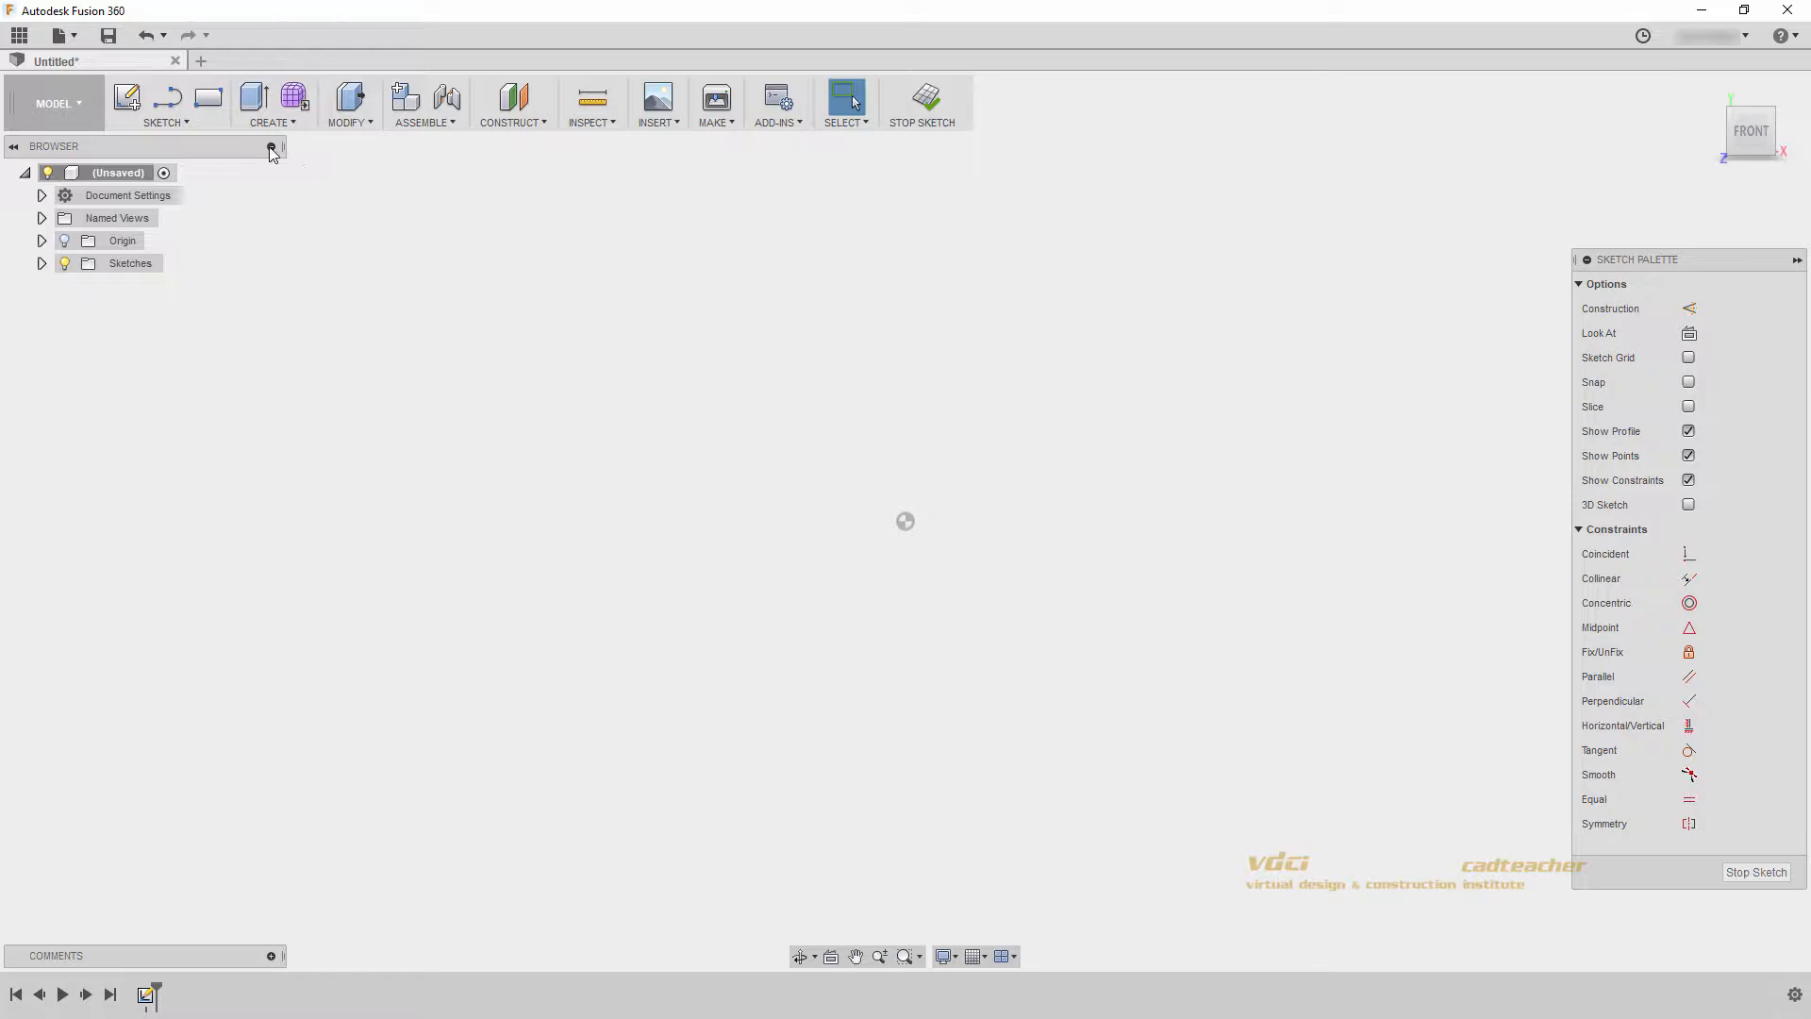
- Sketch a connected chain of four lines above the origin: a vertical, a horizontal, a downward slanted and an upward slanted segment
{"action": "left_click", "coordinate": [193, 123]}
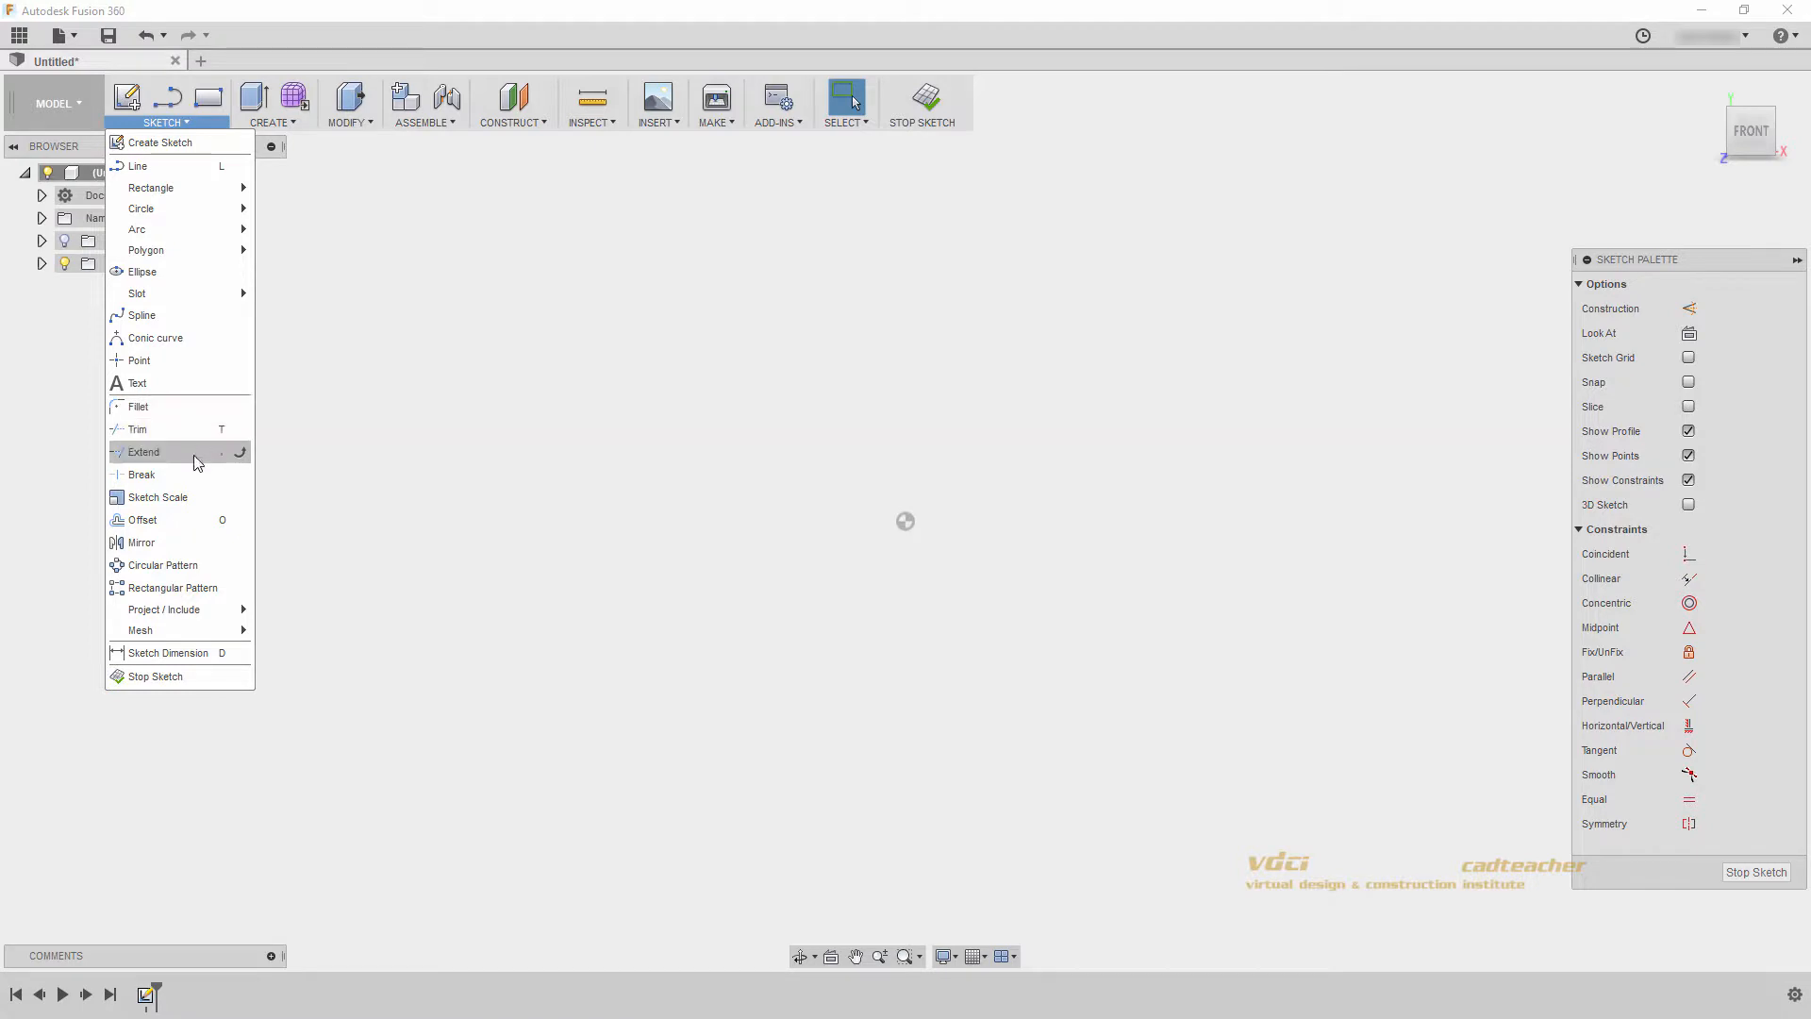
{"action": "left_click", "coordinate": [198, 175]}
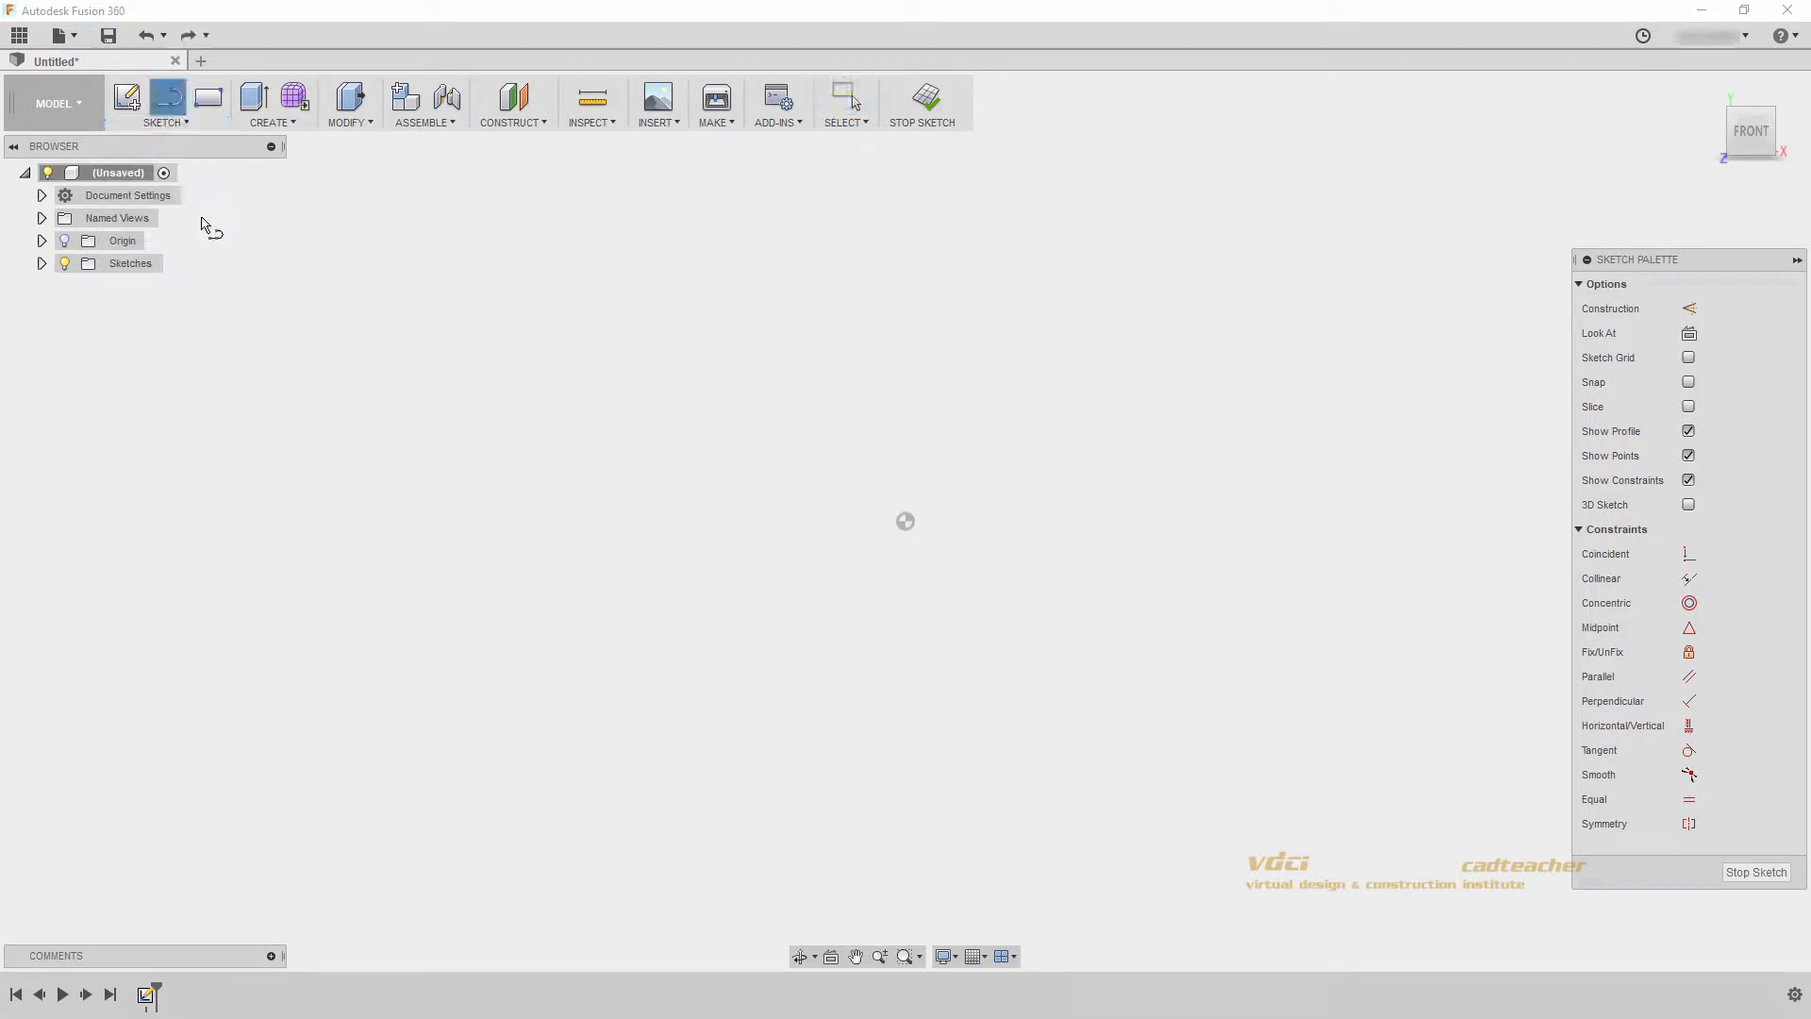
{"action": "left_click", "coordinate": [703, 487]}
{"action": "left_click", "coordinate": [700, 299]}
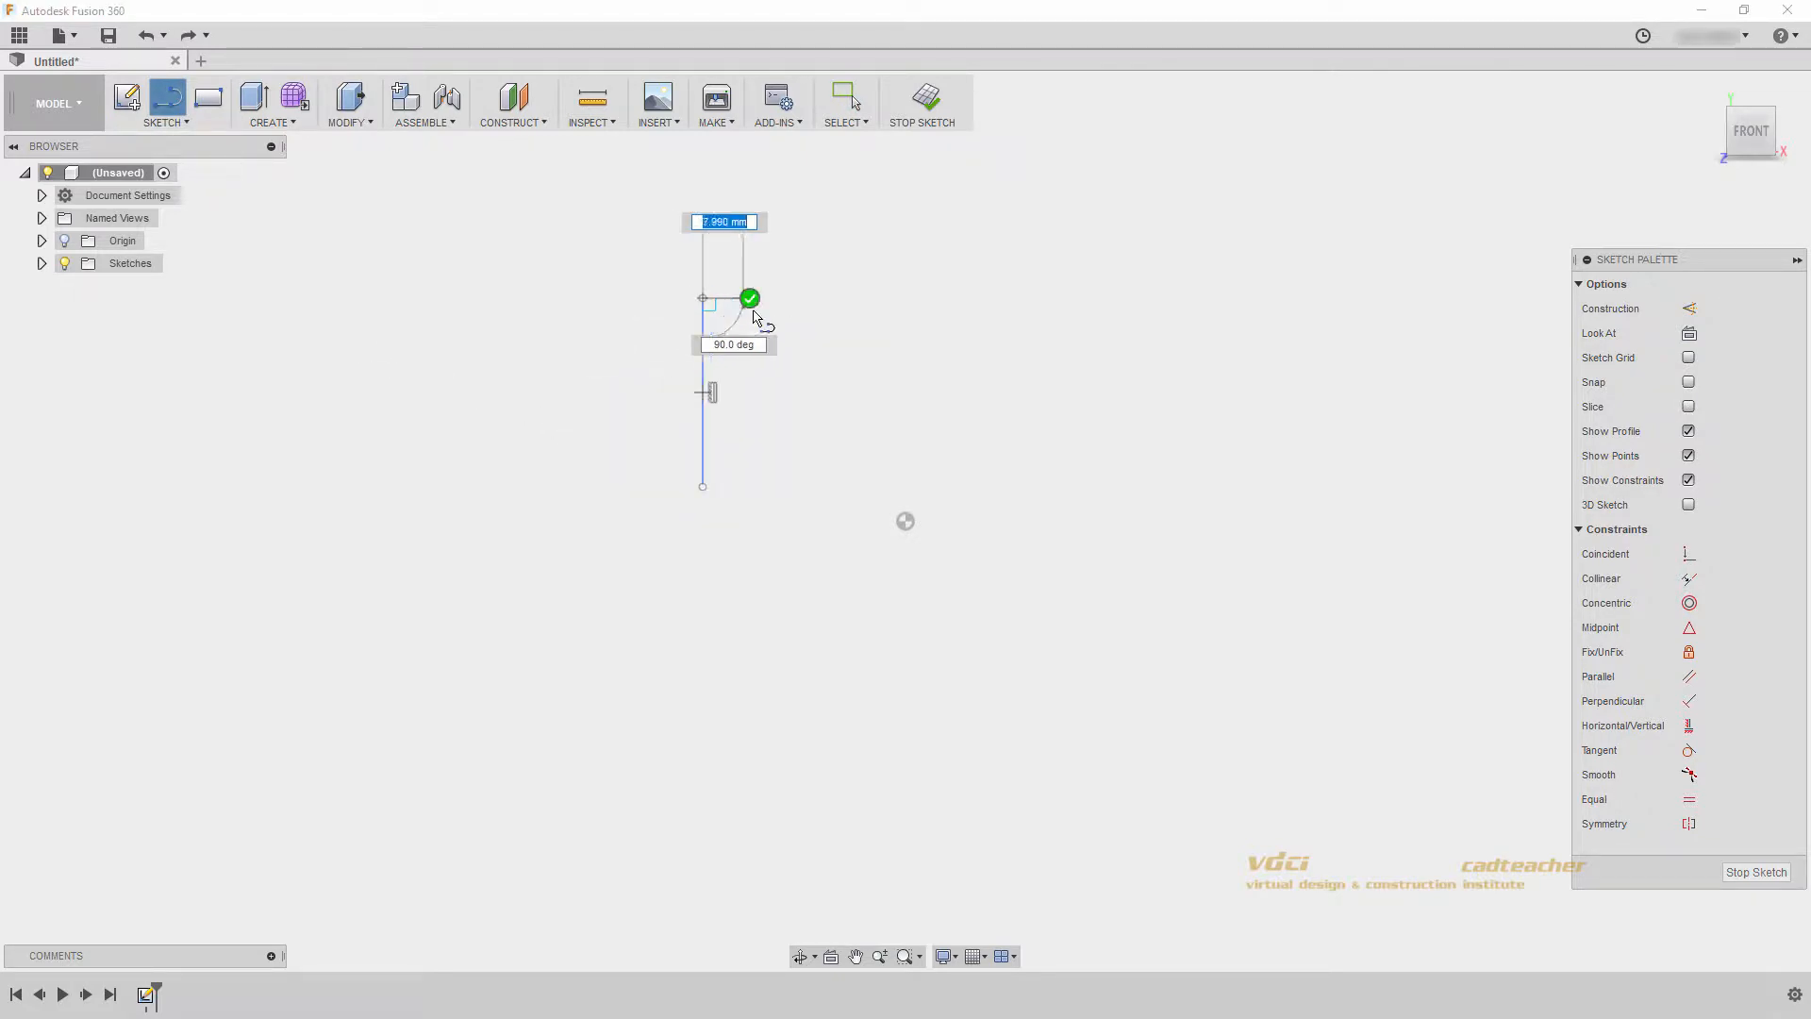
{"action": "left_click", "coordinate": [830, 298]}
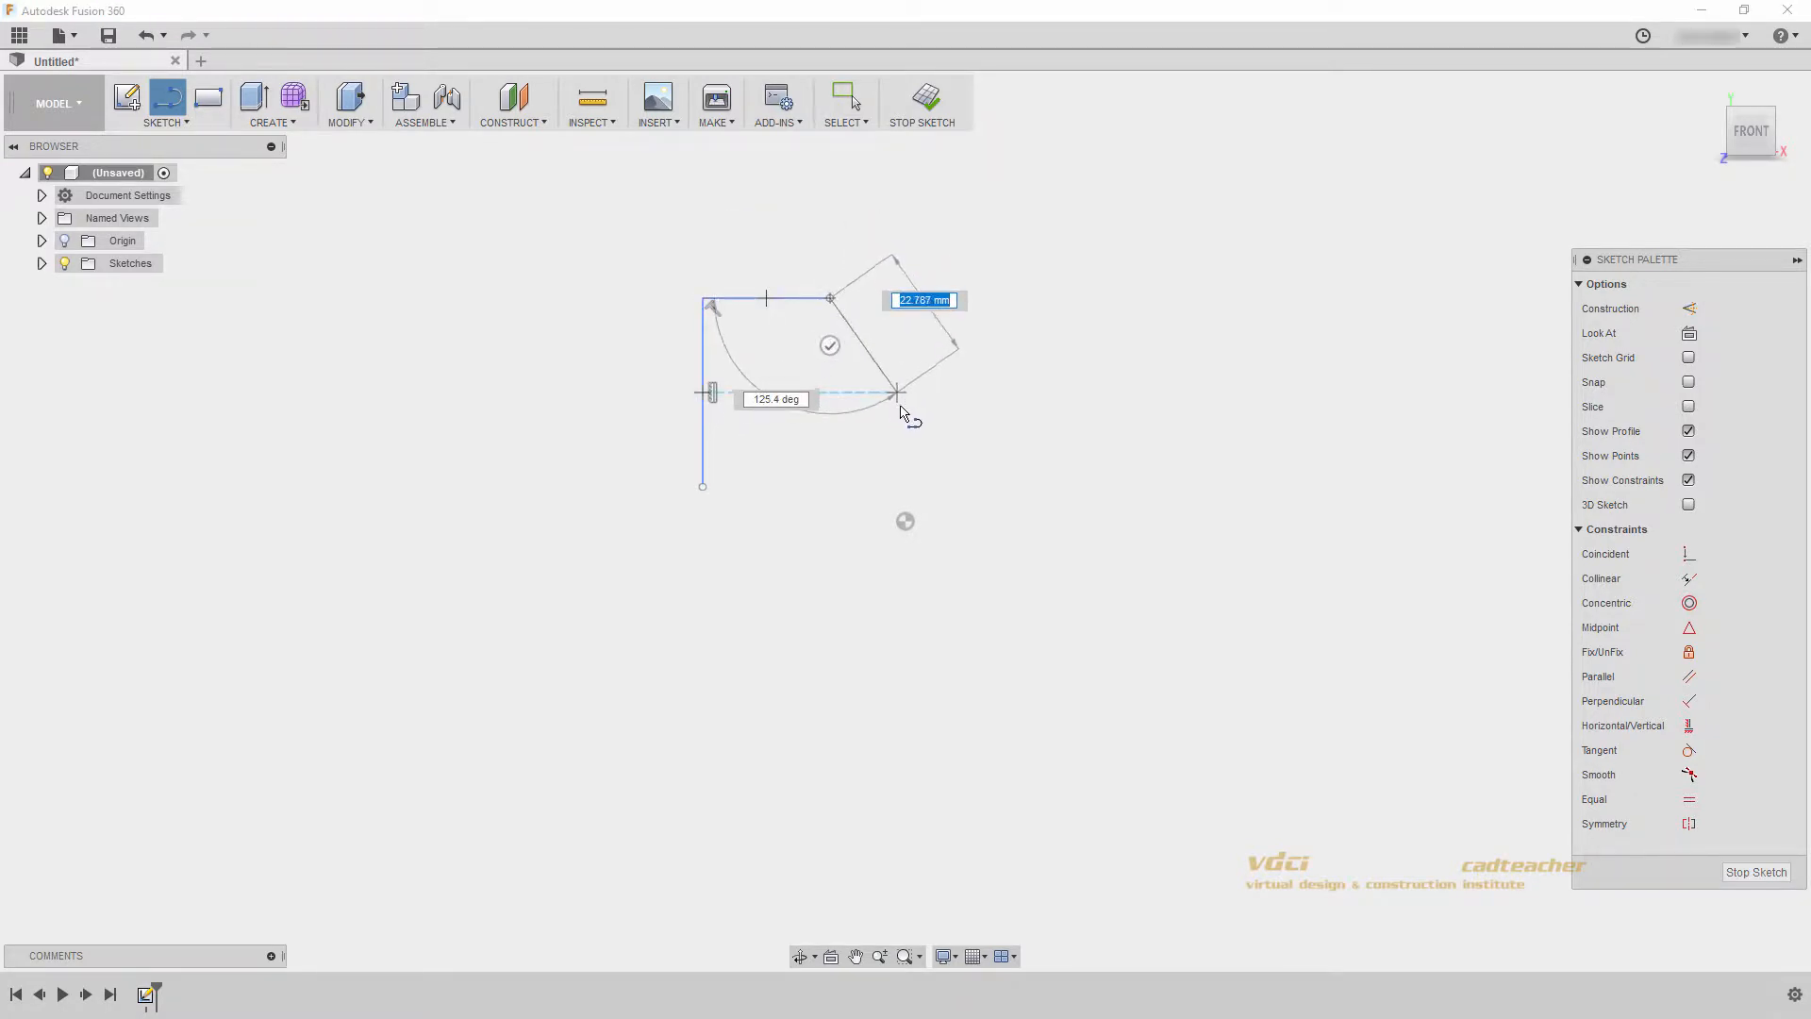
{"action": "left_click", "coordinate": [902, 425]}
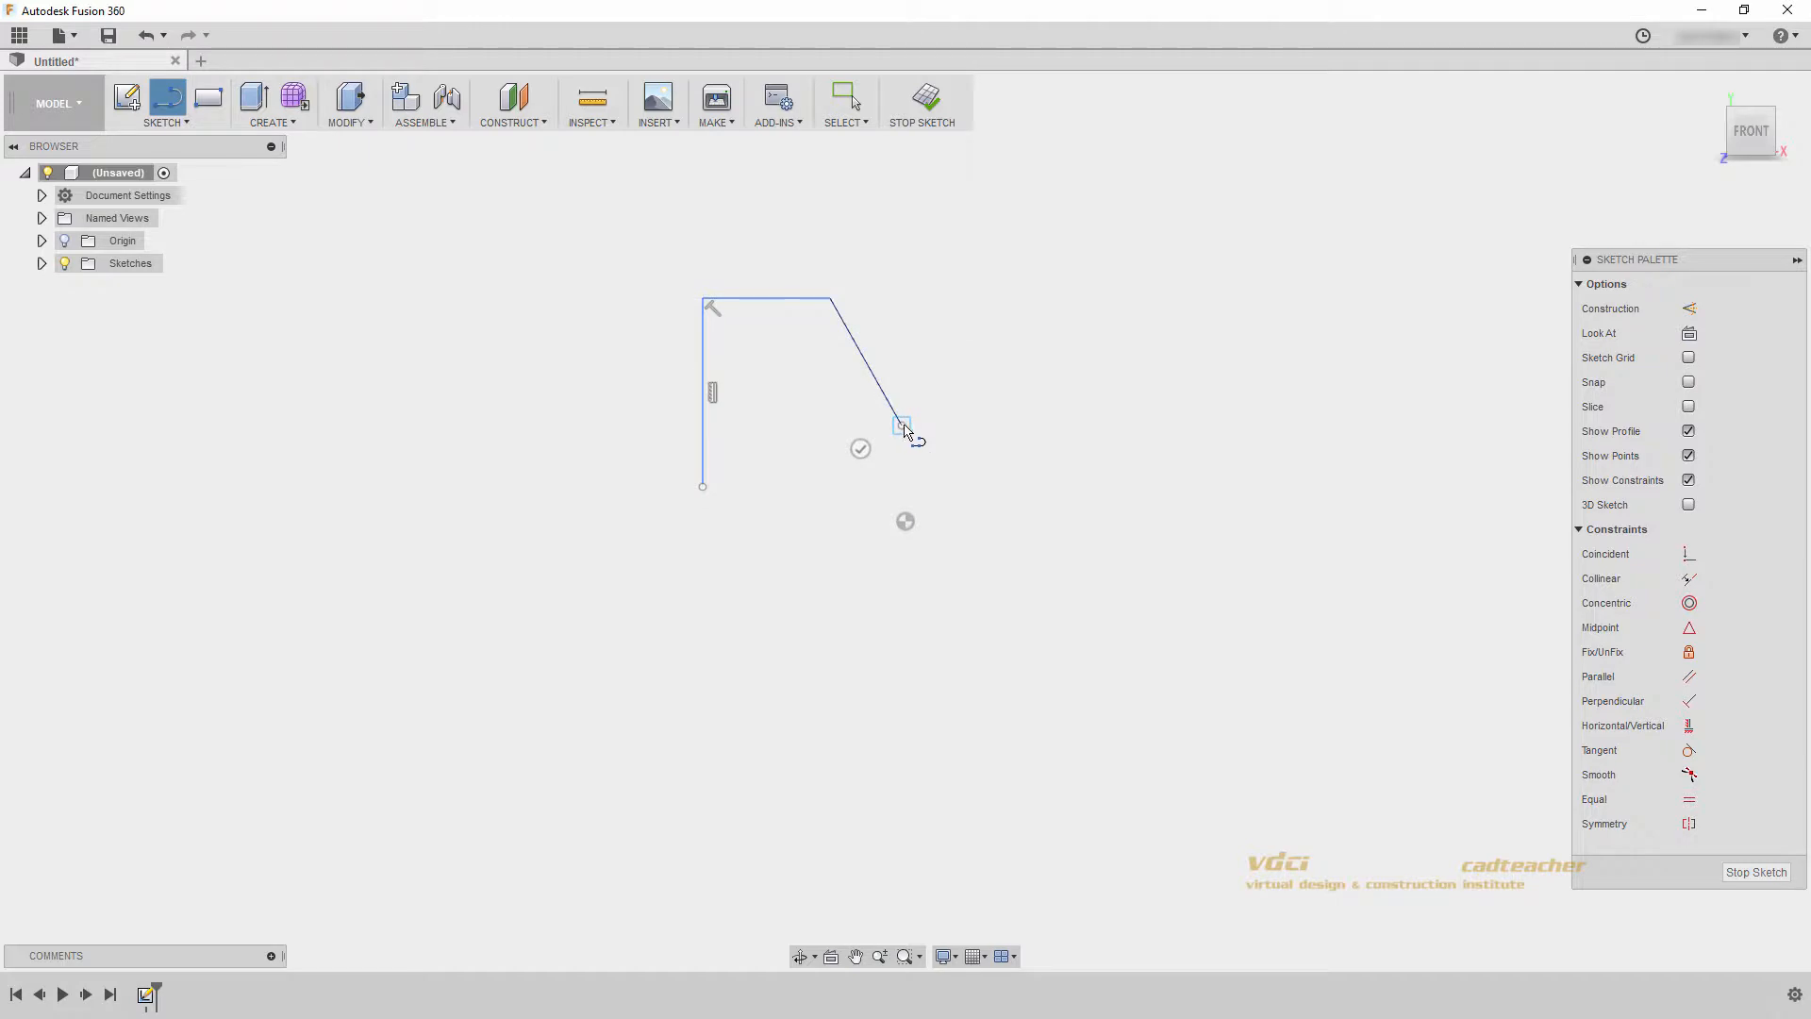
{"action": "left_click", "coordinate": [1003, 321]}
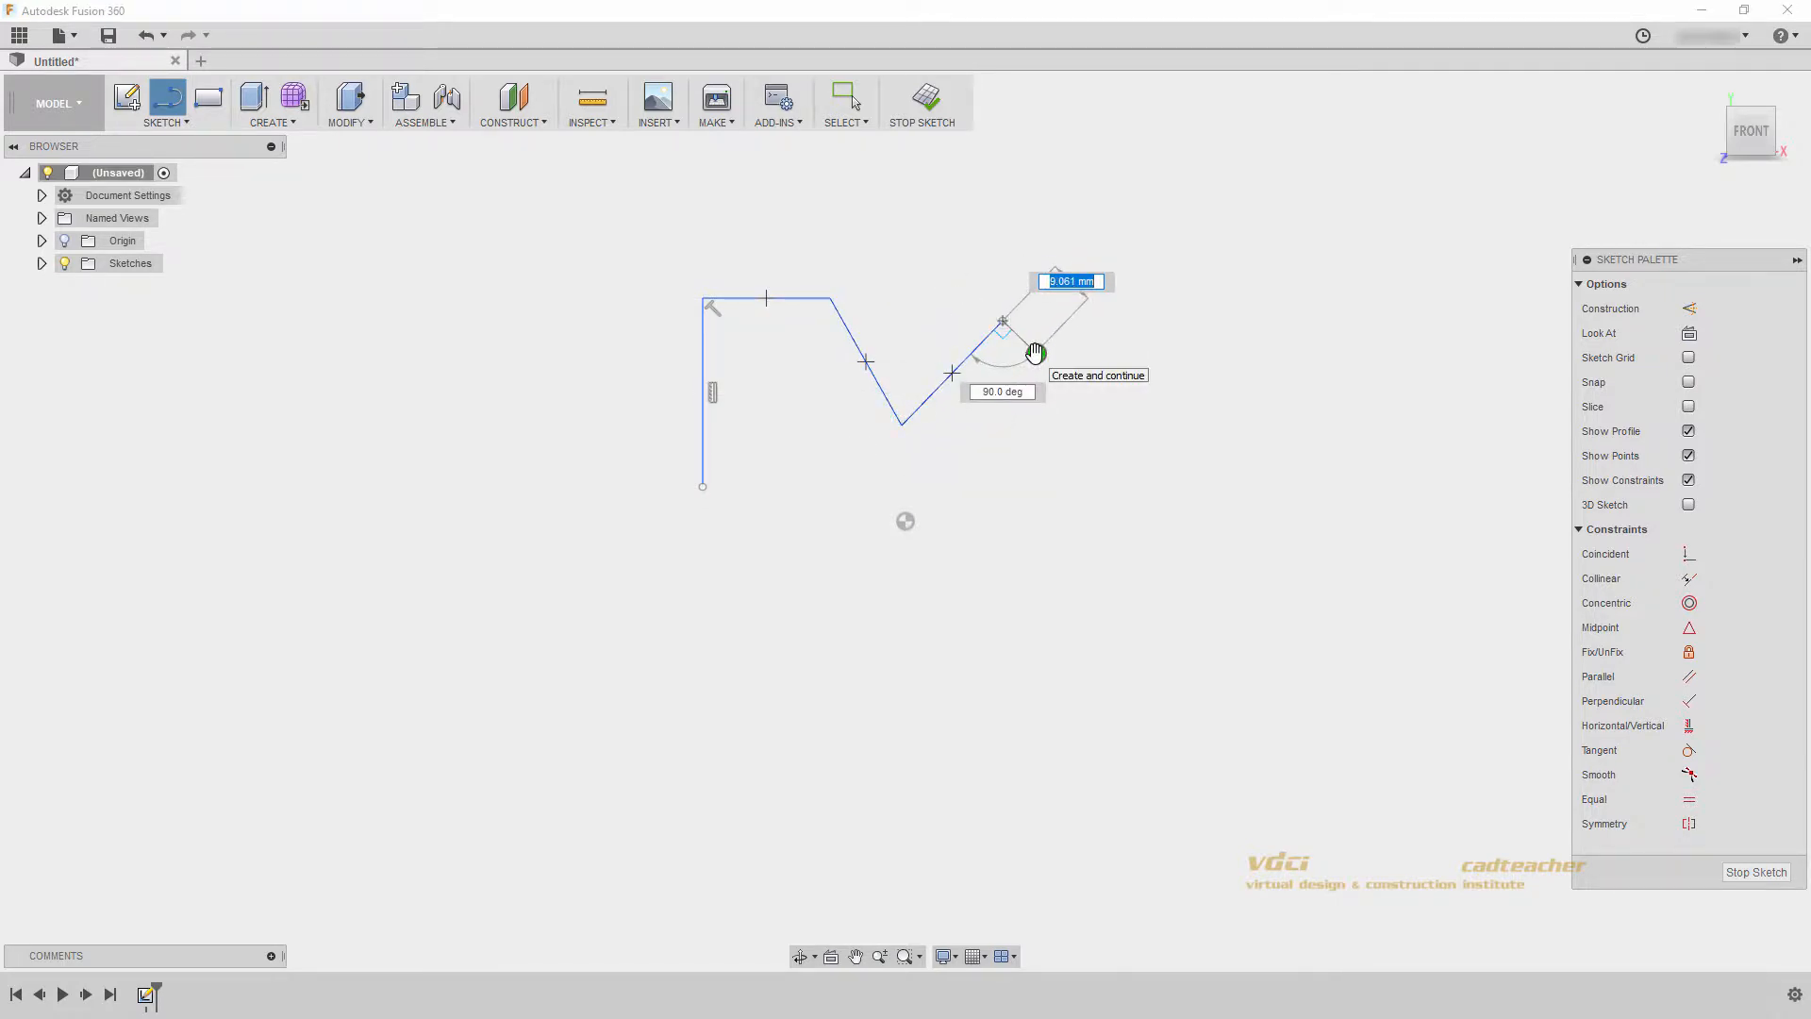
{"action": "key", "text": "Escape"}
- Sketch a separate slanted line beside the open end of the chain and finish the Line command
{"action": "left_click", "coordinate": [1009, 500]}
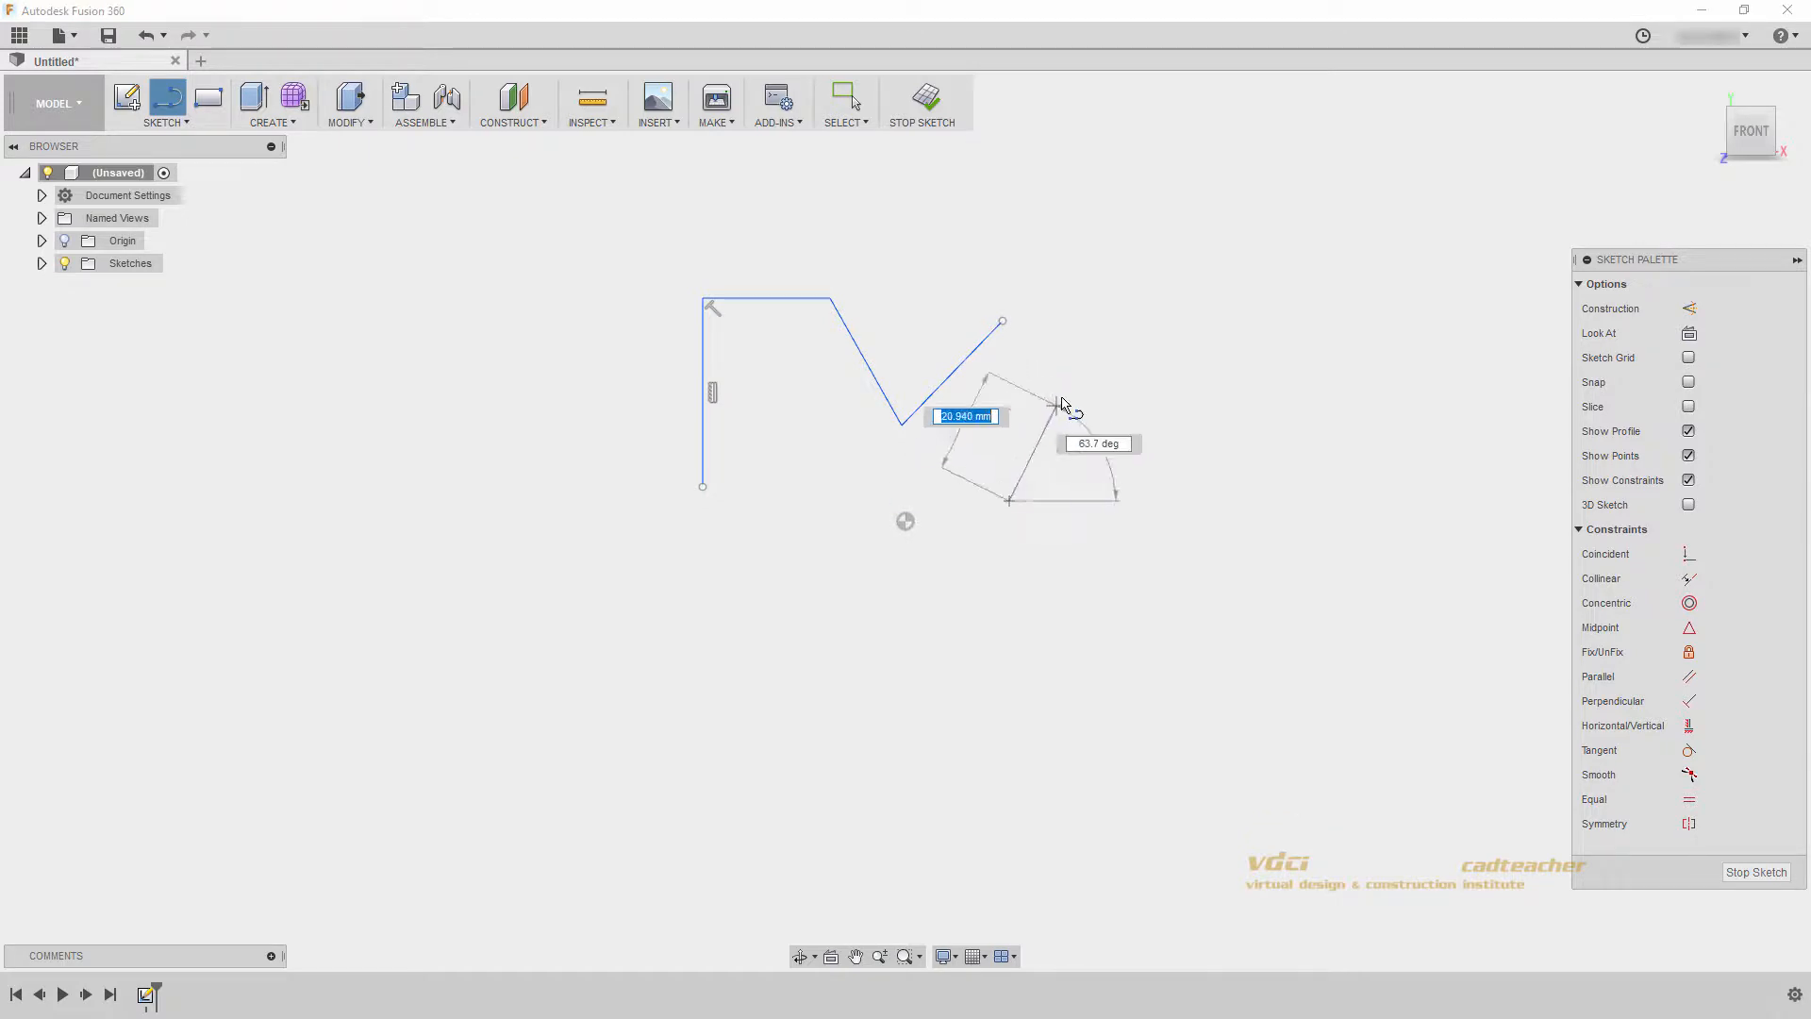
{"action": "left_click", "coordinate": [1084, 357]}
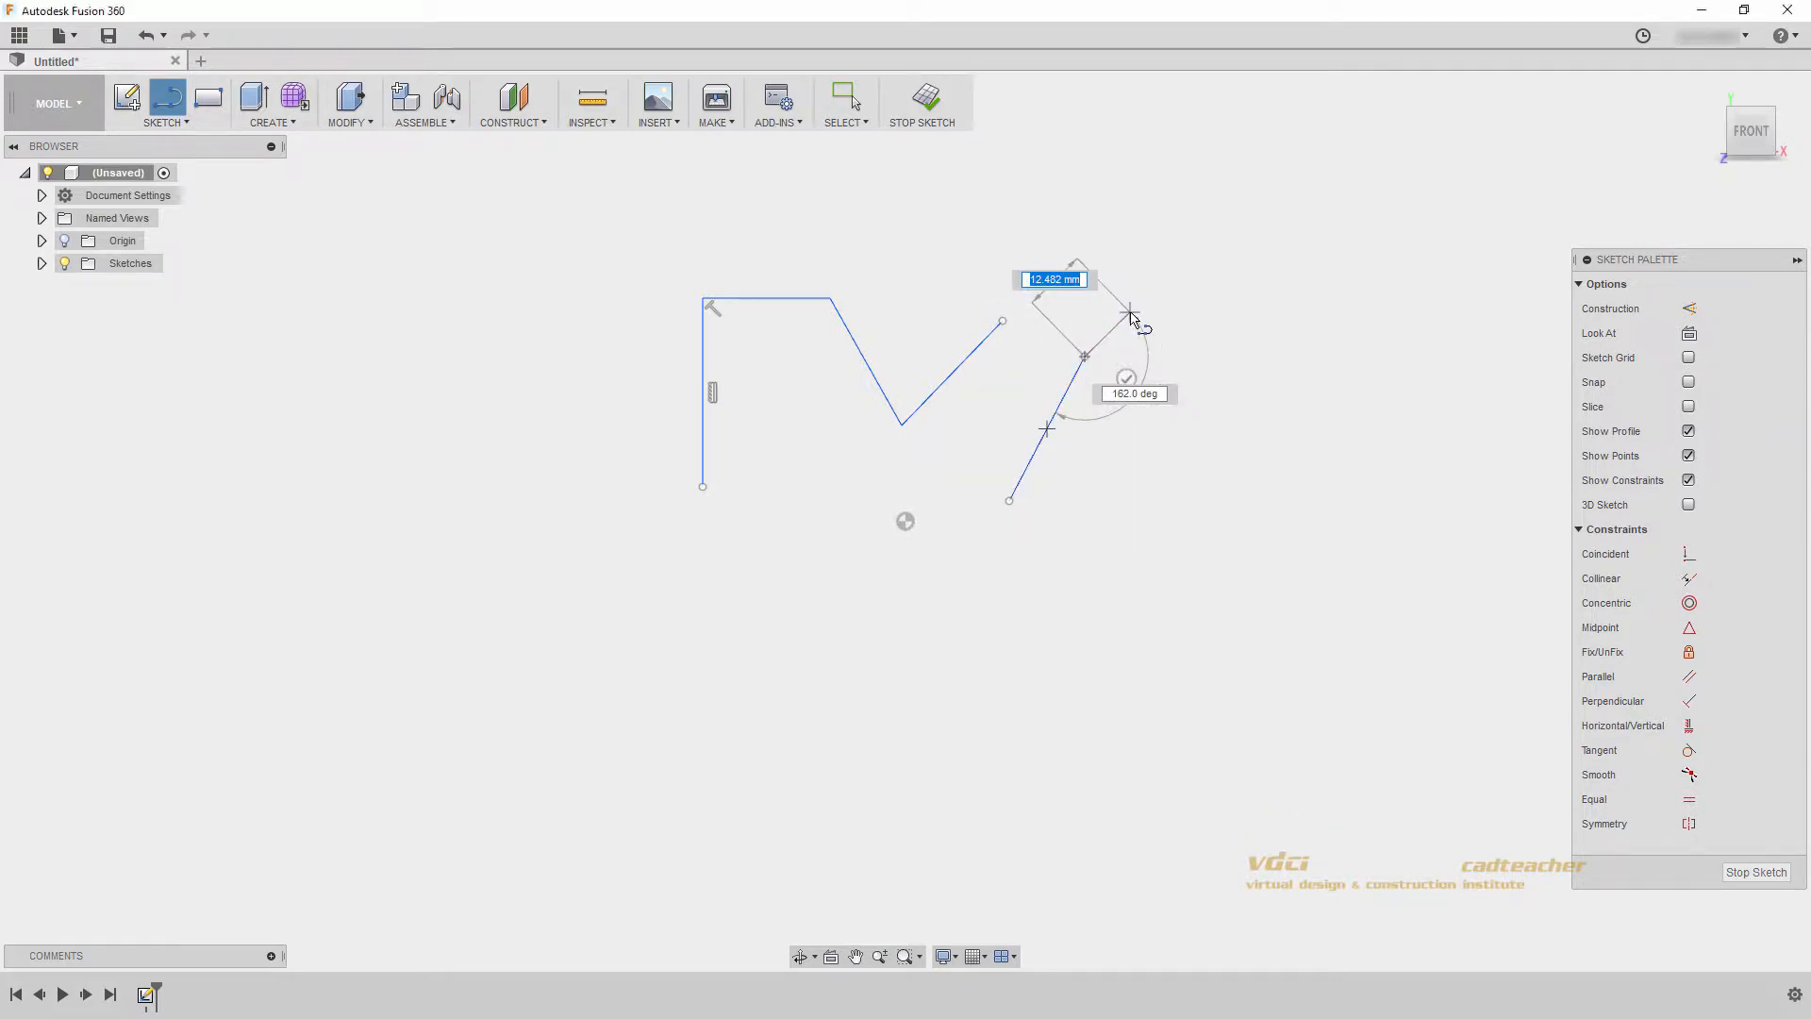
{"action": "right_click", "coordinate": [1129, 313]}
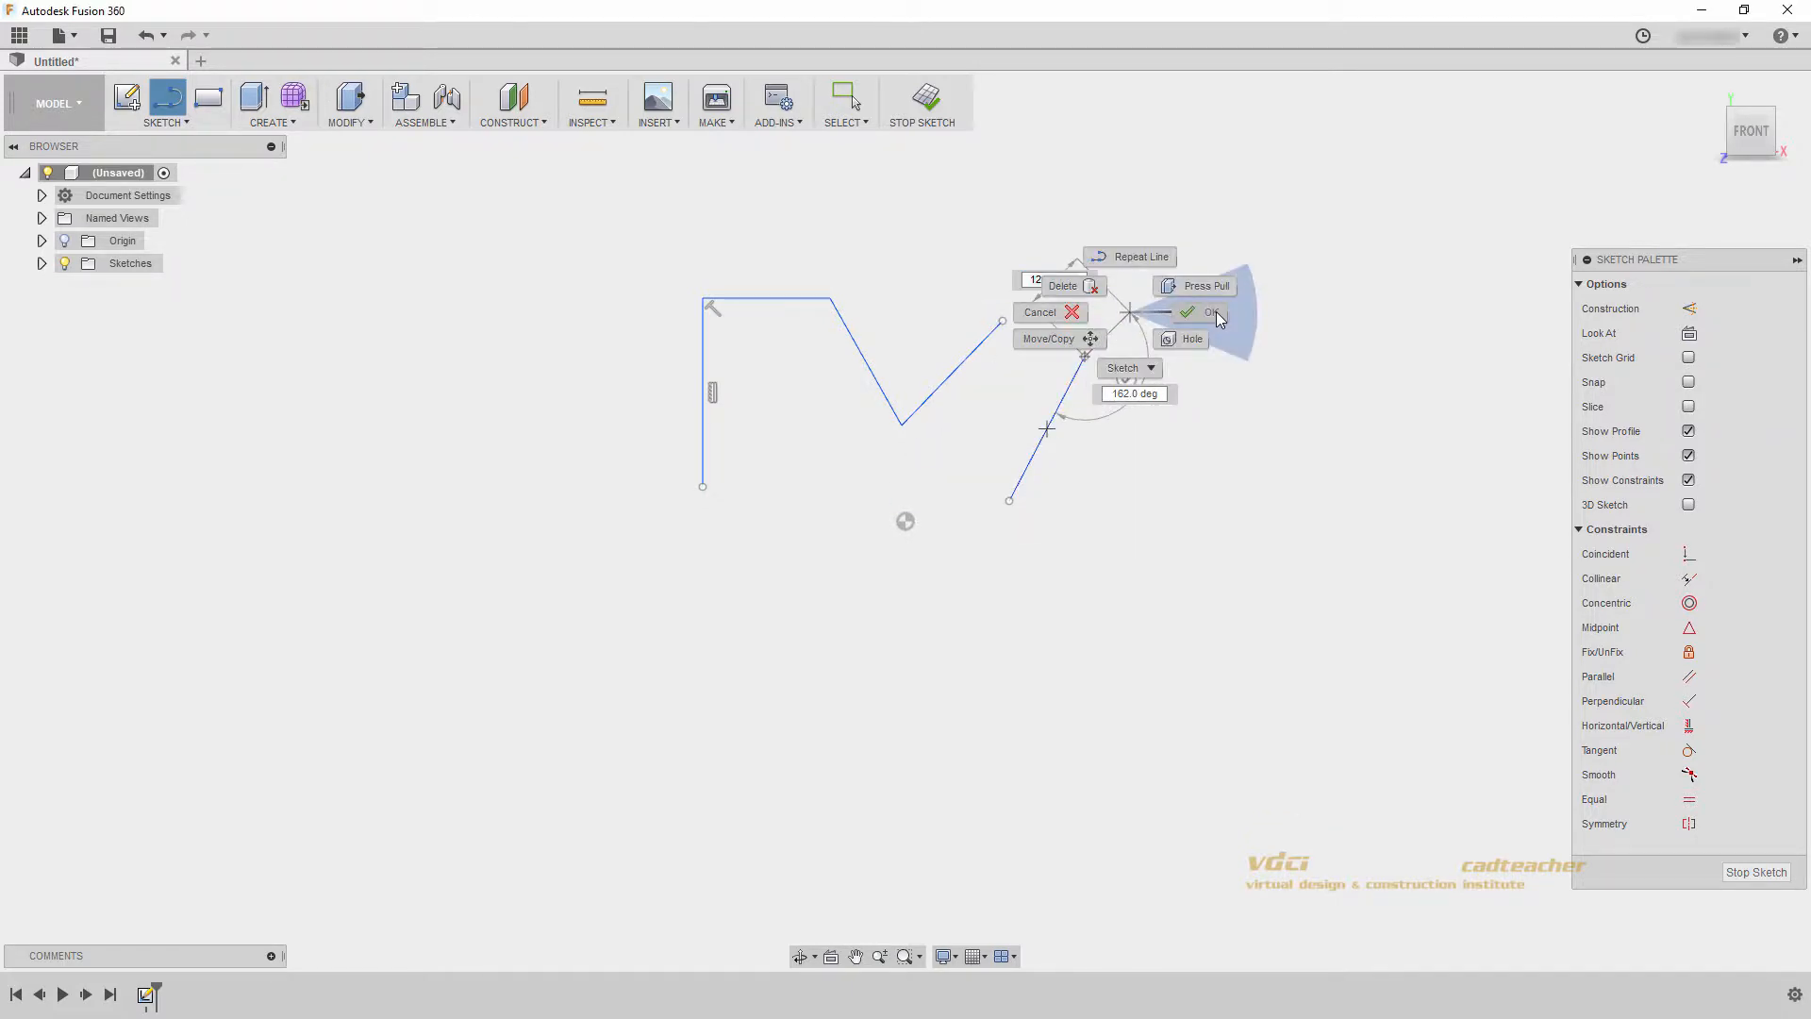
{"action": "left_click", "coordinate": [1215, 312]}
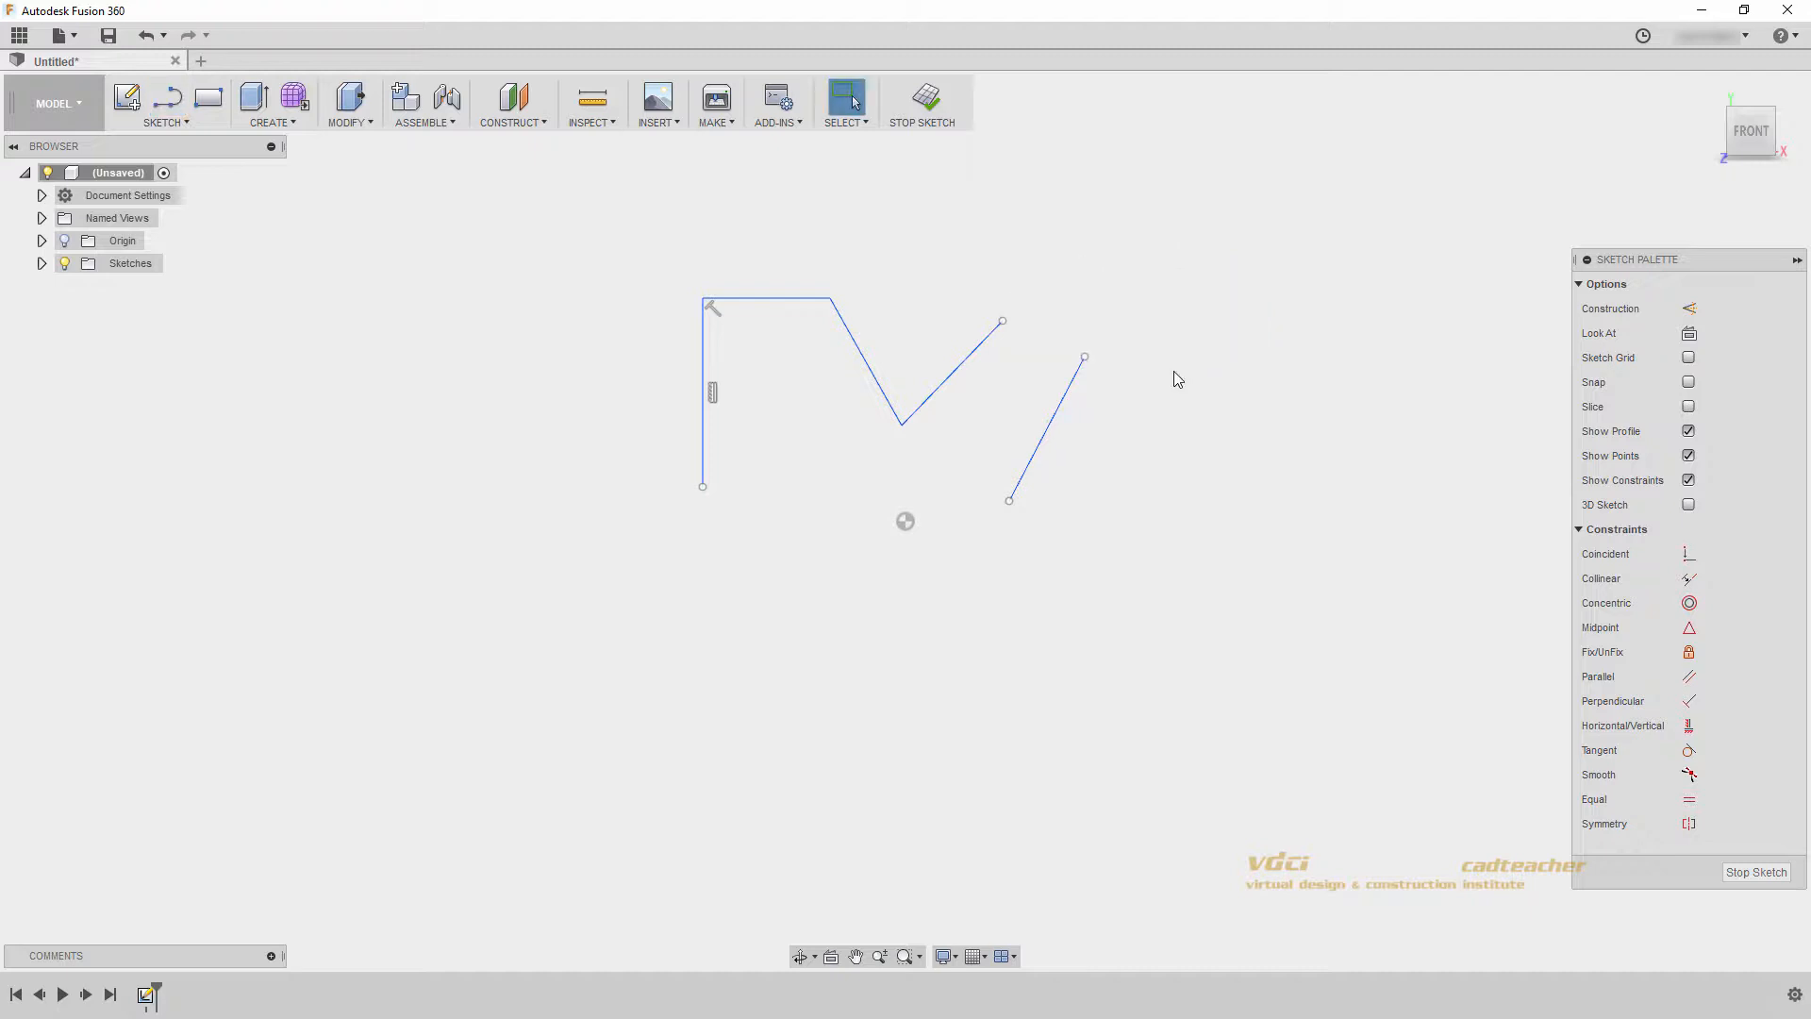
- Sketch a center rectangle about 52 by 30 mm beside the vertical line, away from the origin
{"action": "left_click", "coordinate": [180, 122]}
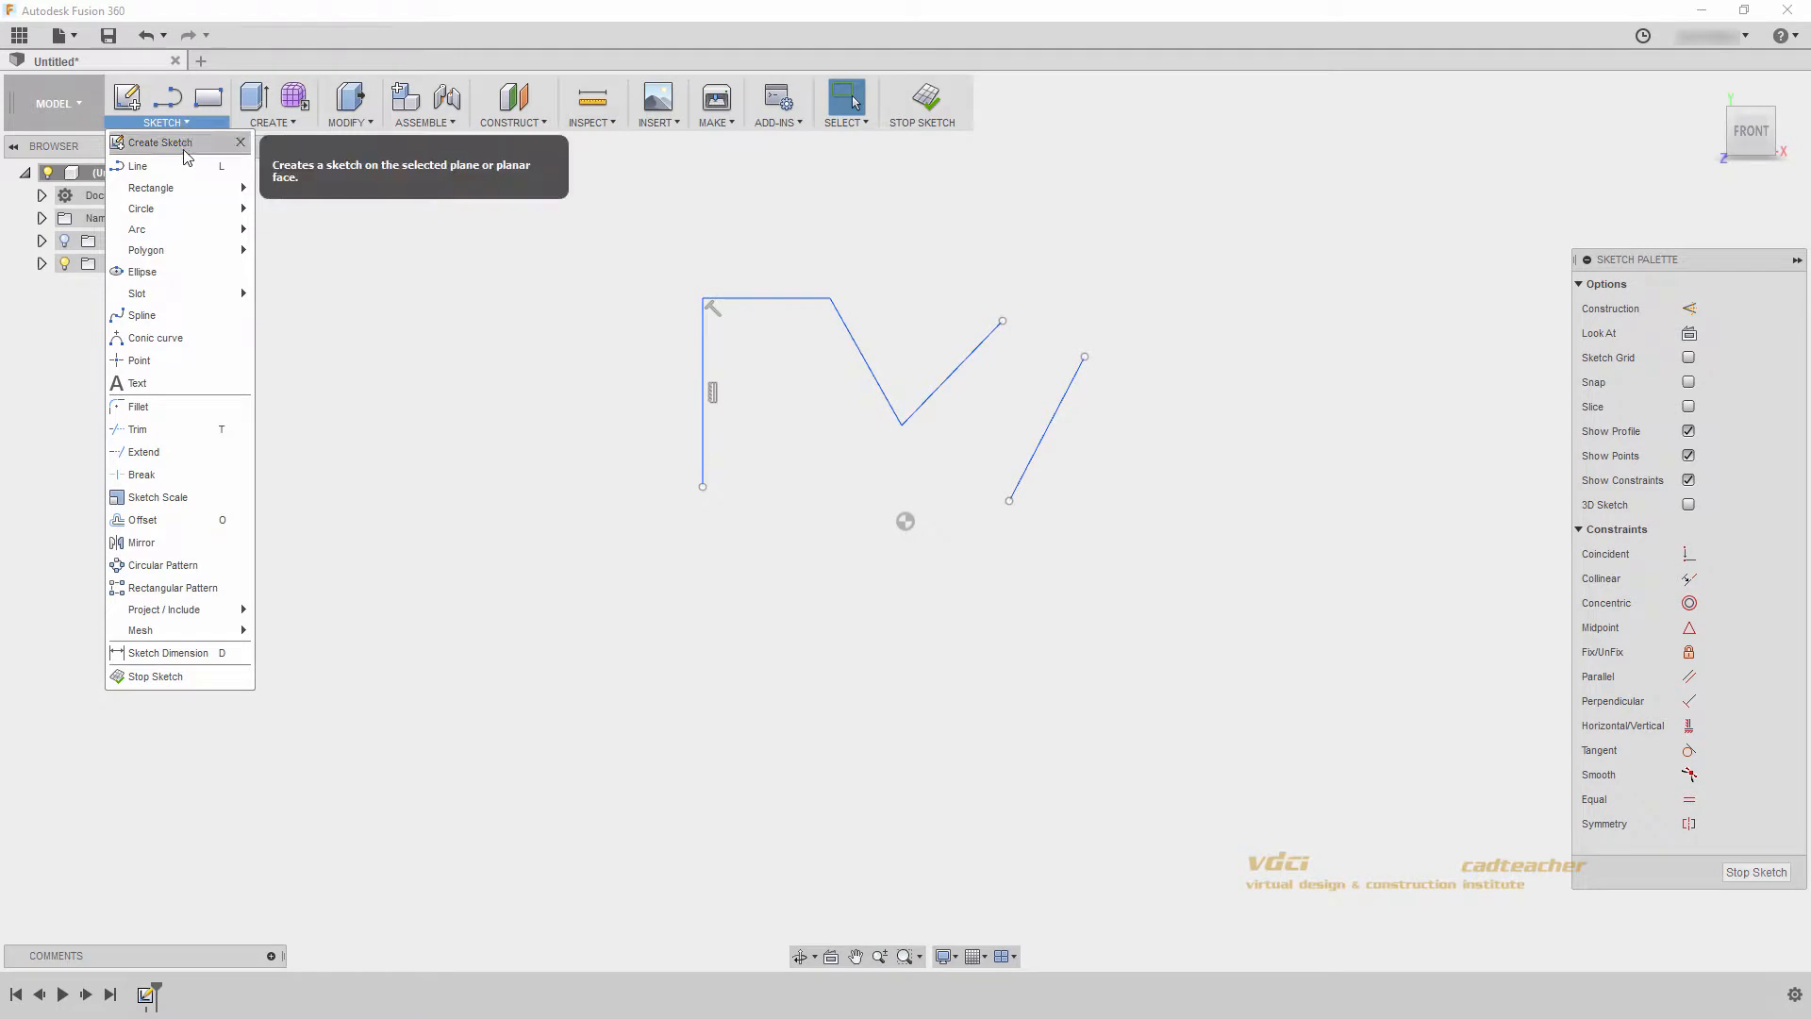
{"action": "mouse_move", "coordinate": [187, 191]}
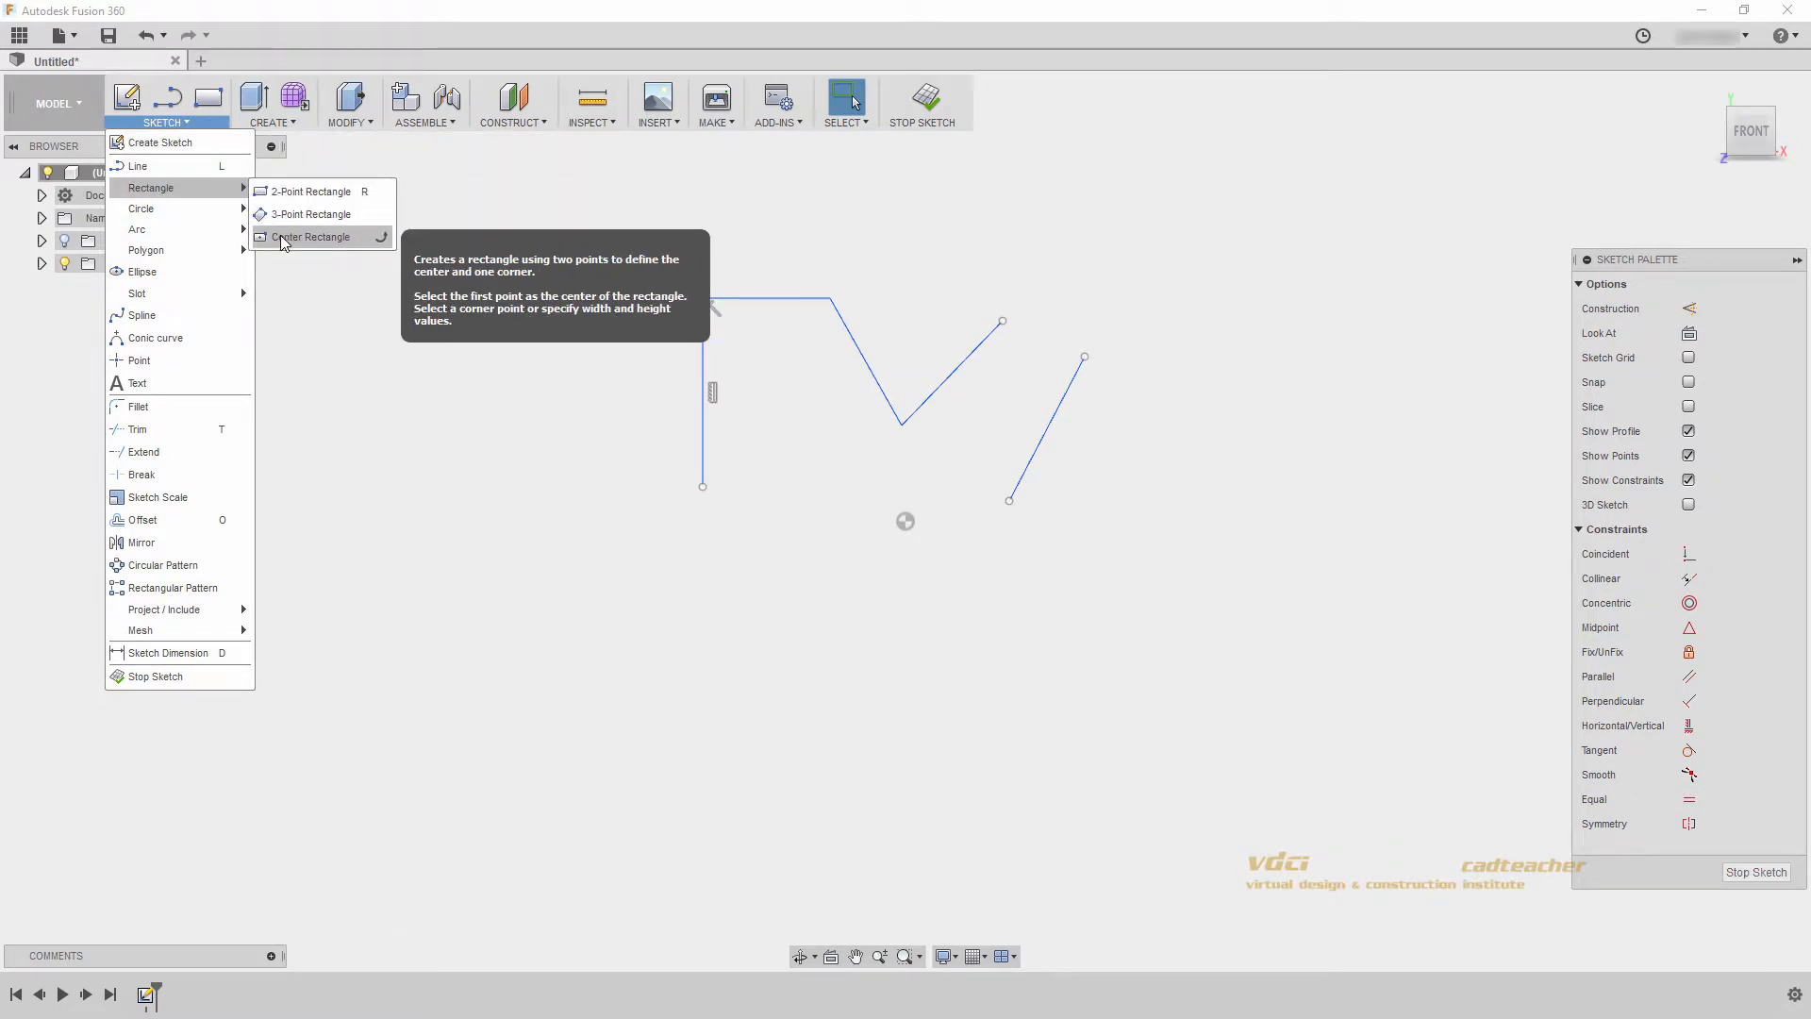
{"action": "left_click", "coordinate": [342, 237]}
{"action": "left_click", "coordinate": [431, 447]}
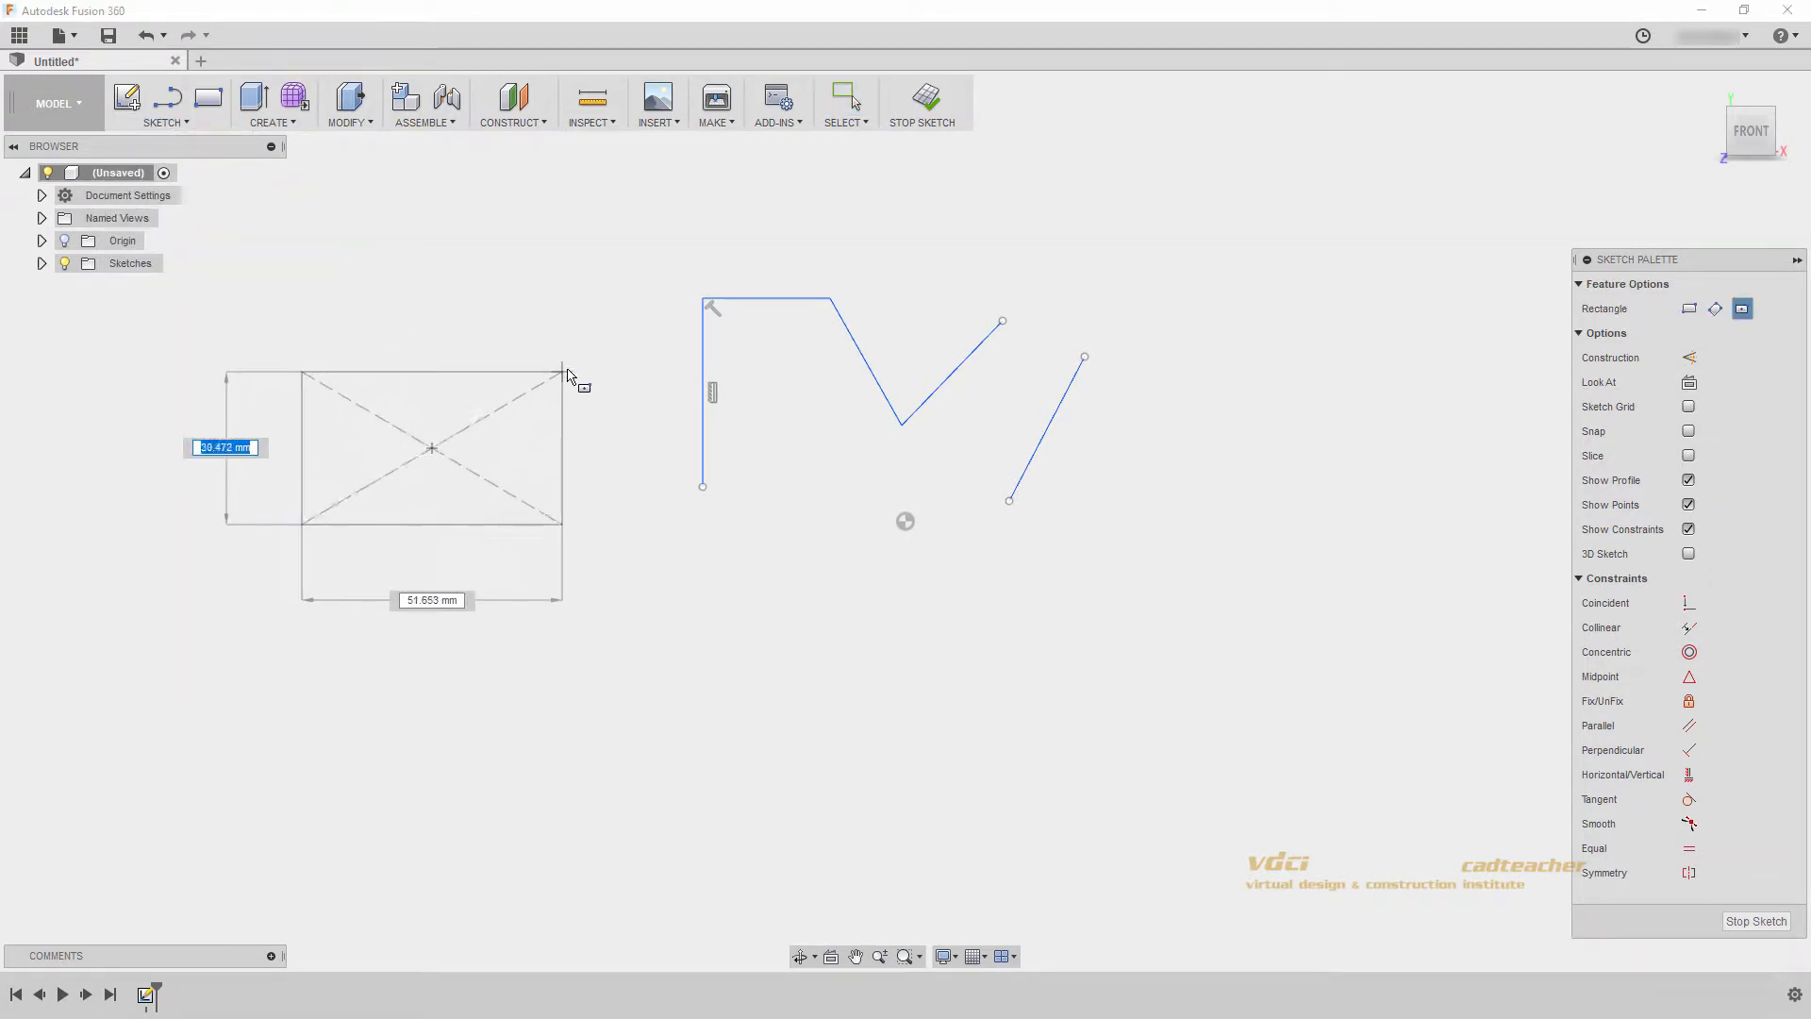
{"action": "left_click", "coordinate": [566, 374]}
- Pin the Center Rectangle command as a quick-access shortcut
{"action": "left_click", "coordinate": [209, 126]}
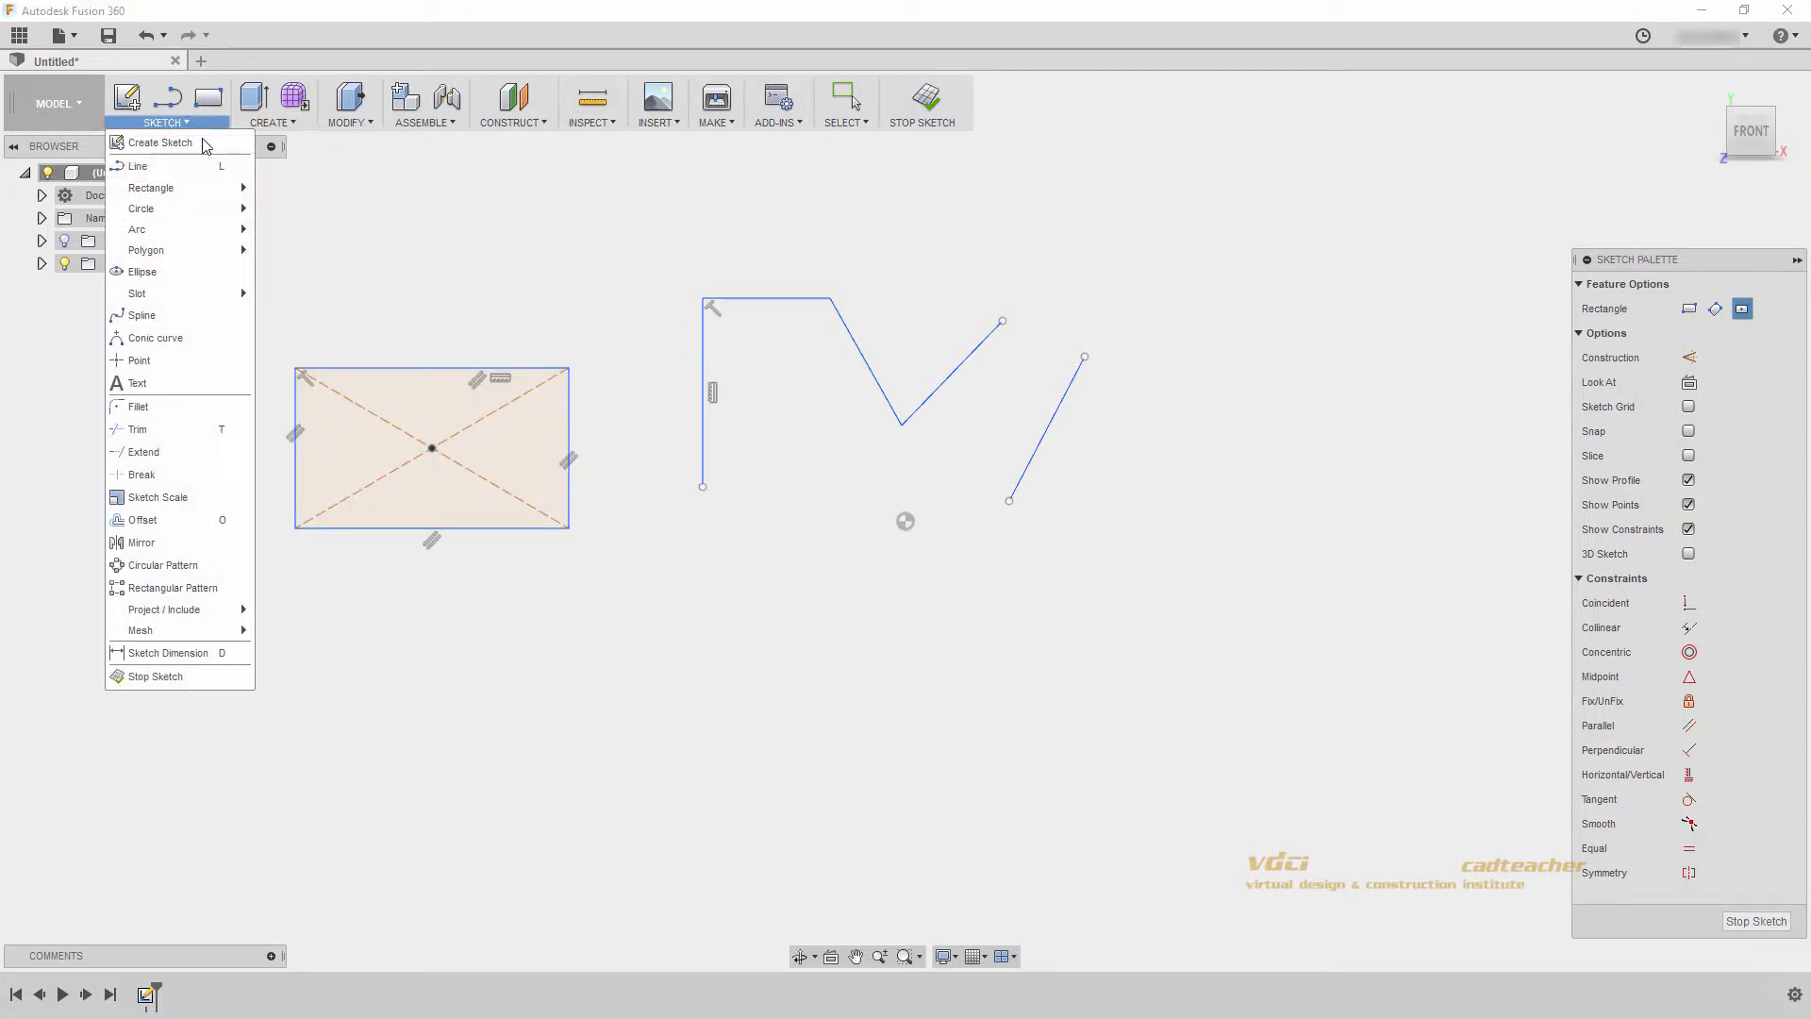
{"action": "mouse_move", "coordinate": [243, 198]}
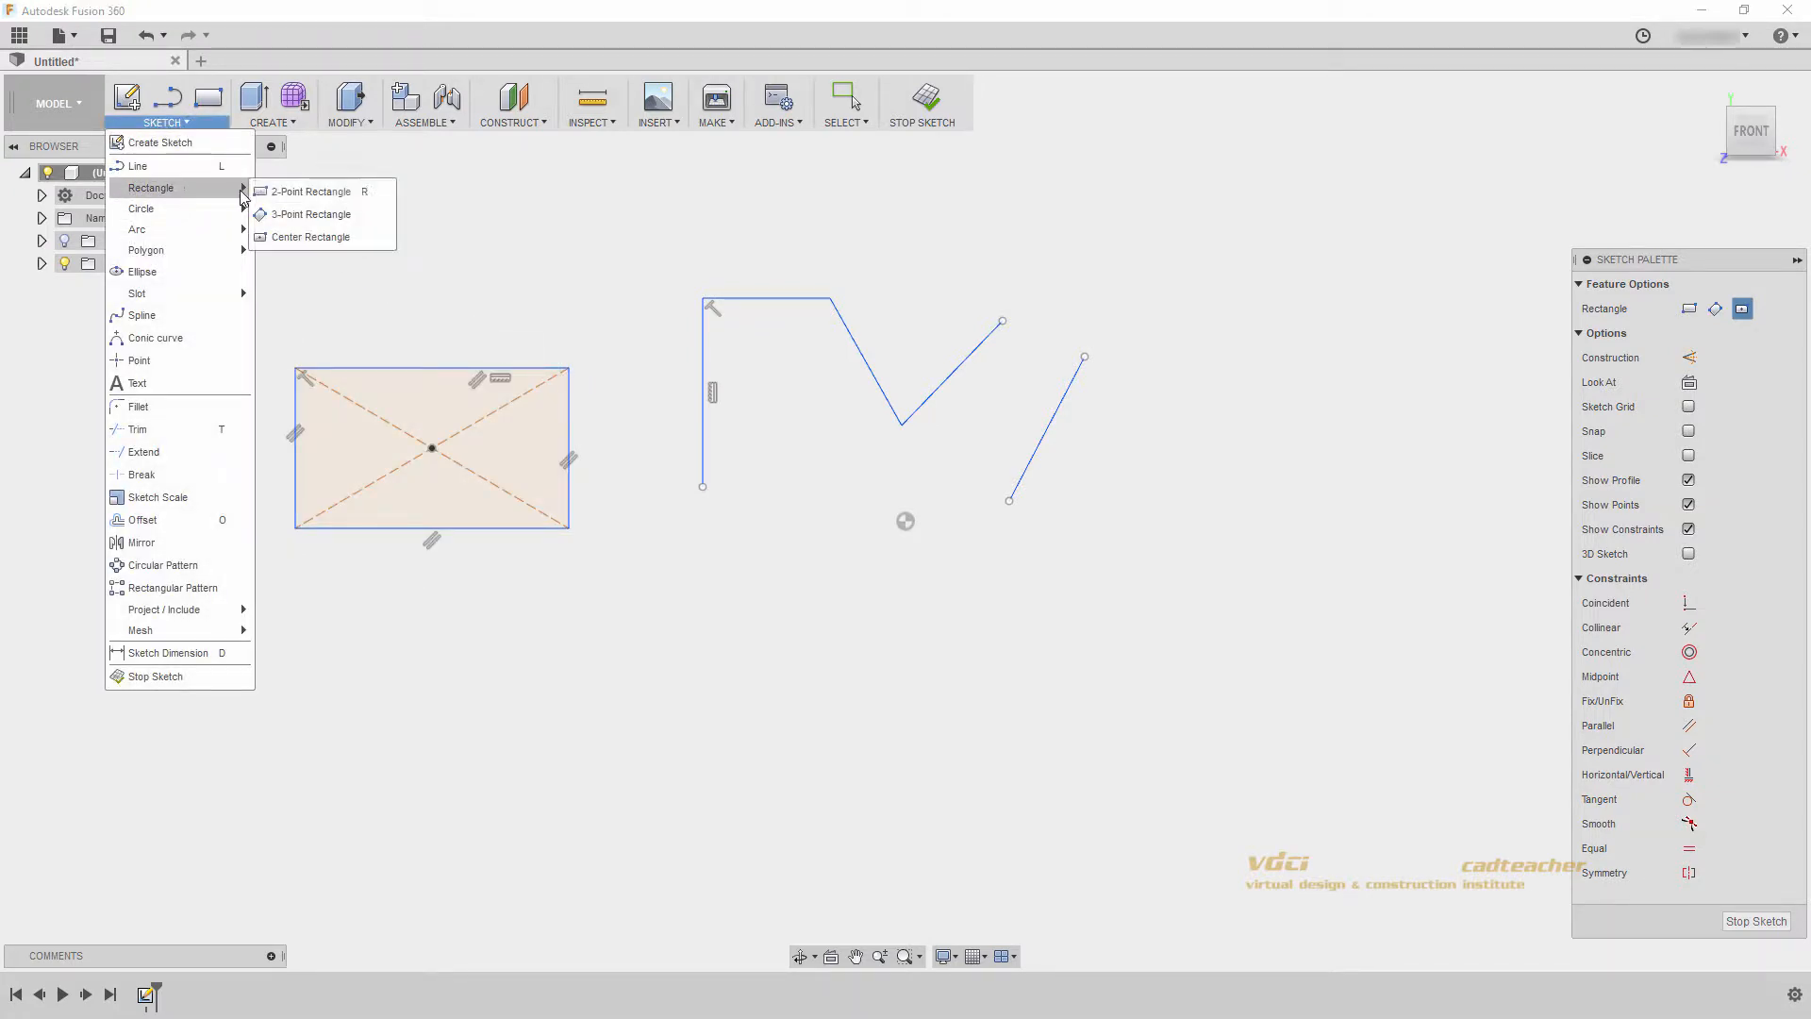
{"action": "left_click", "coordinate": [384, 243]}
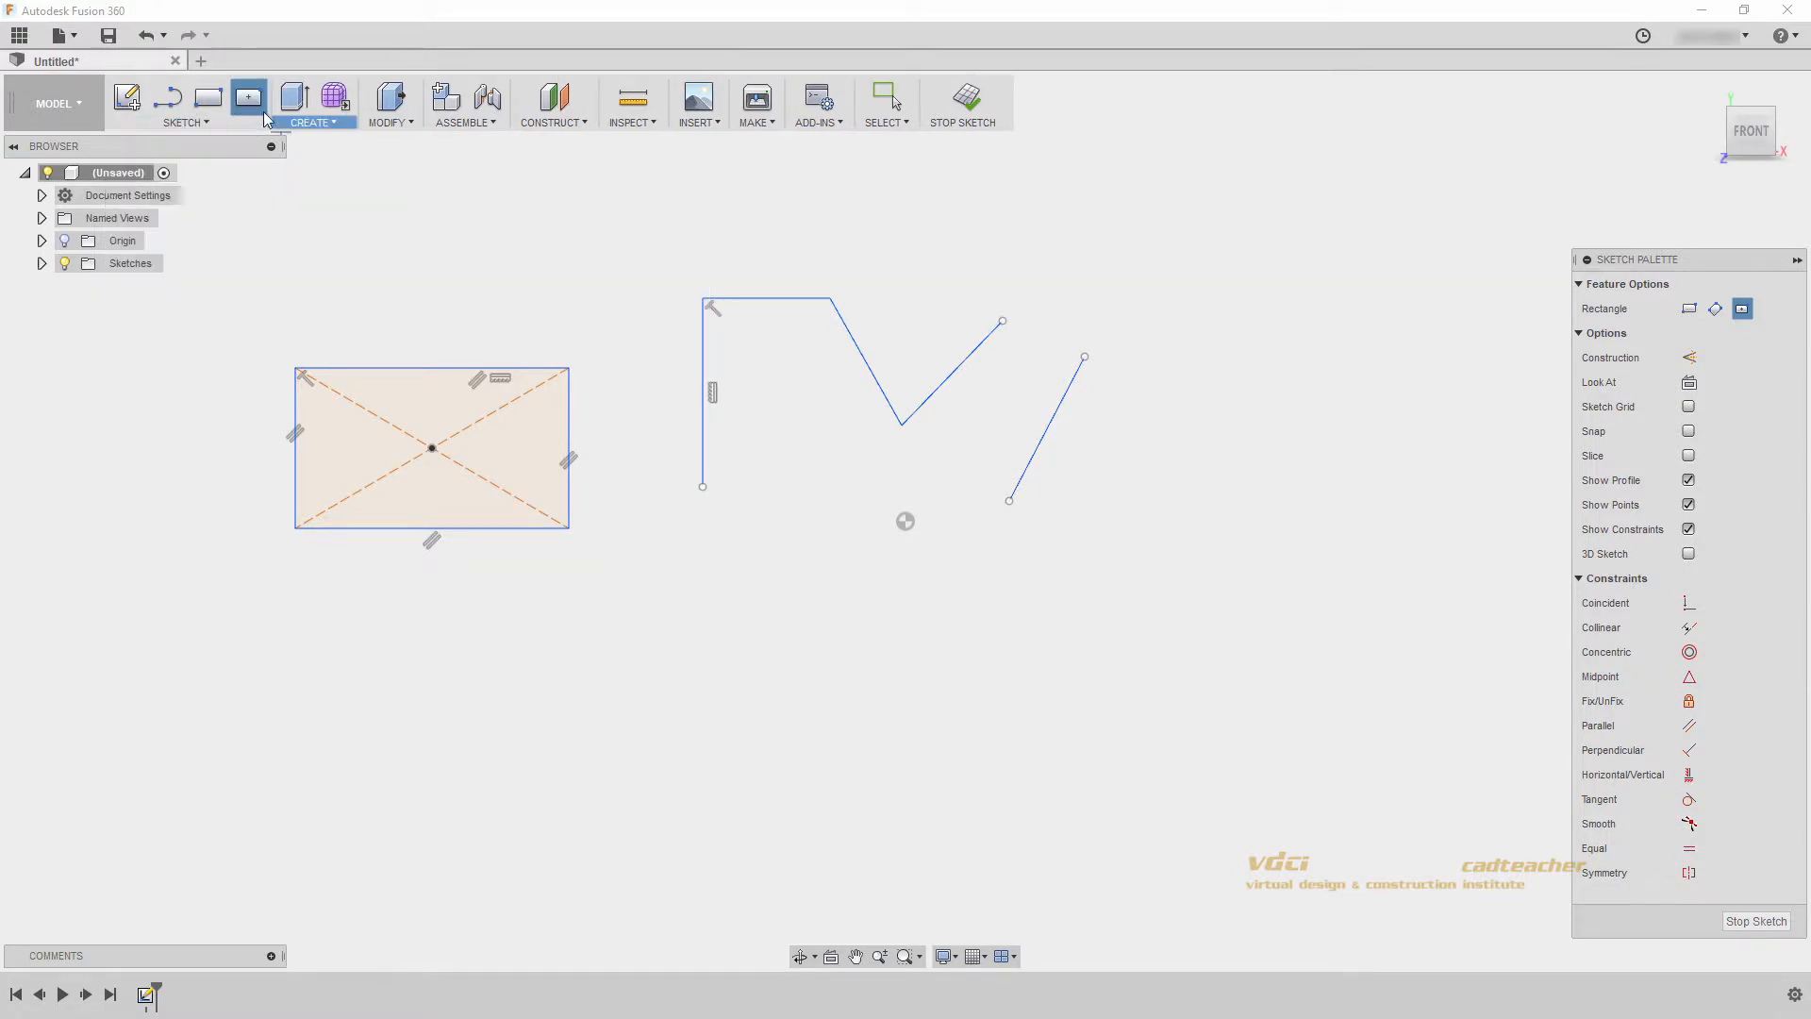
- Remove the pinned Center Rectangle shortcut
{"action": "left_click", "coordinate": [256, 121]}
{"action": "mouse_move", "coordinate": [247, 188]}
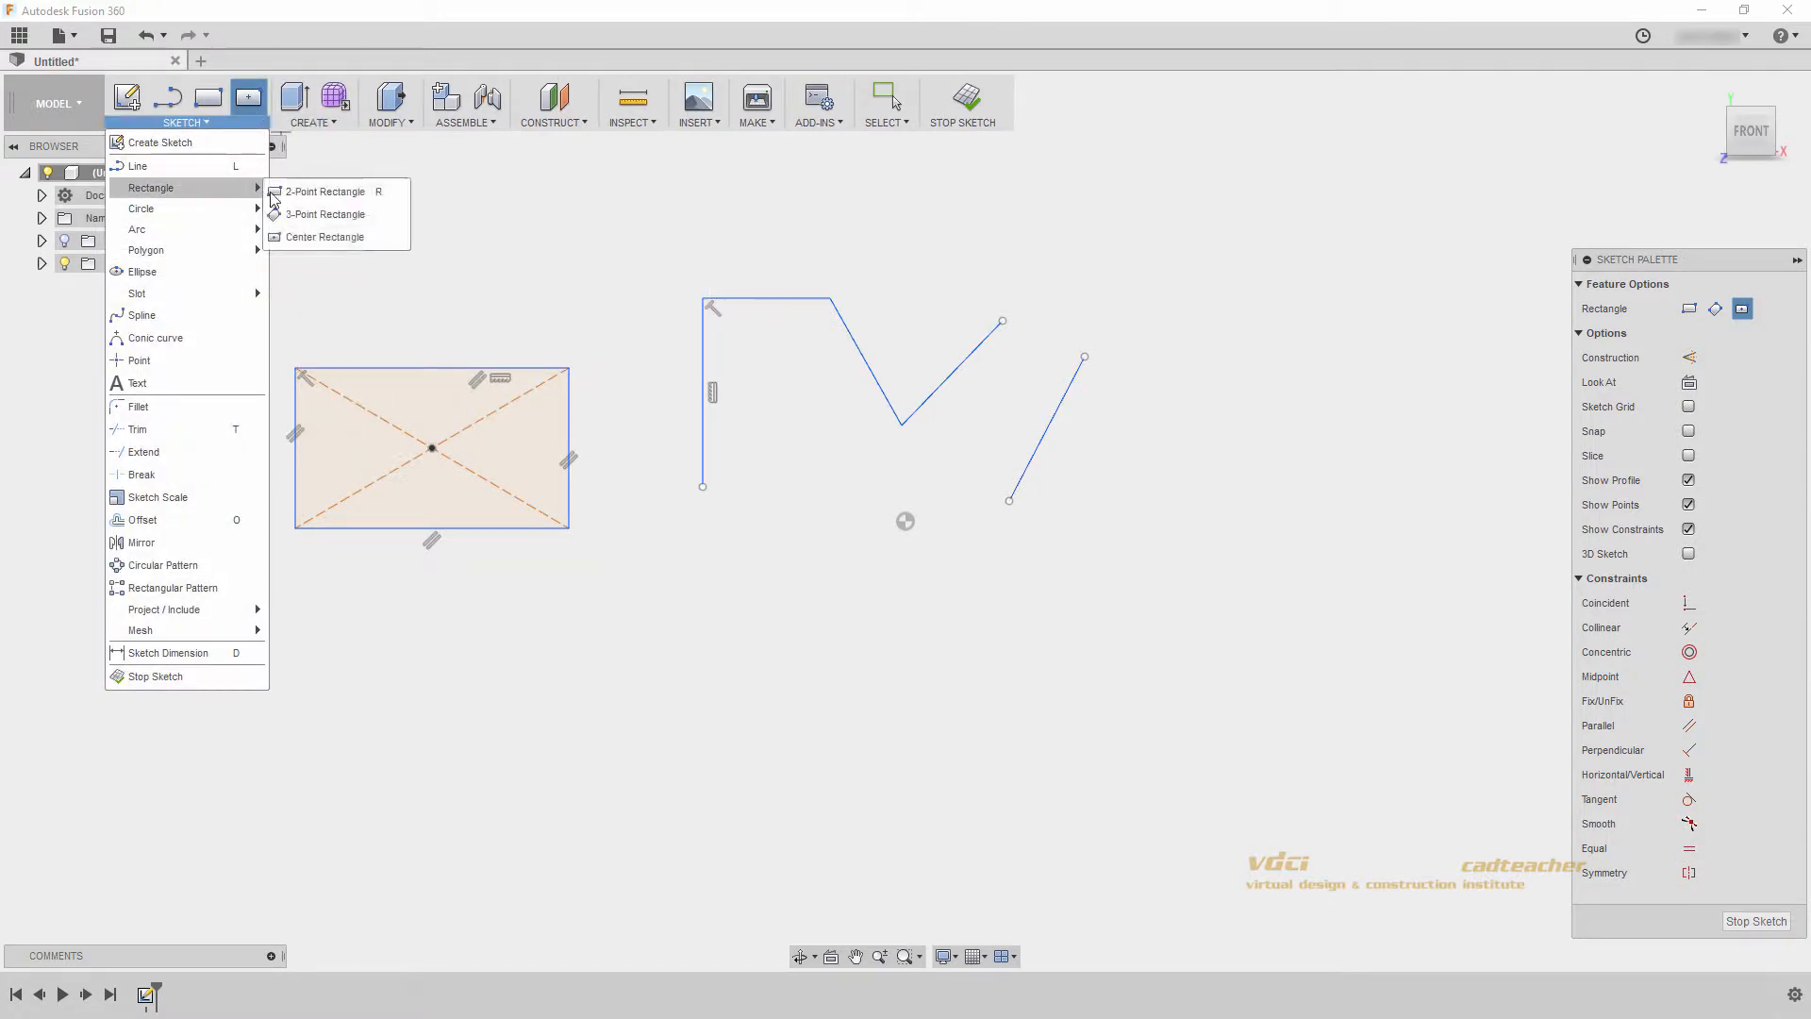
{"action": "left_click", "coordinate": [397, 237]}
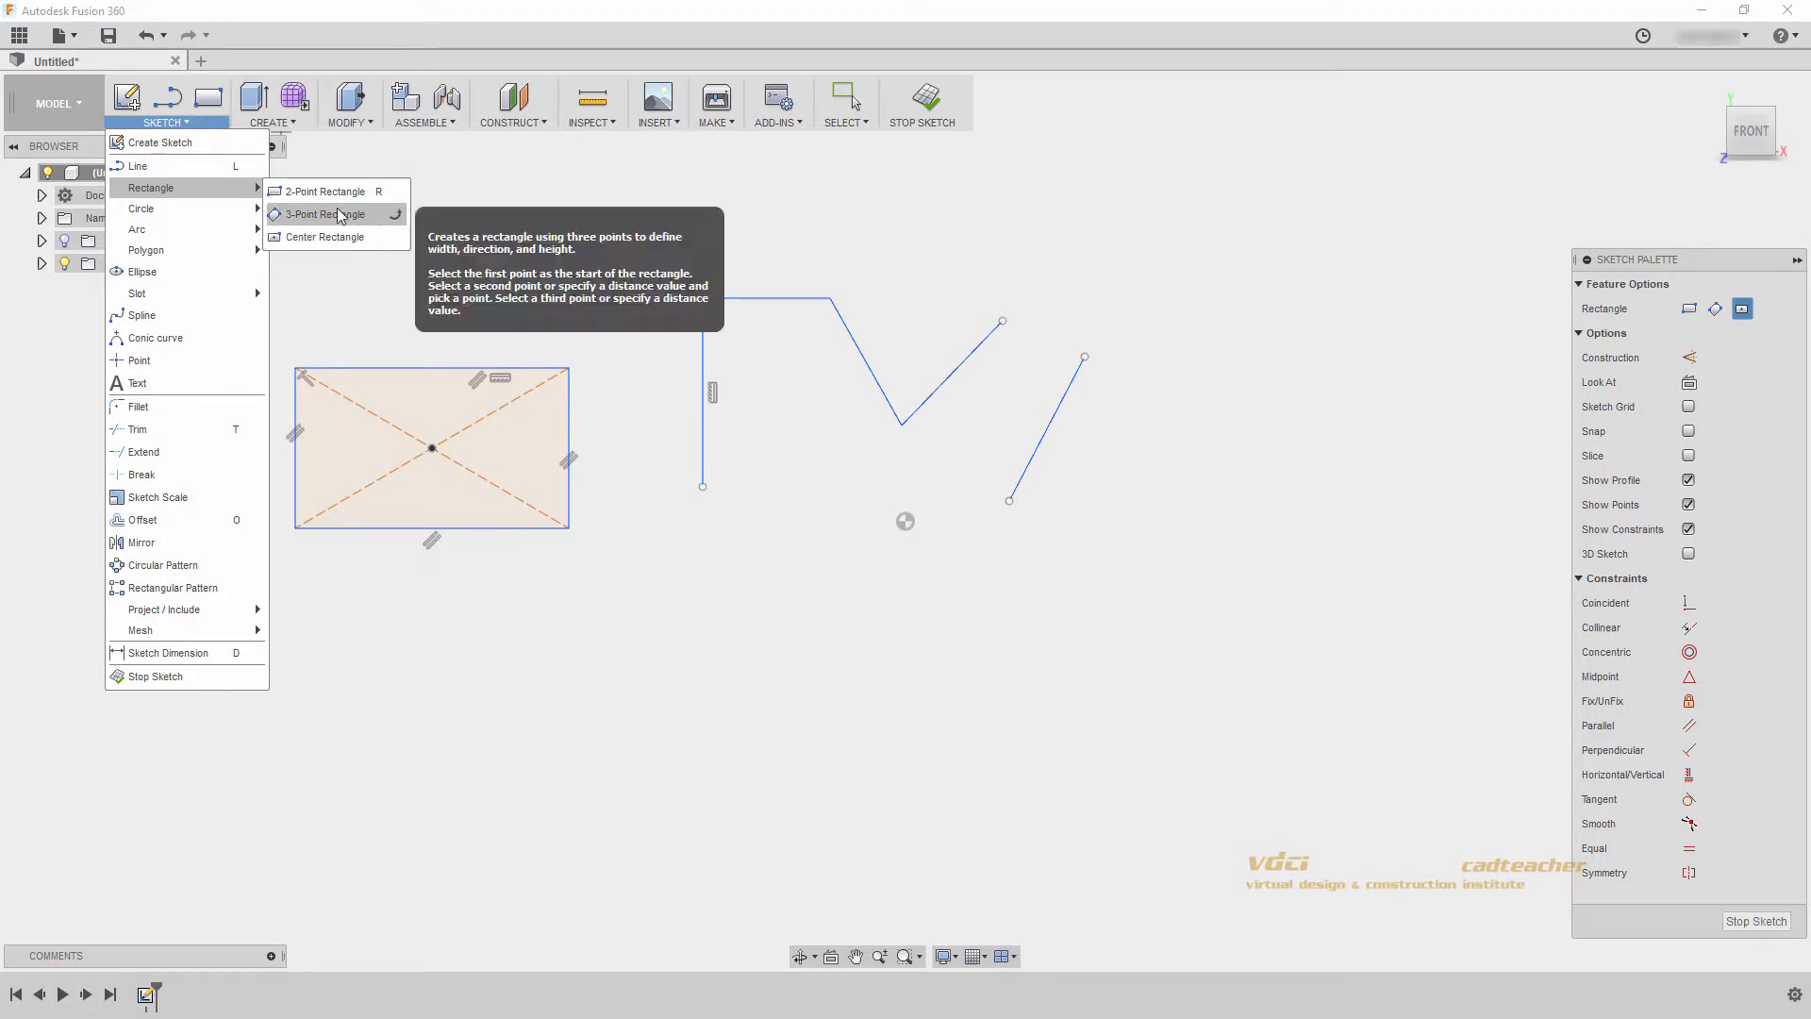
- Sketch two connected slanted lines below the rectangle and continue them with a tangent arc using the Line tool
{"action": "left_click", "coordinate": [164, 168]}
{"action": "middle_click_drag", "start_coordinate": [634, 594], "coordinate": [771, 284]}
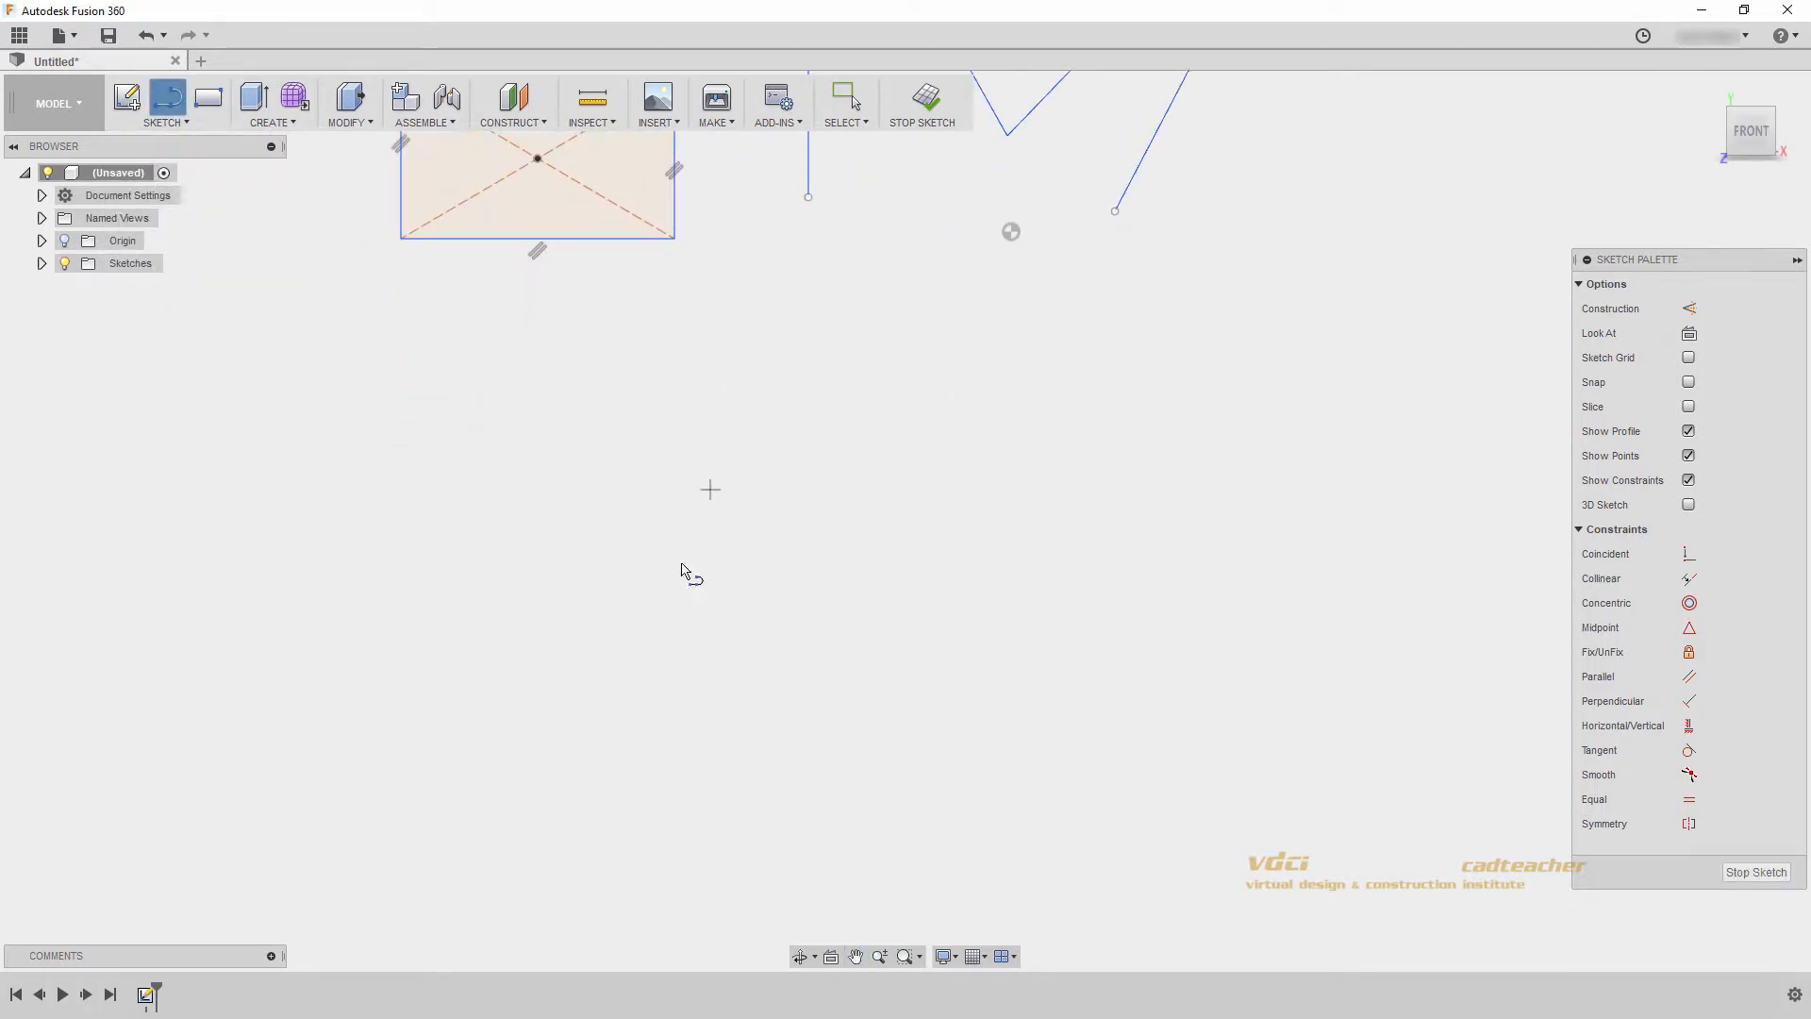
{"action": "left_click", "coordinate": [635, 671]}
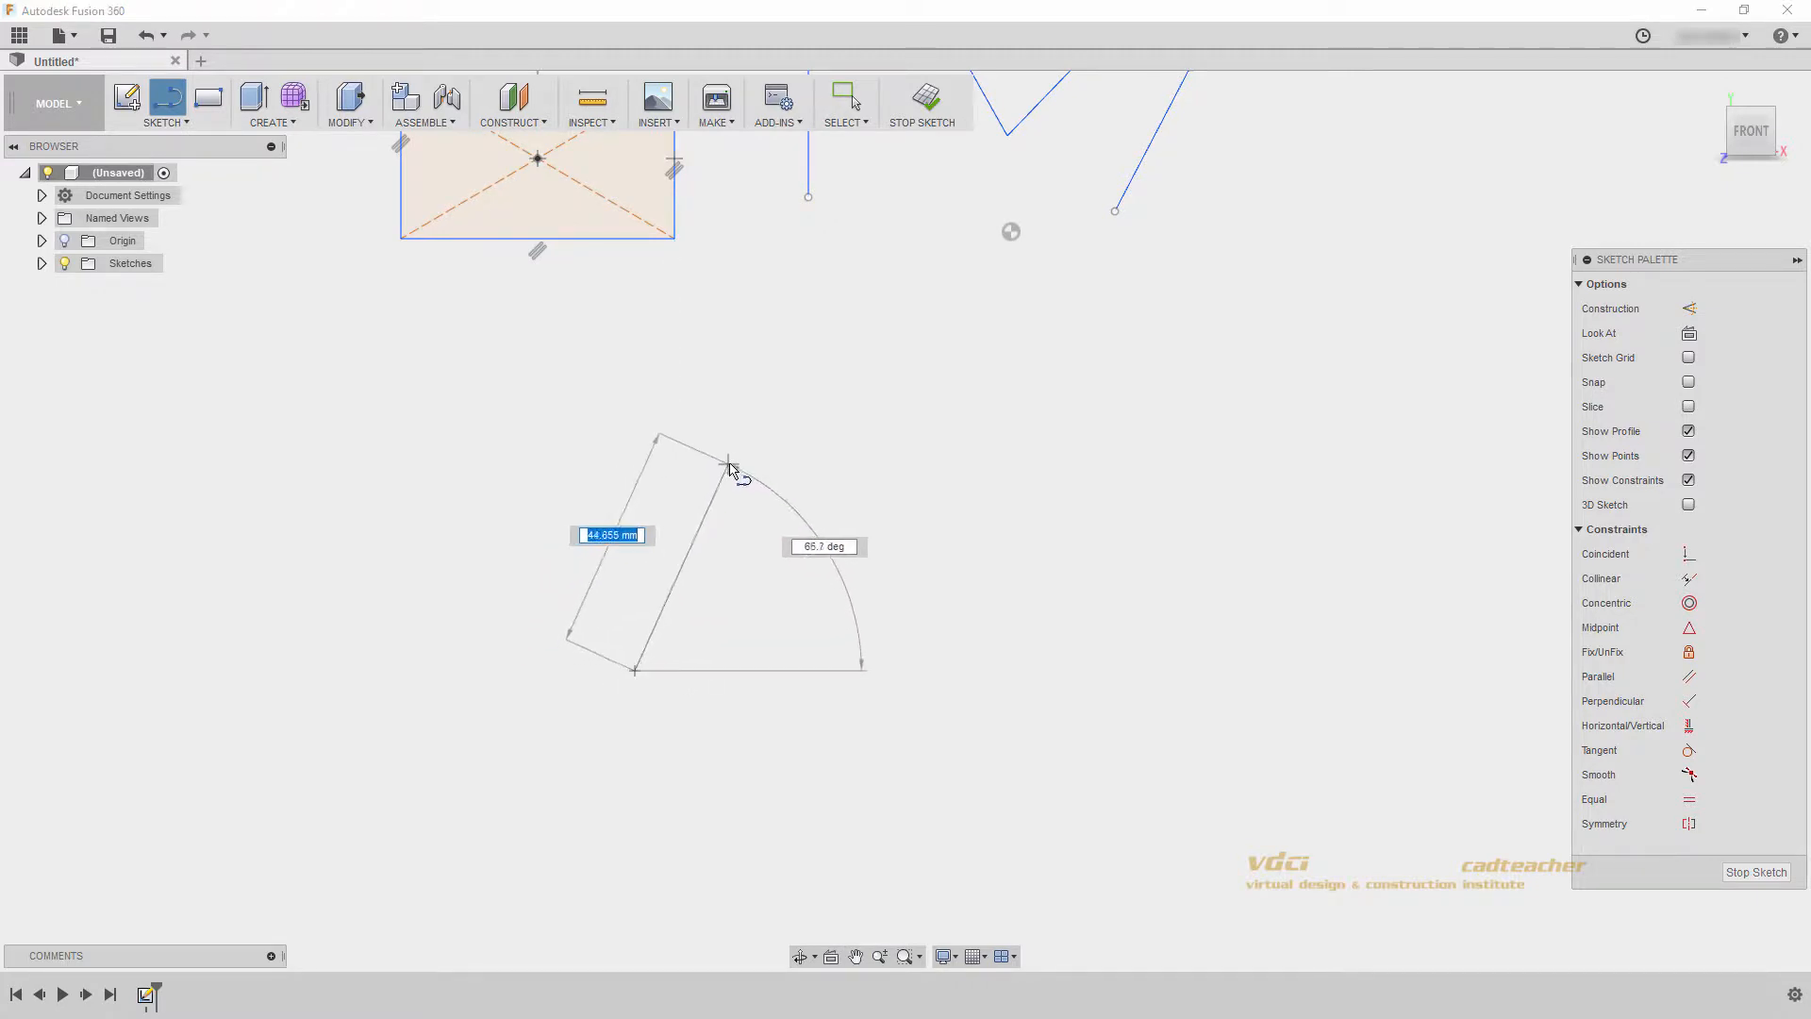
{"action": "left_click", "coordinate": [739, 463]}
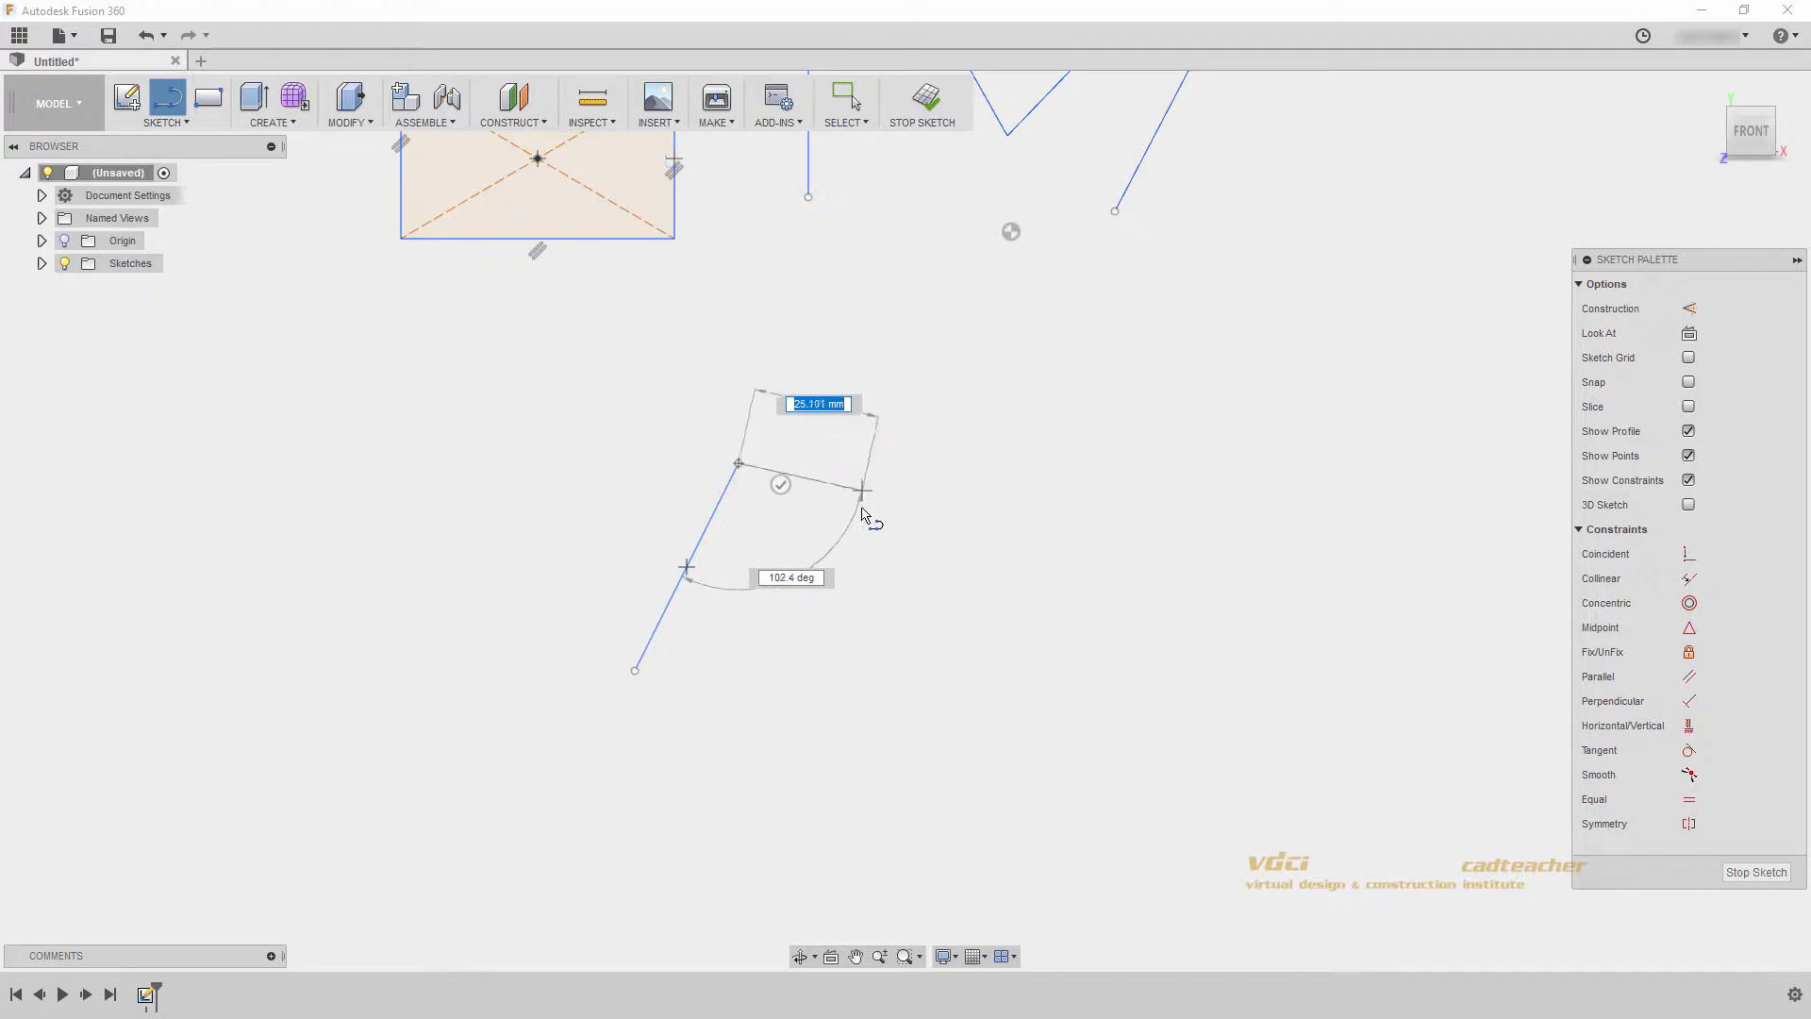
{"action": "left_click", "coordinate": [956, 518]}
{"action": "left_click_drag", "start_coordinate": [956, 521], "coordinate": [1109, 339]}
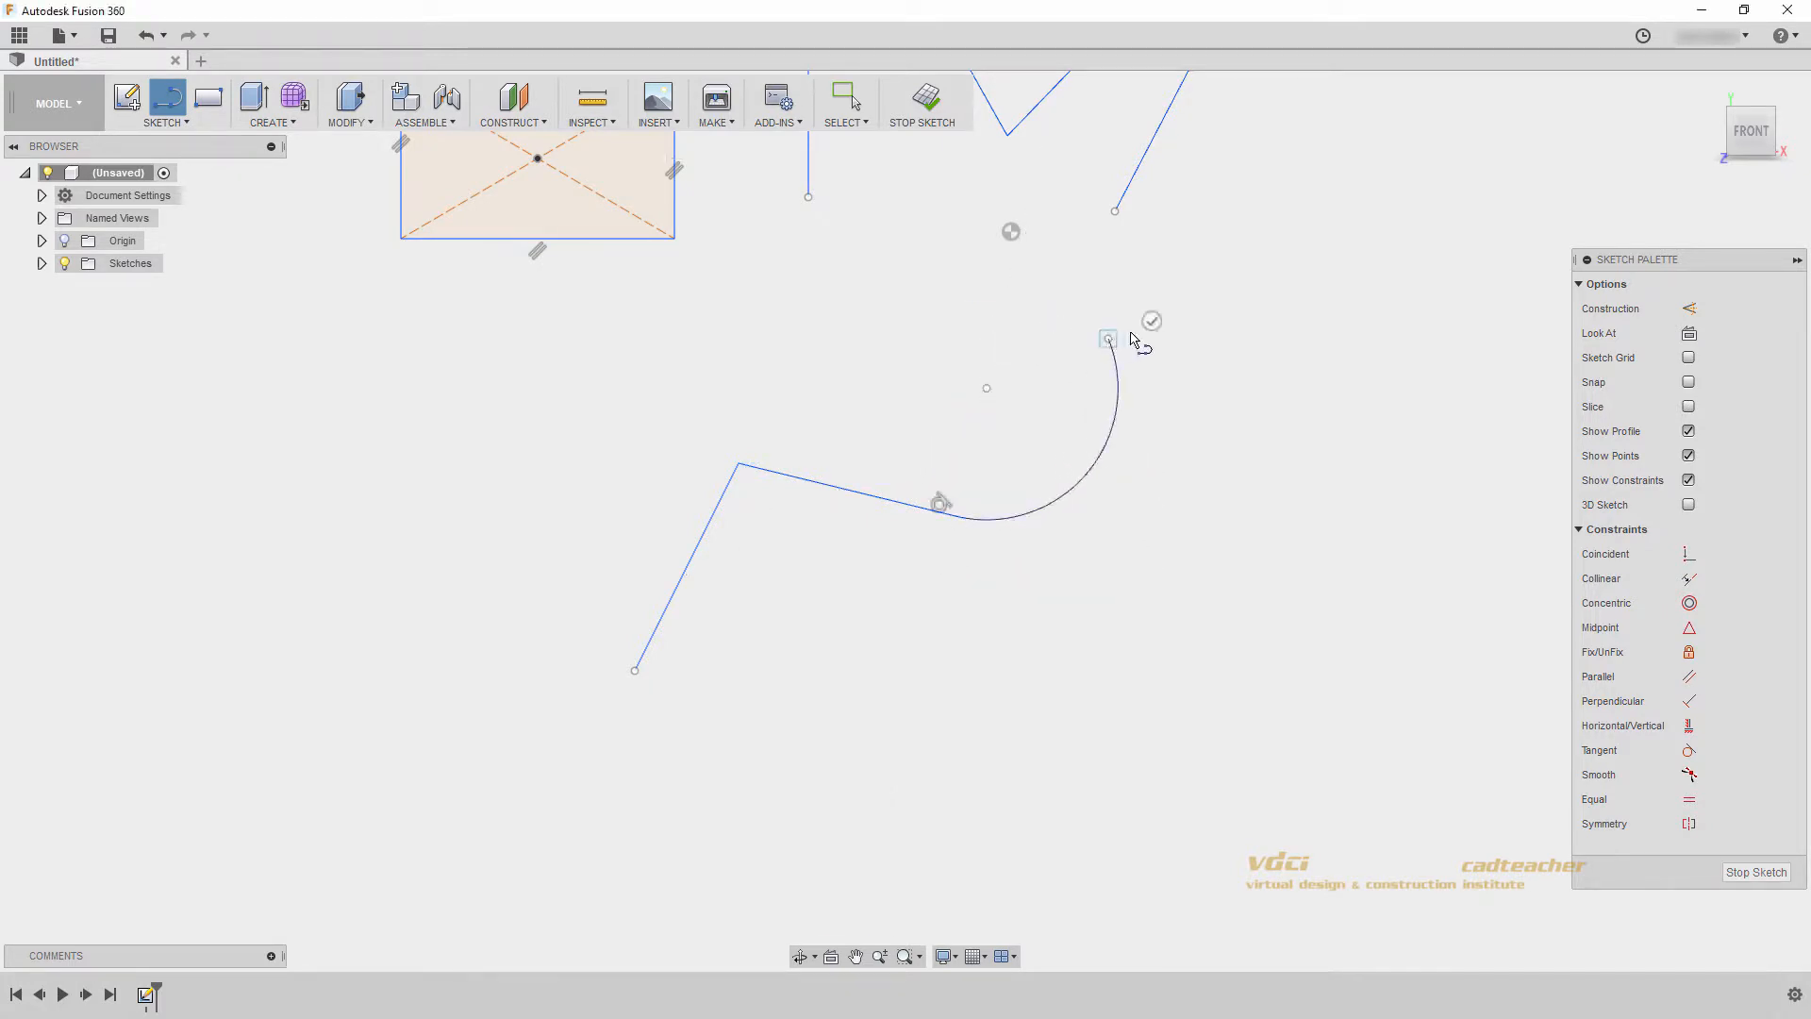
- Extend the chain from the arc's end with a line parallel to the lower one and a series of tangent arcs, then end the Line command
{"action": "left_click", "coordinate": [956, 302]}
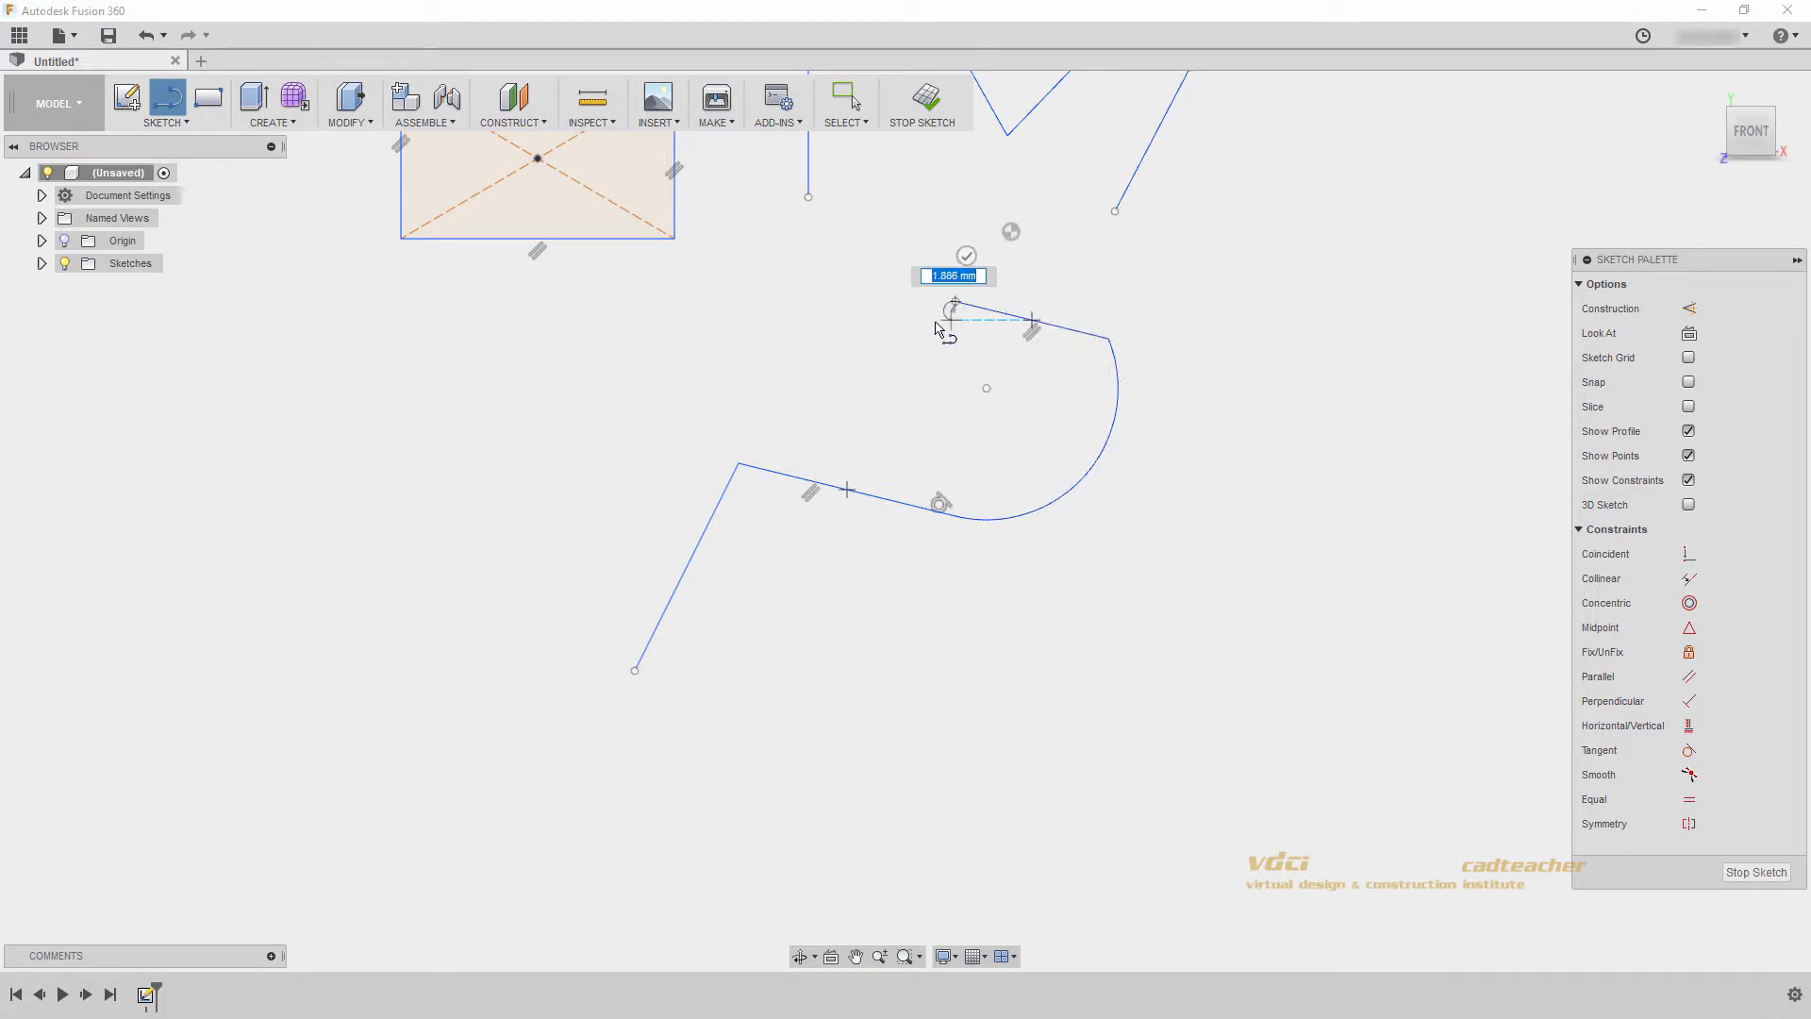
{"action": "left_click_drag", "start_coordinate": [956, 302], "coordinate": [665, 340]}
{"action": "left_click_drag", "start_coordinate": [665, 339], "coordinate": [532, 405]}
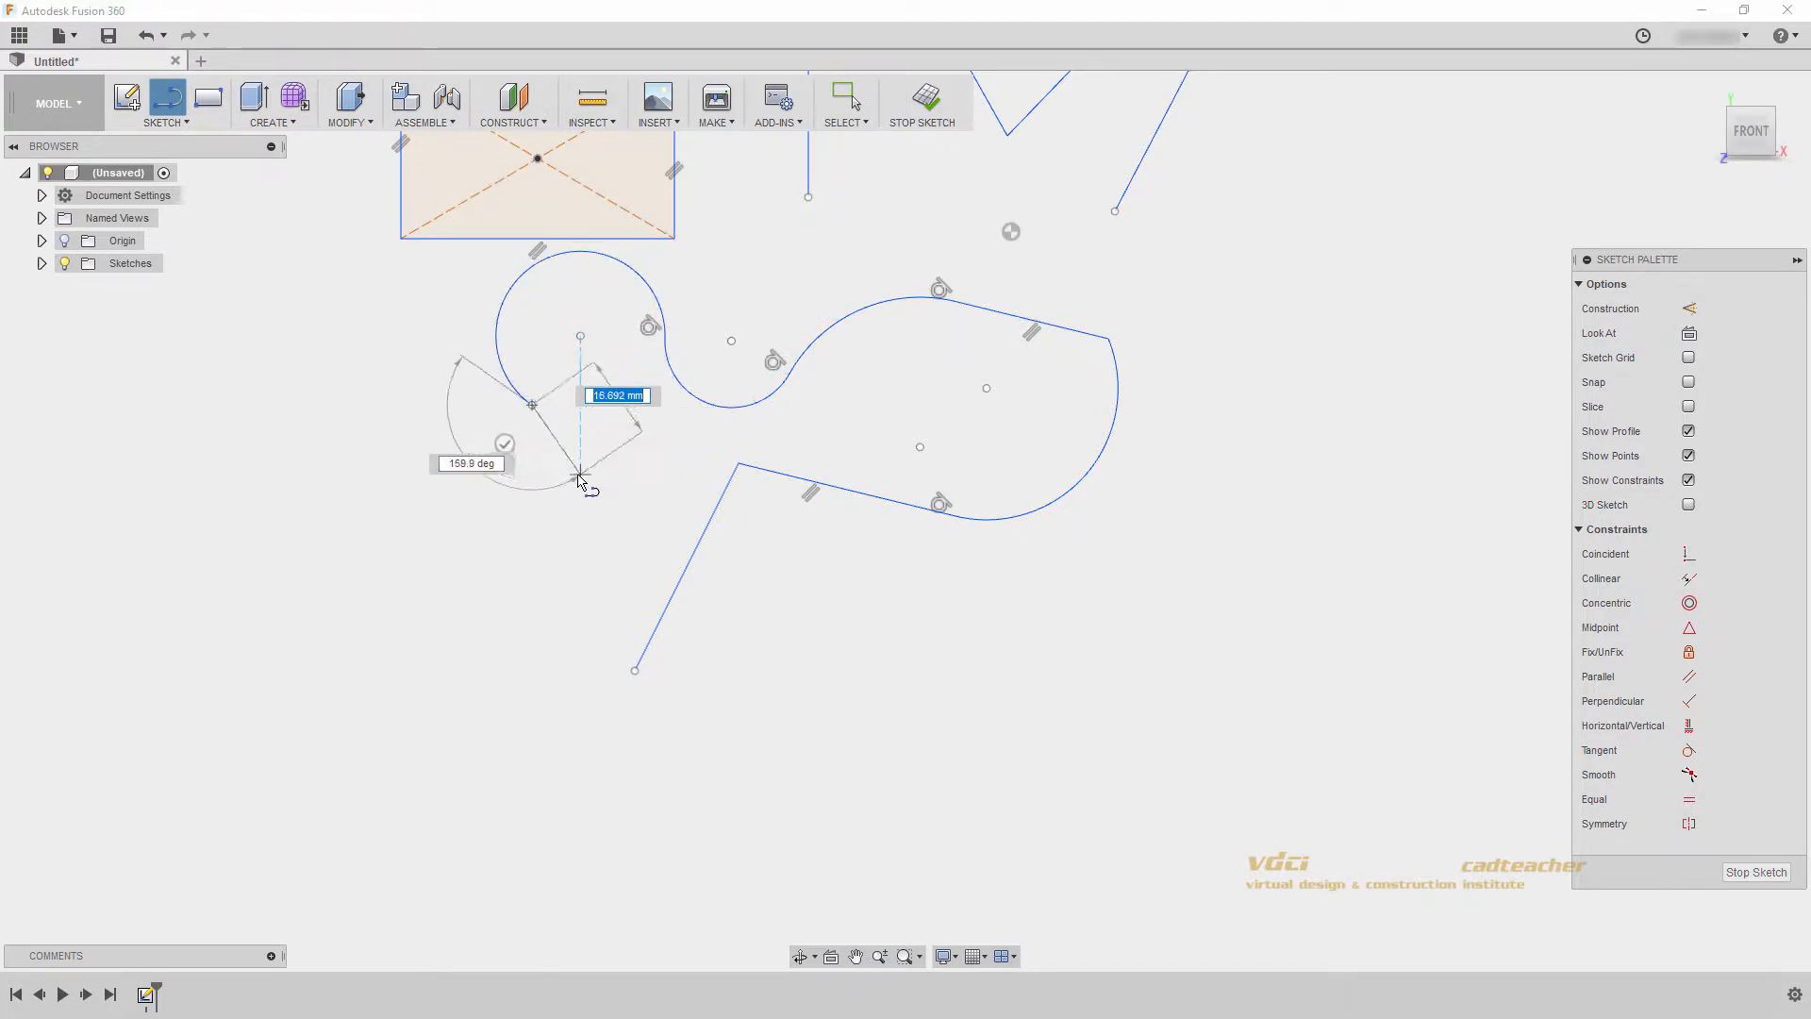
{"action": "key", "text": "Escape"}
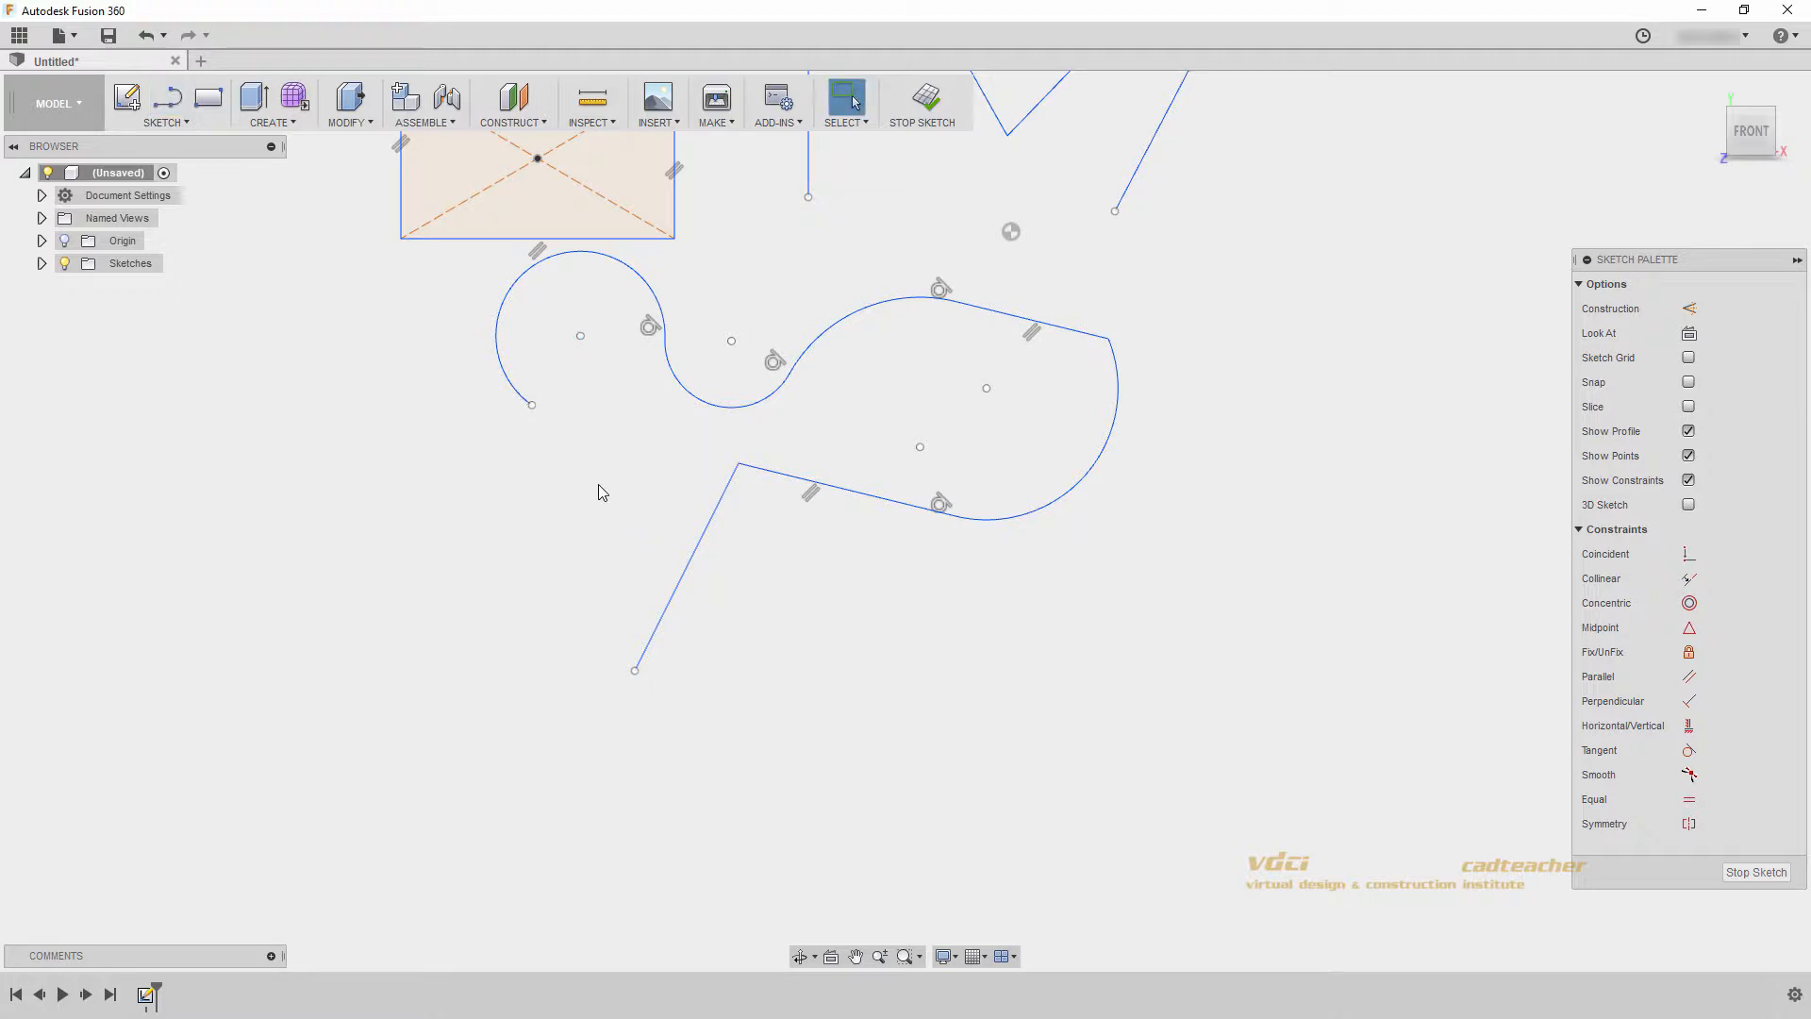
- Sketch a single diagonal line in an empty area away from the existing geometry
{"action": "middle_click_drag", "start_coordinate": [953, 444], "coordinate": [278, 595]}
{"action": "middle_click_drag", "start_coordinate": [1005, 524], "coordinate": [566, 472]}
{"action": "middle_click_drag", "start_coordinate": [743, 485], "coordinate": [695, 488]}
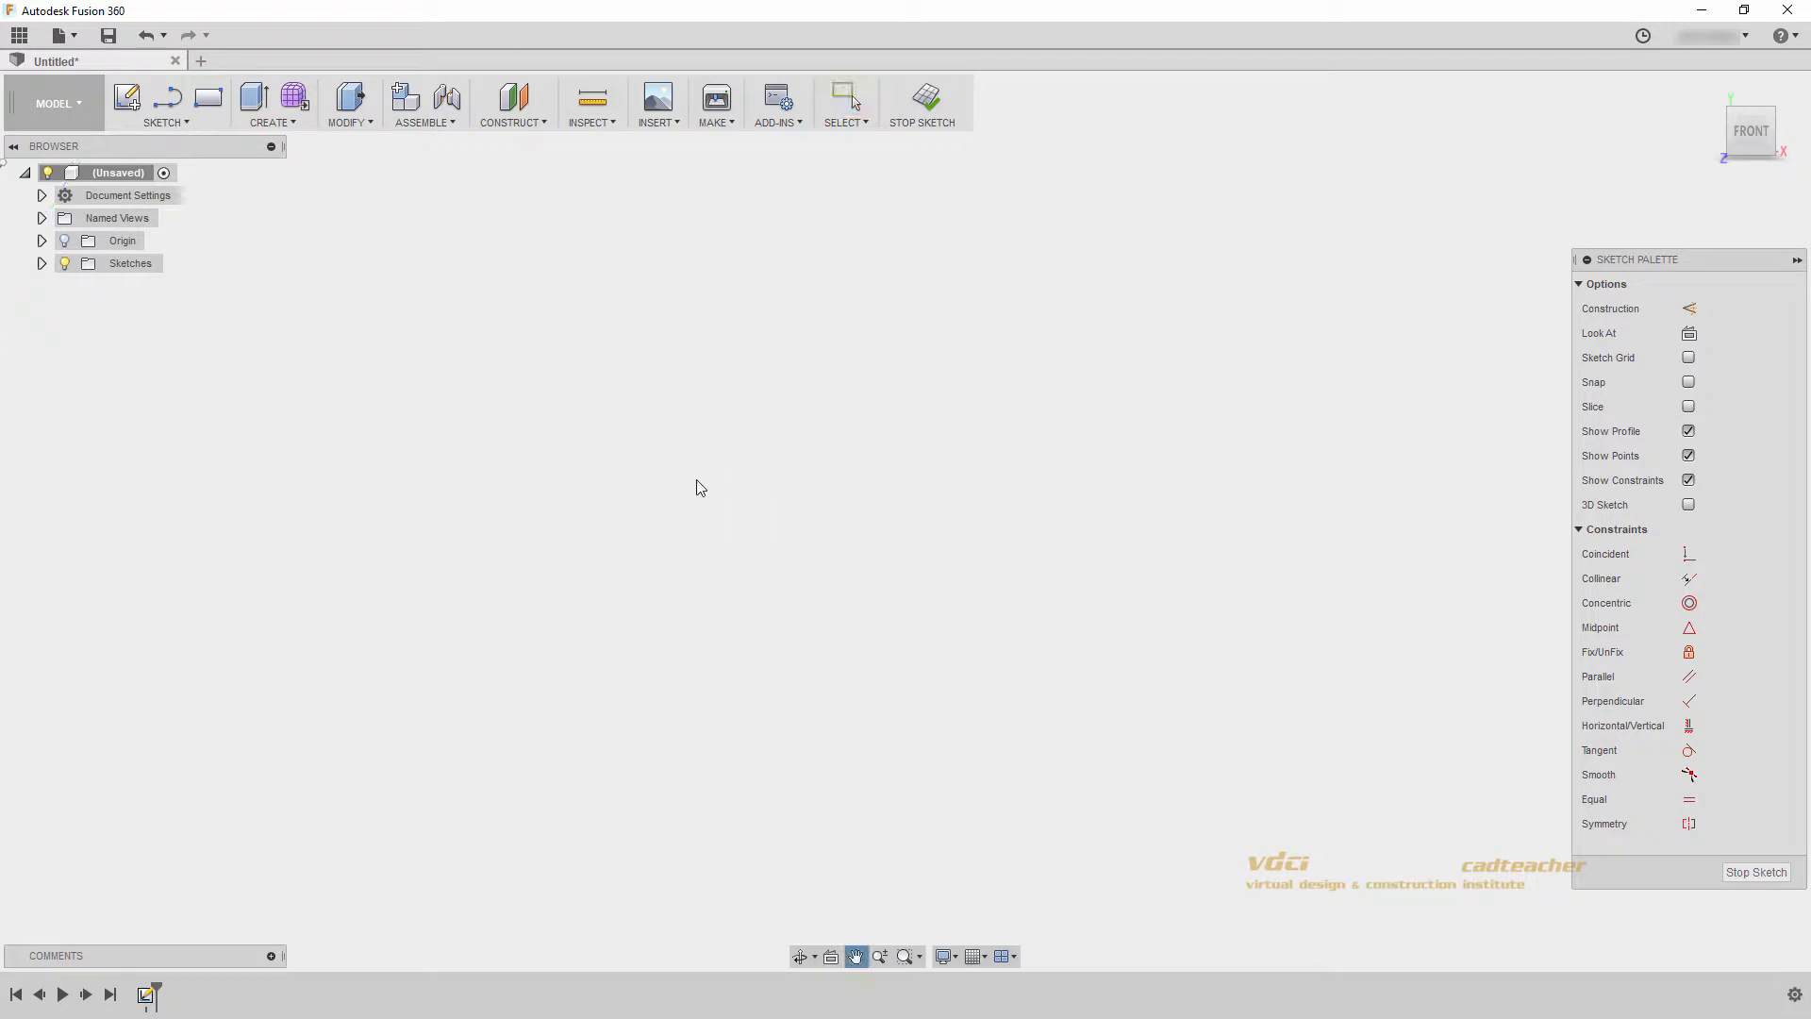
{"action": "left_click", "coordinate": [167, 98]}
{"action": "left_click", "coordinate": [748, 543]}
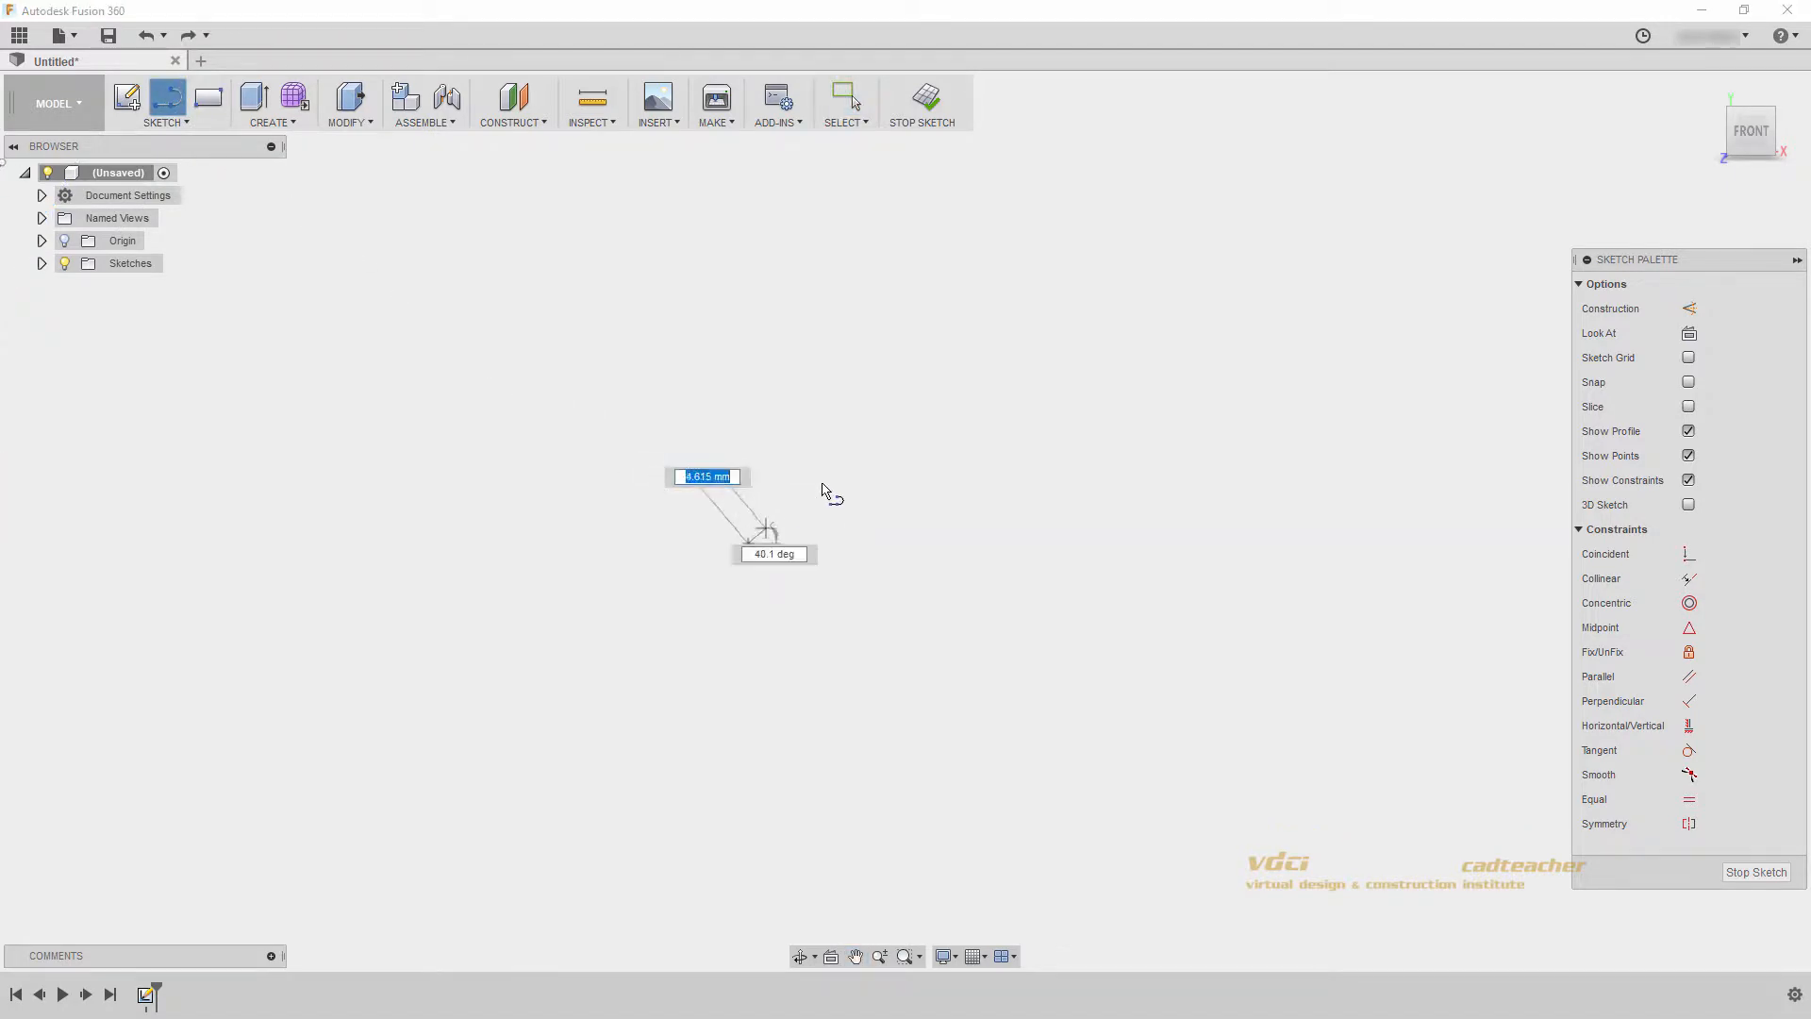
{"action": "left_click", "coordinate": [1037, 386]}
{"action": "key", "text": "Escape"}
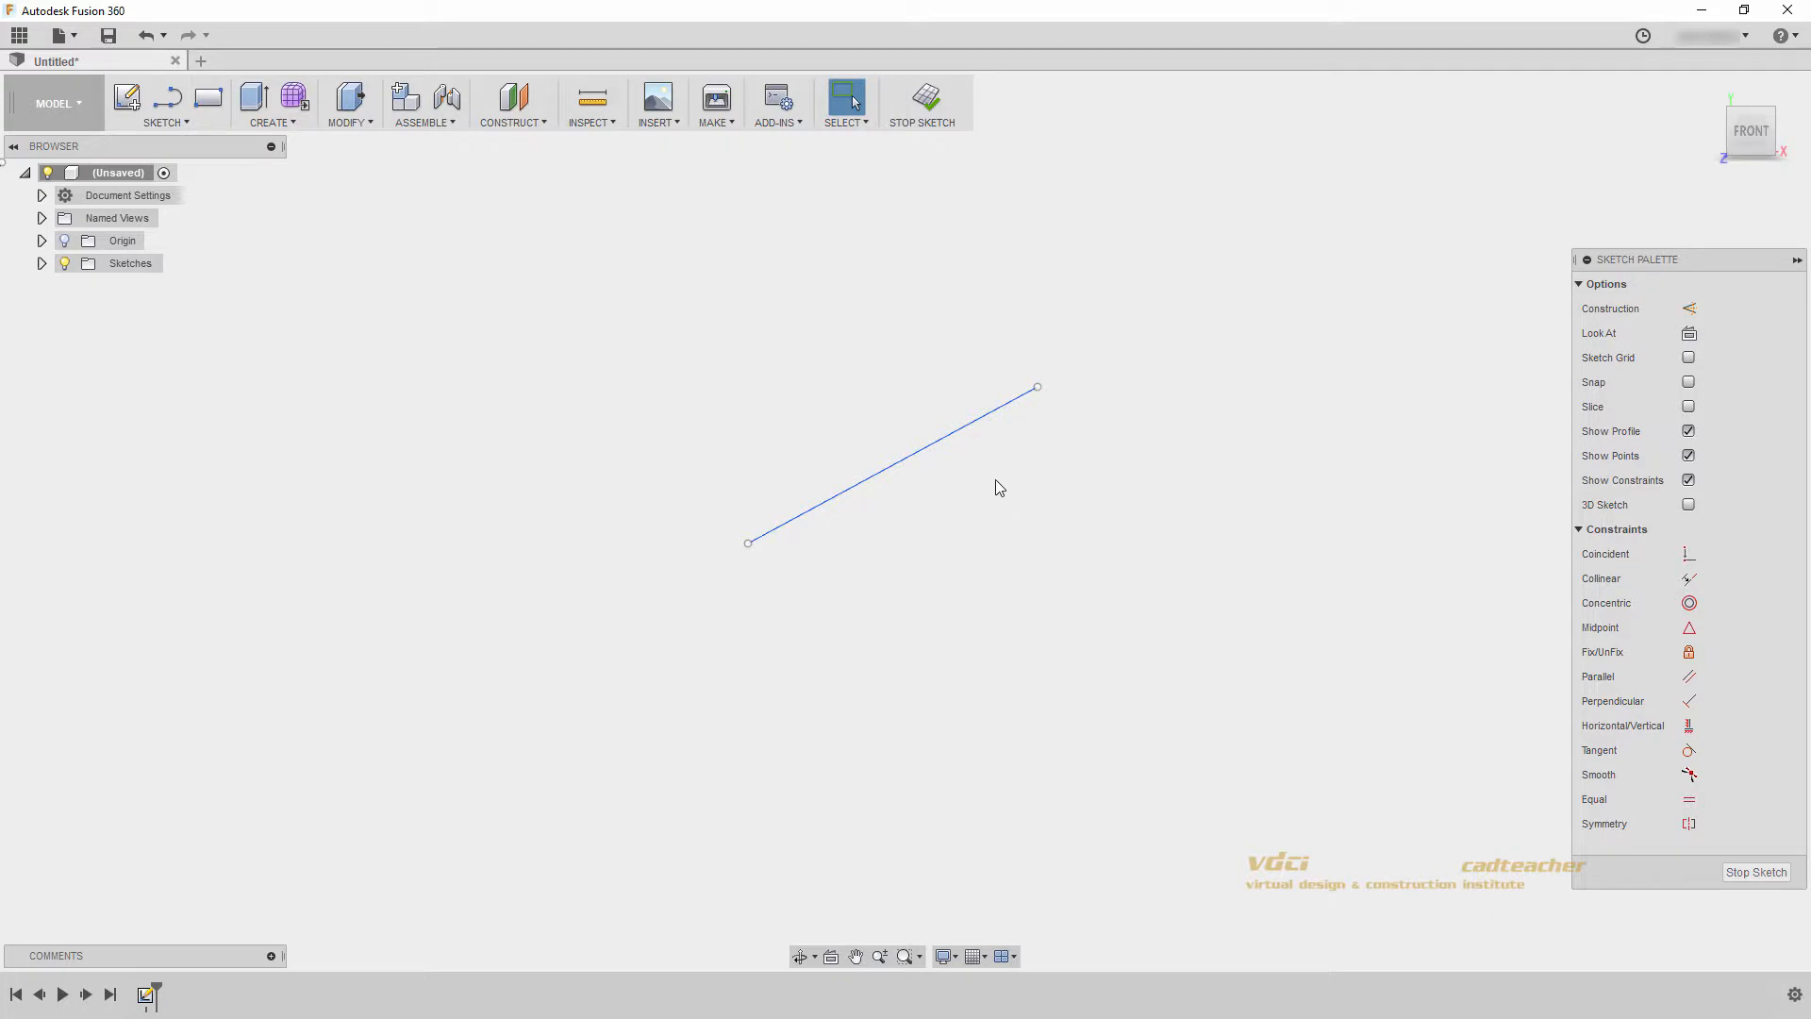
- Move the diagonal line's upper endpoint and shift the whole line, making it about 56 mm long, then deselect it
{"action": "mouse_move", "coordinate": [1037, 388]}
{"action": "left_mouse_down"}
{"action": "mouse_move", "coordinate": [1104, 517]}
{"action": "mouse_move", "coordinate": [994, 400]}
{"action": "left_mouse_up"}
{"action": "mouse_move", "coordinate": [868, 474]}
{"action": "left_mouse_down"}
{"action": "mouse_move", "coordinate": [821, 396]}
{"action": "mouse_move", "coordinate": [734, 558]}
{"action": "mouse_move", "coordinate": [857, 424]}
{"action": "mouse_move", "coordinate": [910, 501]}
{"action": "mouse_move", "coordinate": [885, 444]}
{"action": "left_mouse_up"}
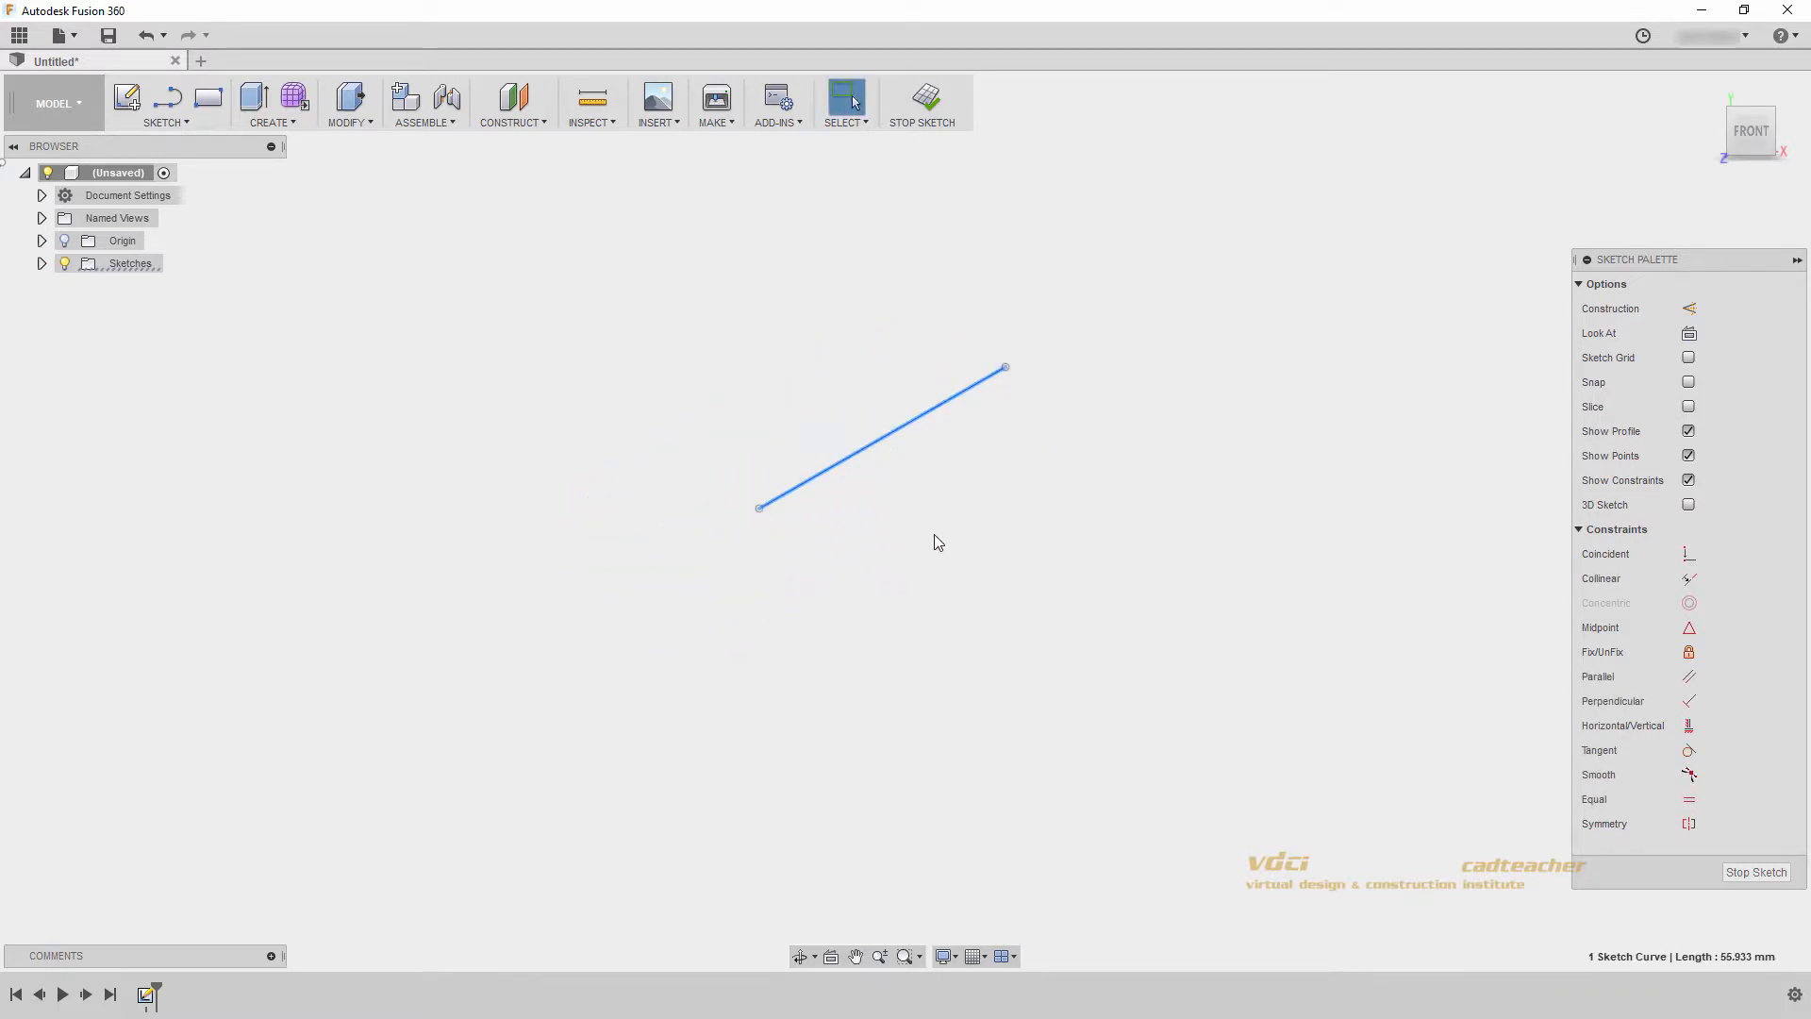
{"action": "left_click", "coordinate": [993, 552]}
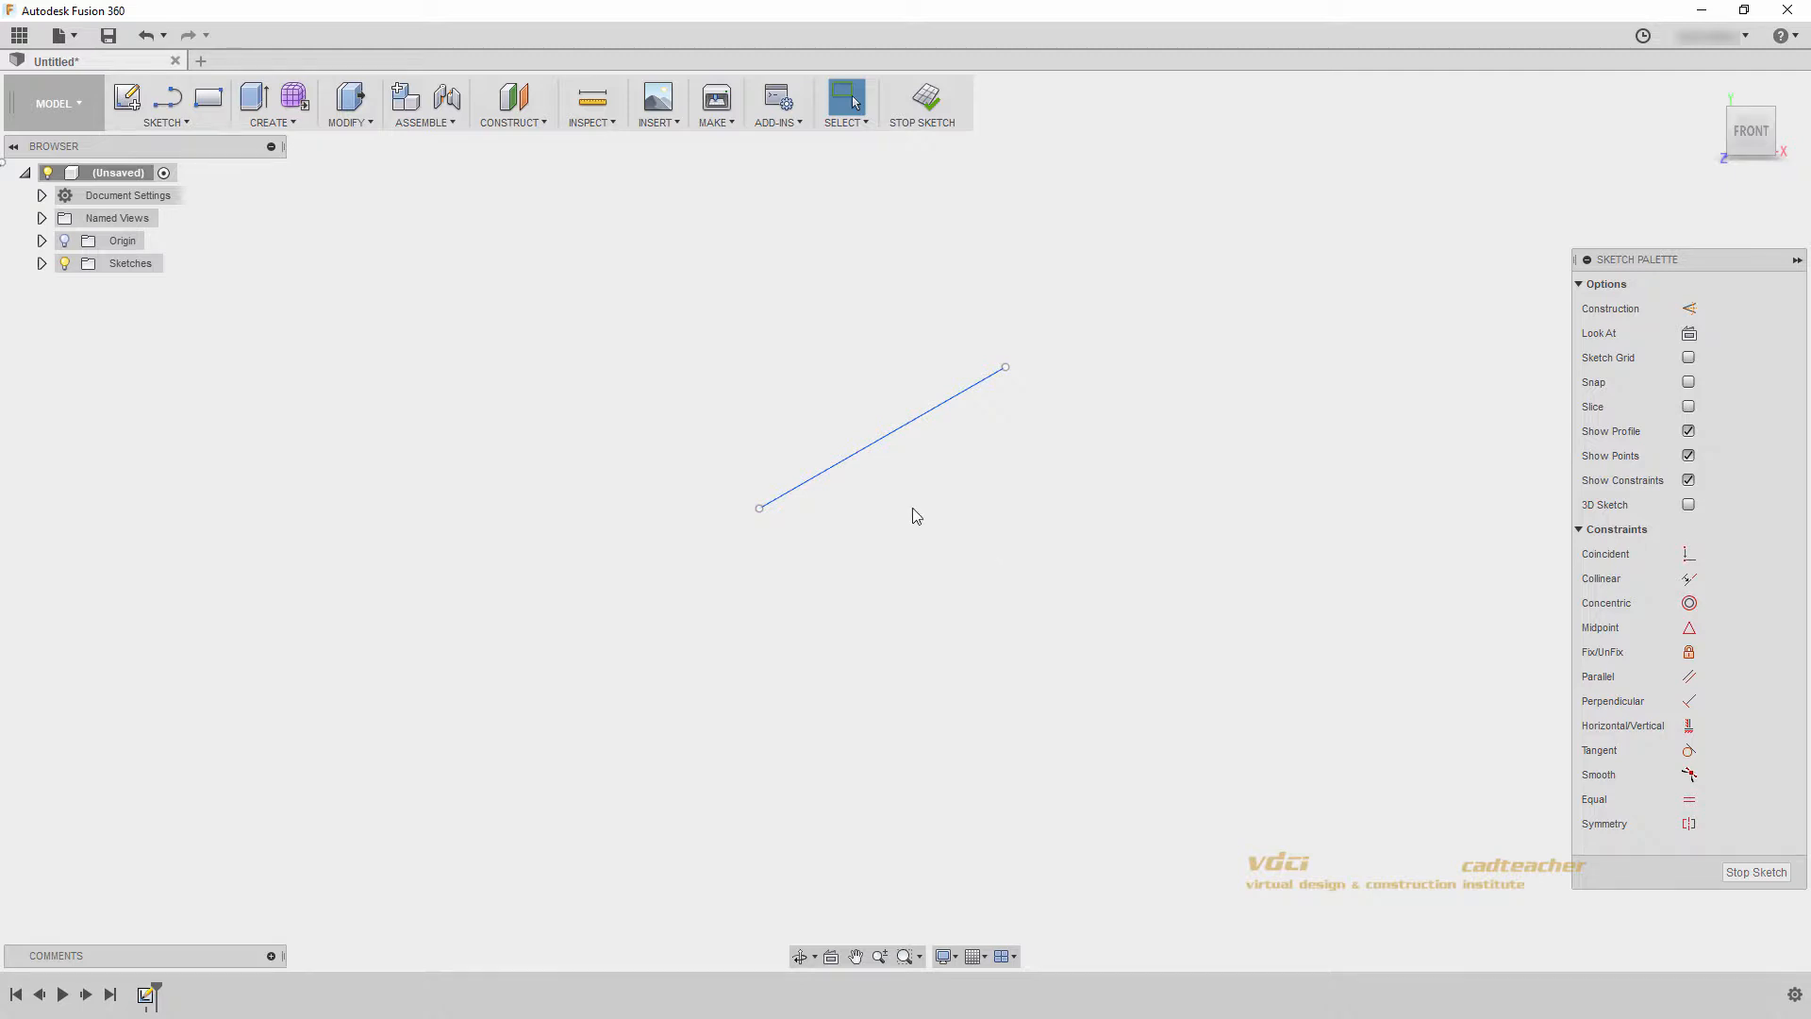
{"action": "left_click", "coordinate": [196, 122]}
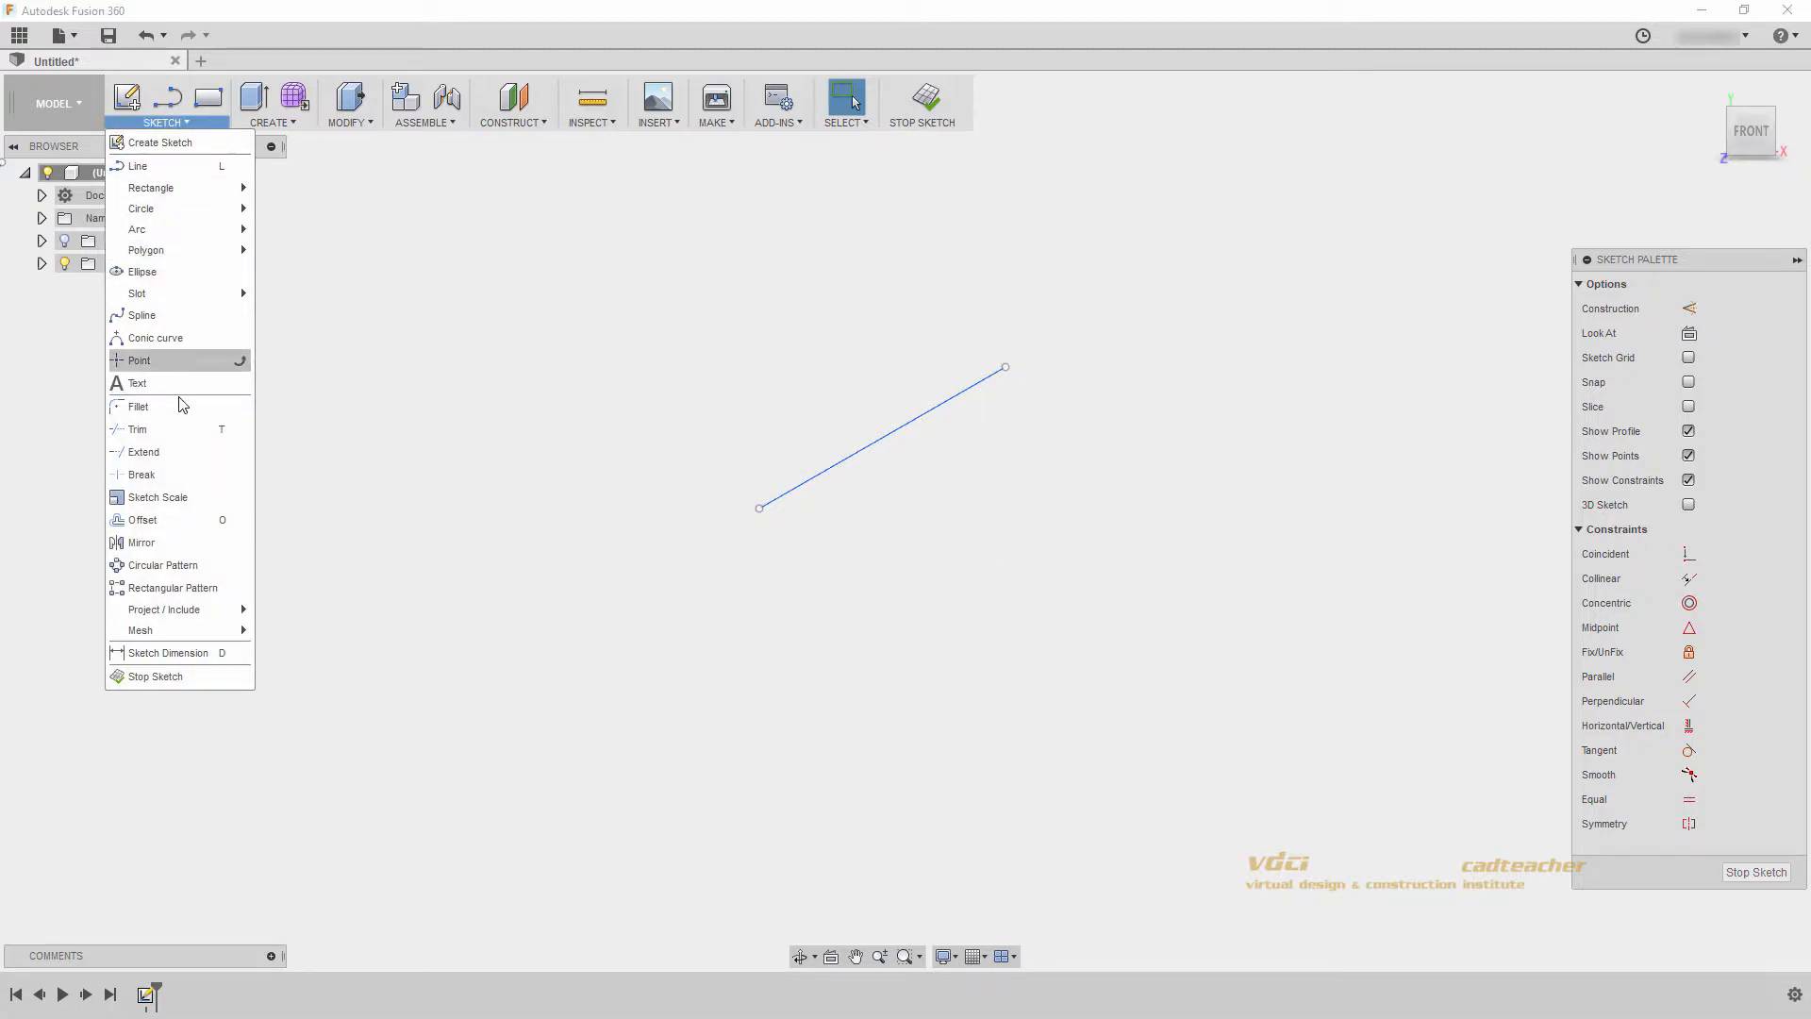
{"action": "left_click", "coordinate": [191, 665]}
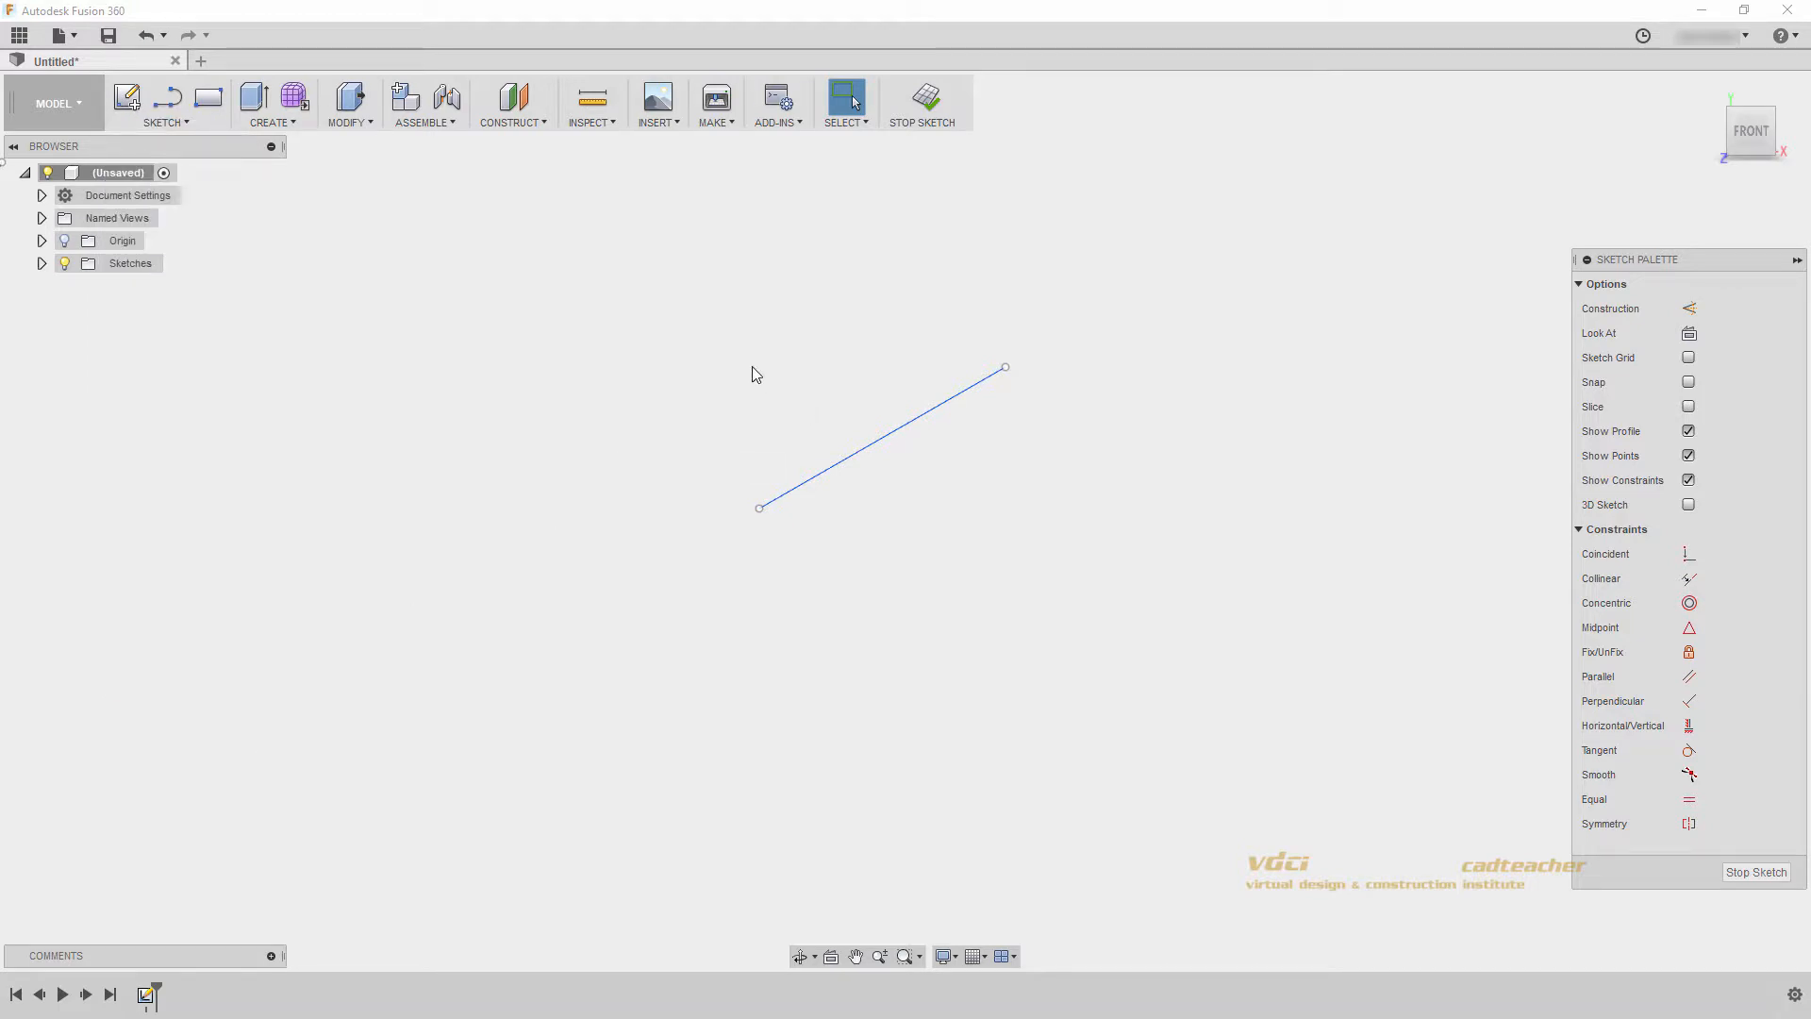
- Add an aligned dimension to the diagonal line and set its length to 50 mm
{"action": "left_click", "coordinate": [863, 450]}
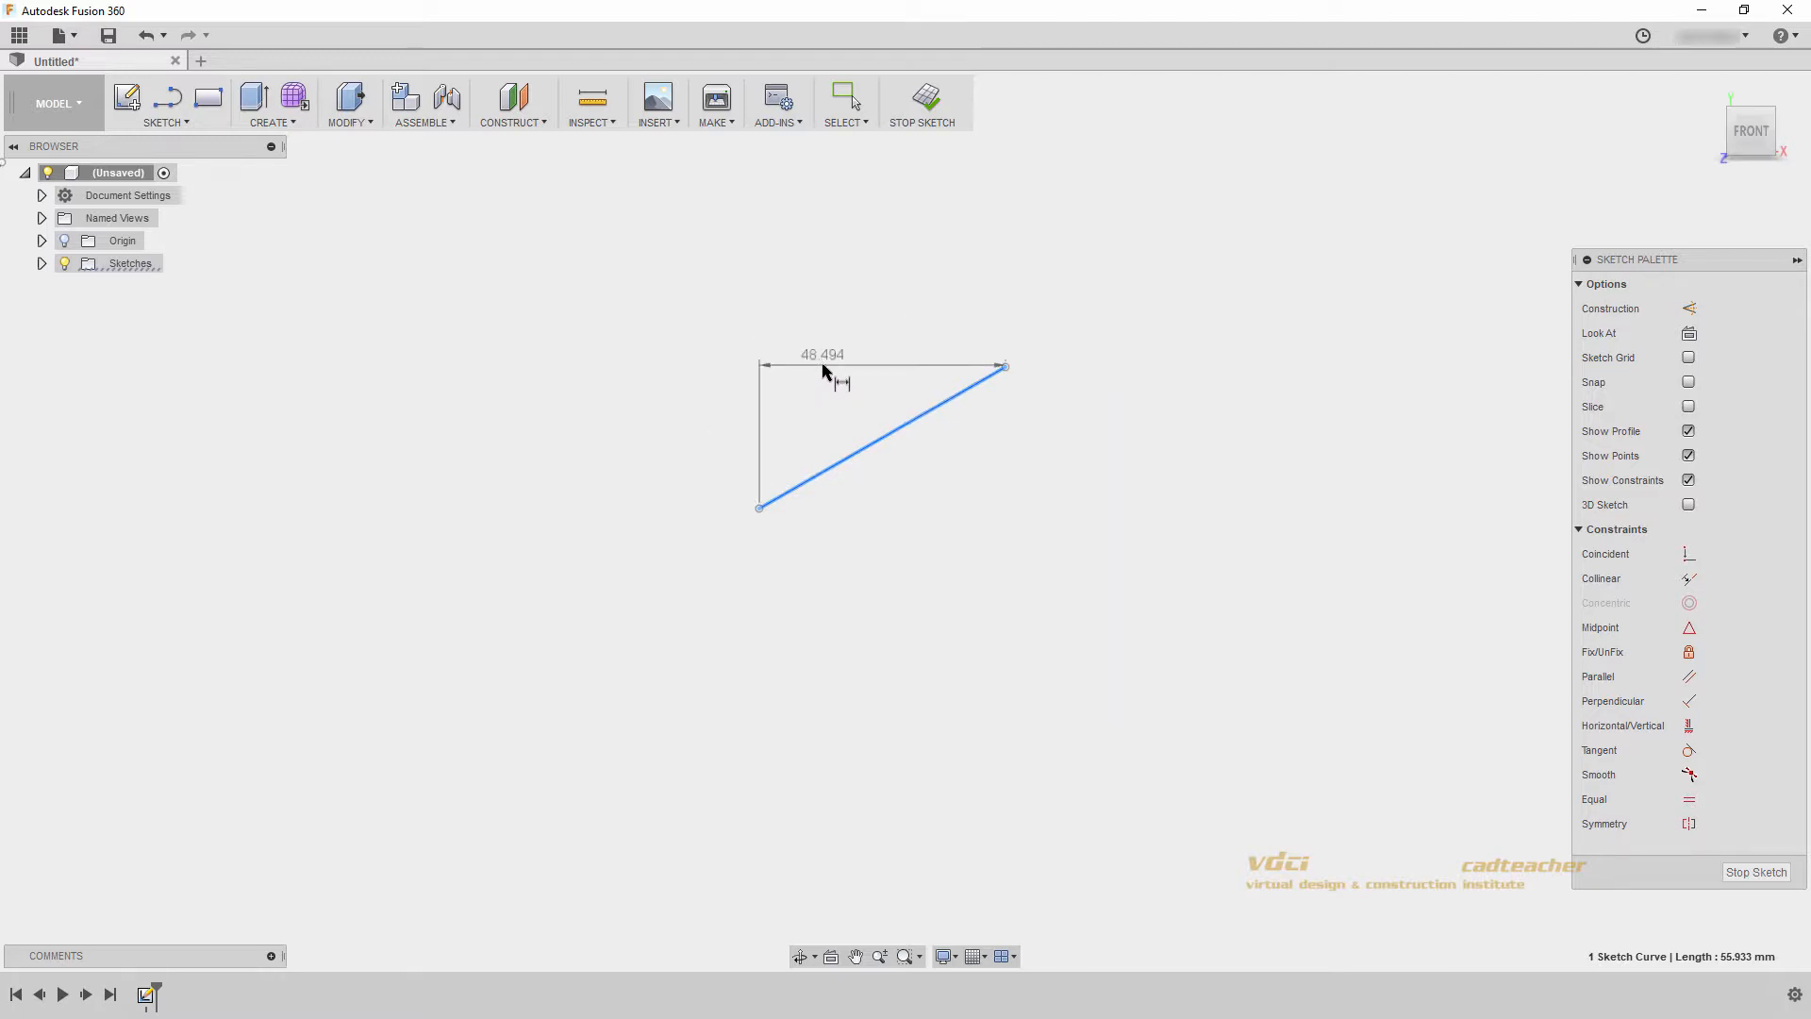
{"action": "left_click", "coordinate": [779, 368]}
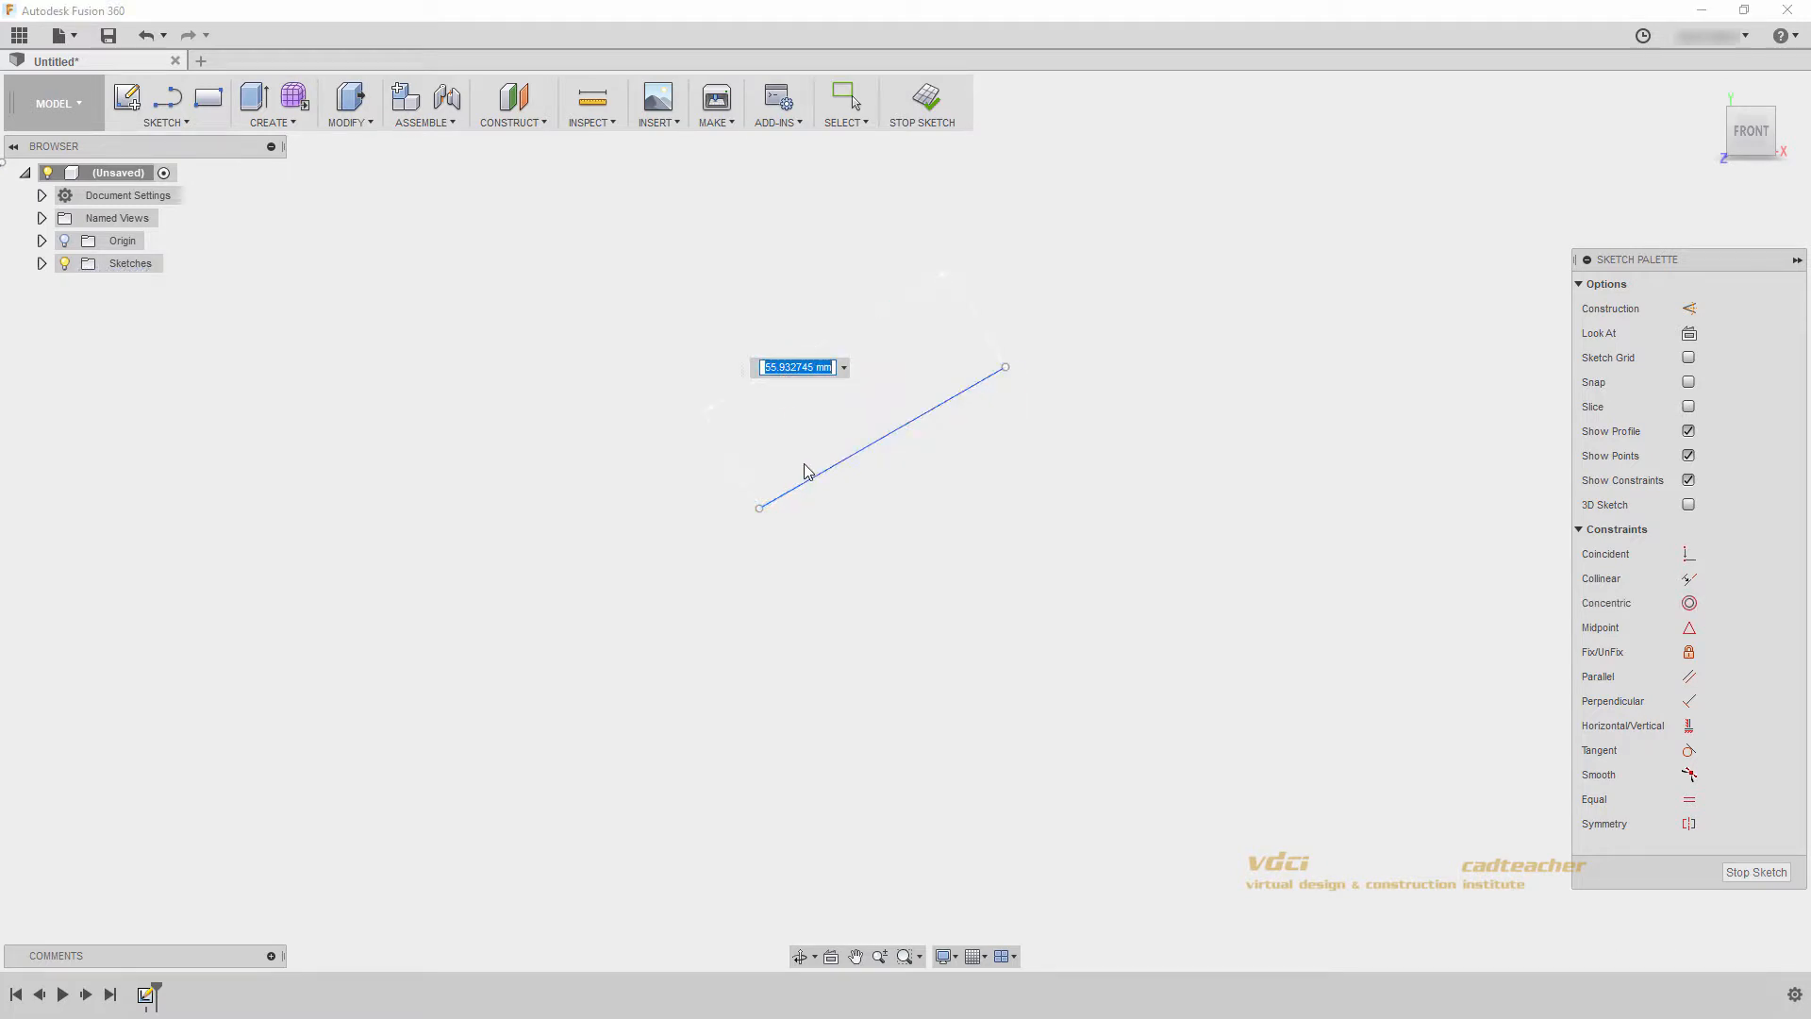
{"action": "type", "text": "50"}
{"action": "key", "text": "Return"}
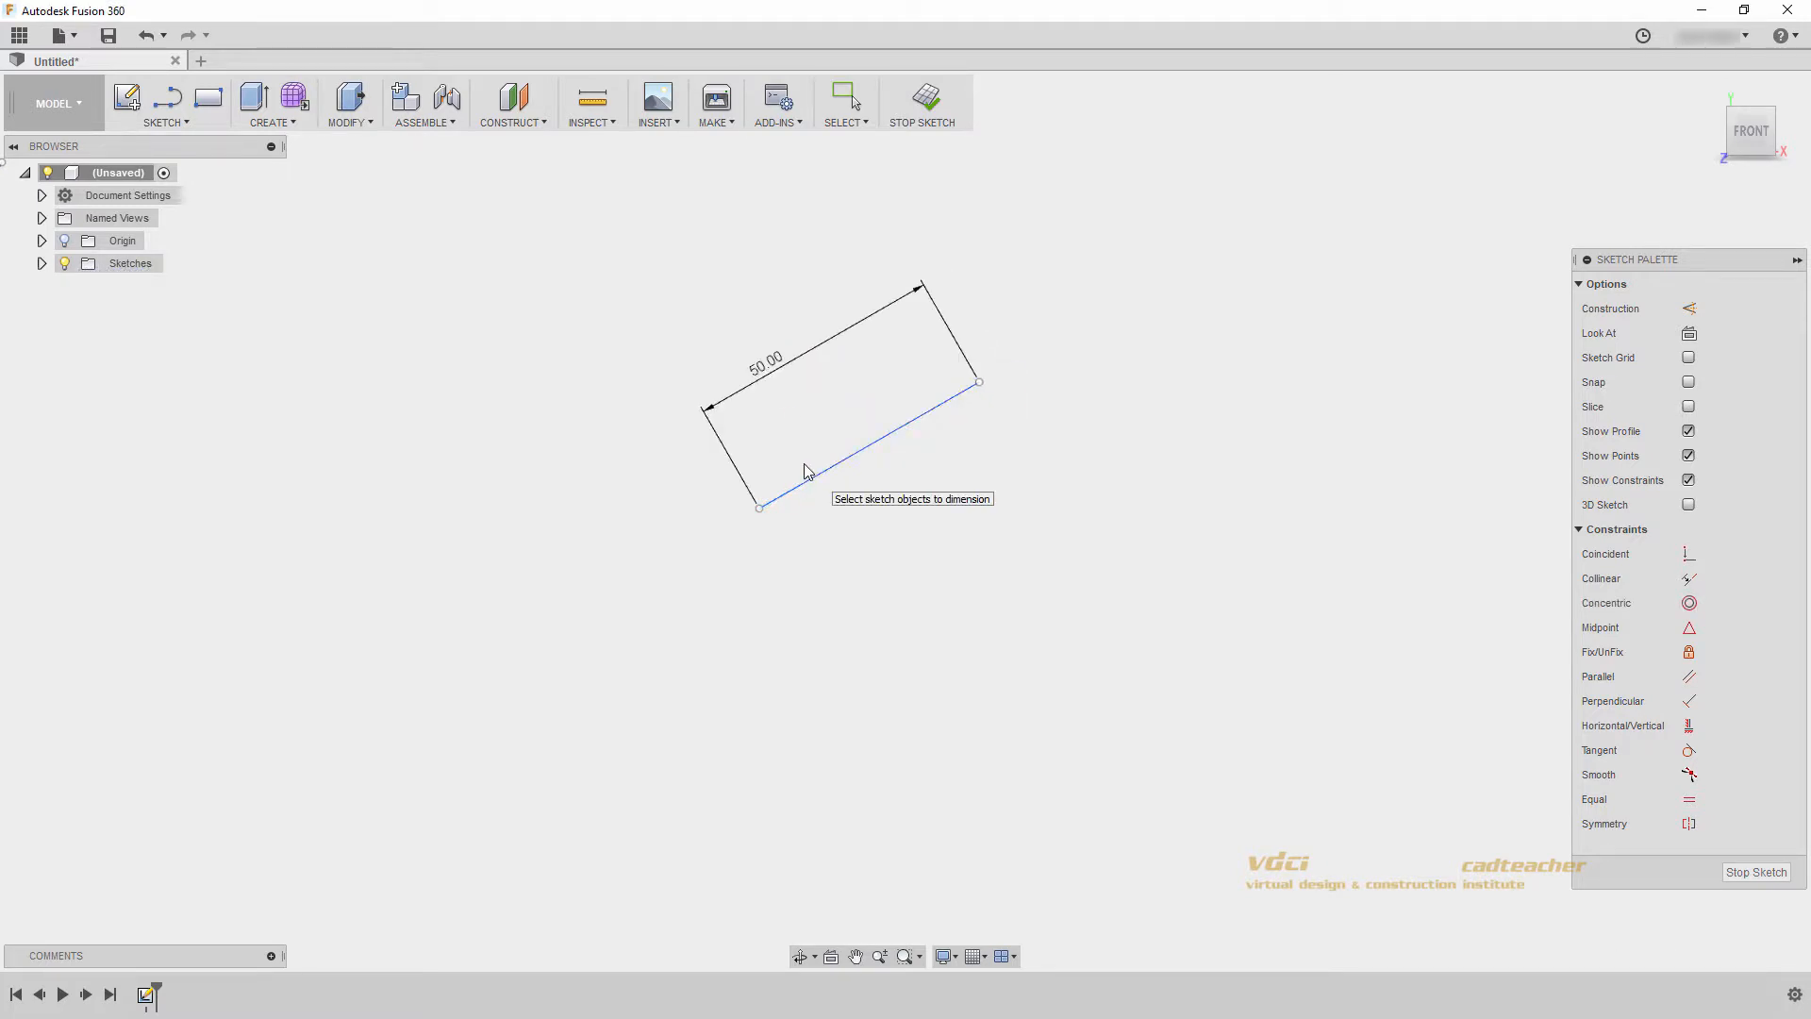
- Sketch a horizontal line about 83 mm long below the diagonal line, then end the Line command
{"action": "key", "text": "l"}
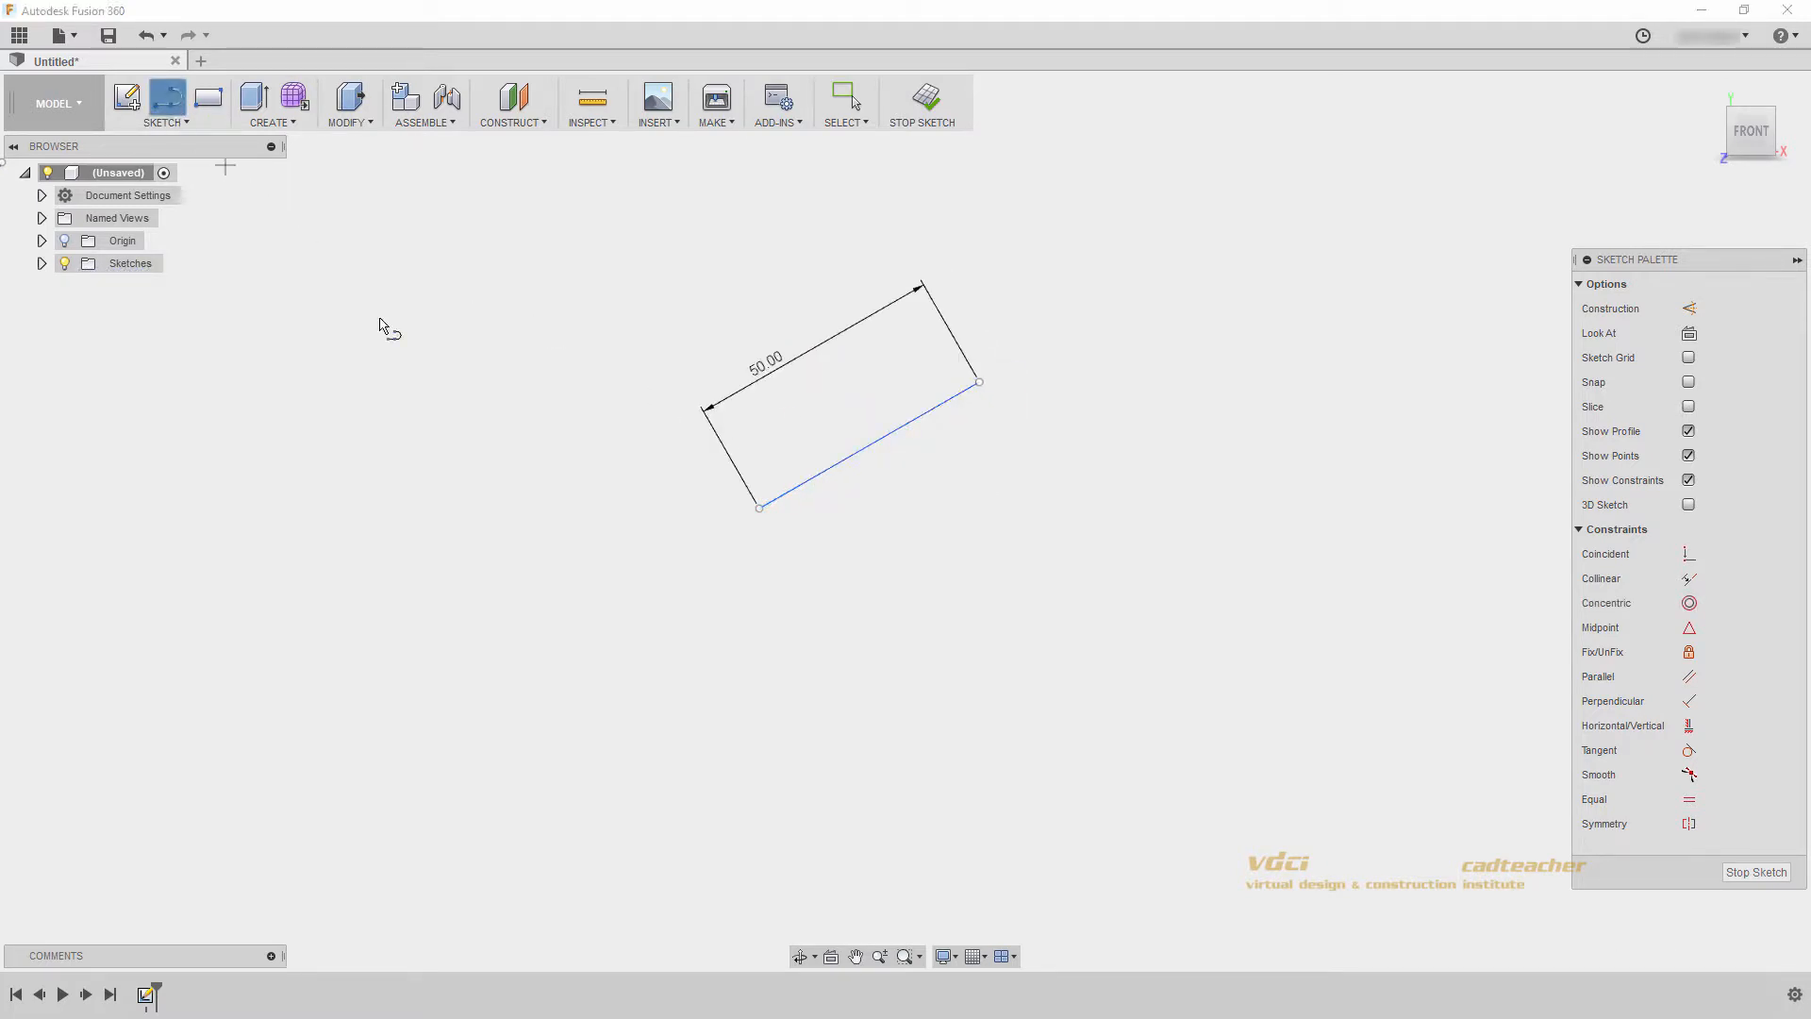
{"action": "left_click", "coordinate": [699, 568]}
{"action": "left_click", "coordinate": [1121, 569]}
{"action": "key", "text": "Escape"}
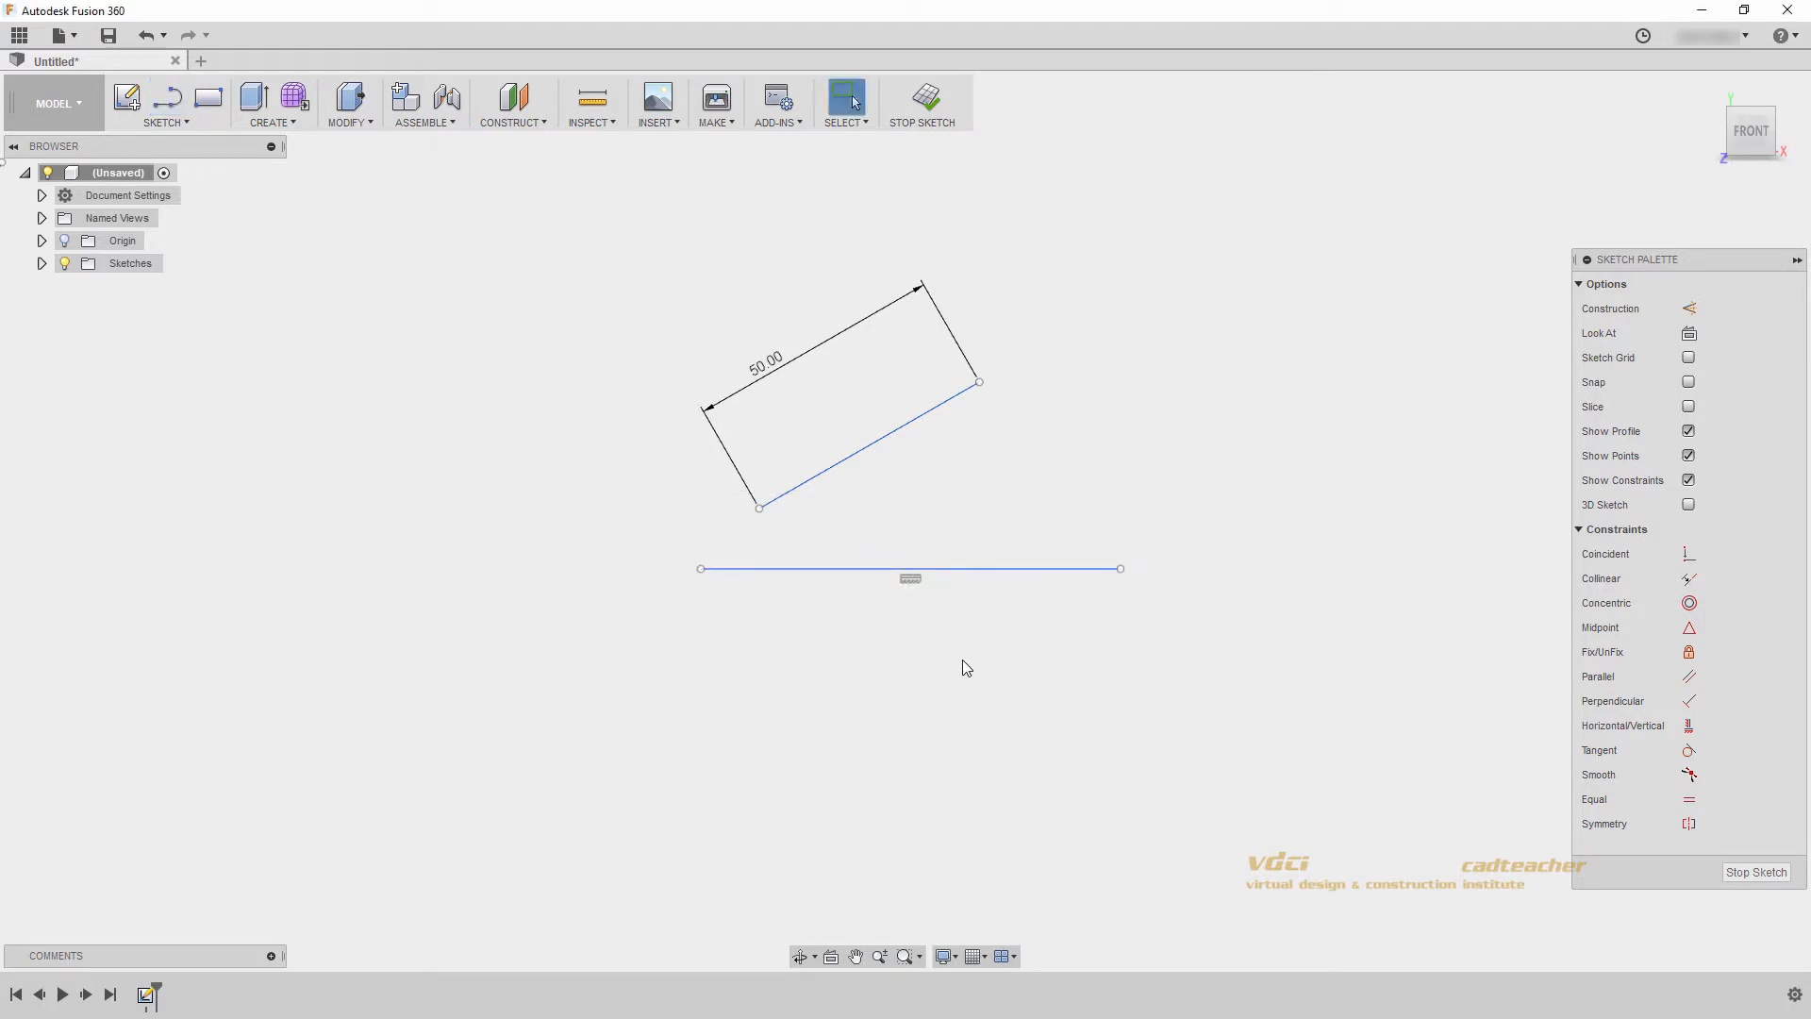
- Add an angular dimension between the horizontal and diagonal lines and set it to 30 degrees
{"action": "key", "text": "d"}
{"action": "left_click", "coordinate": [960, 570]}
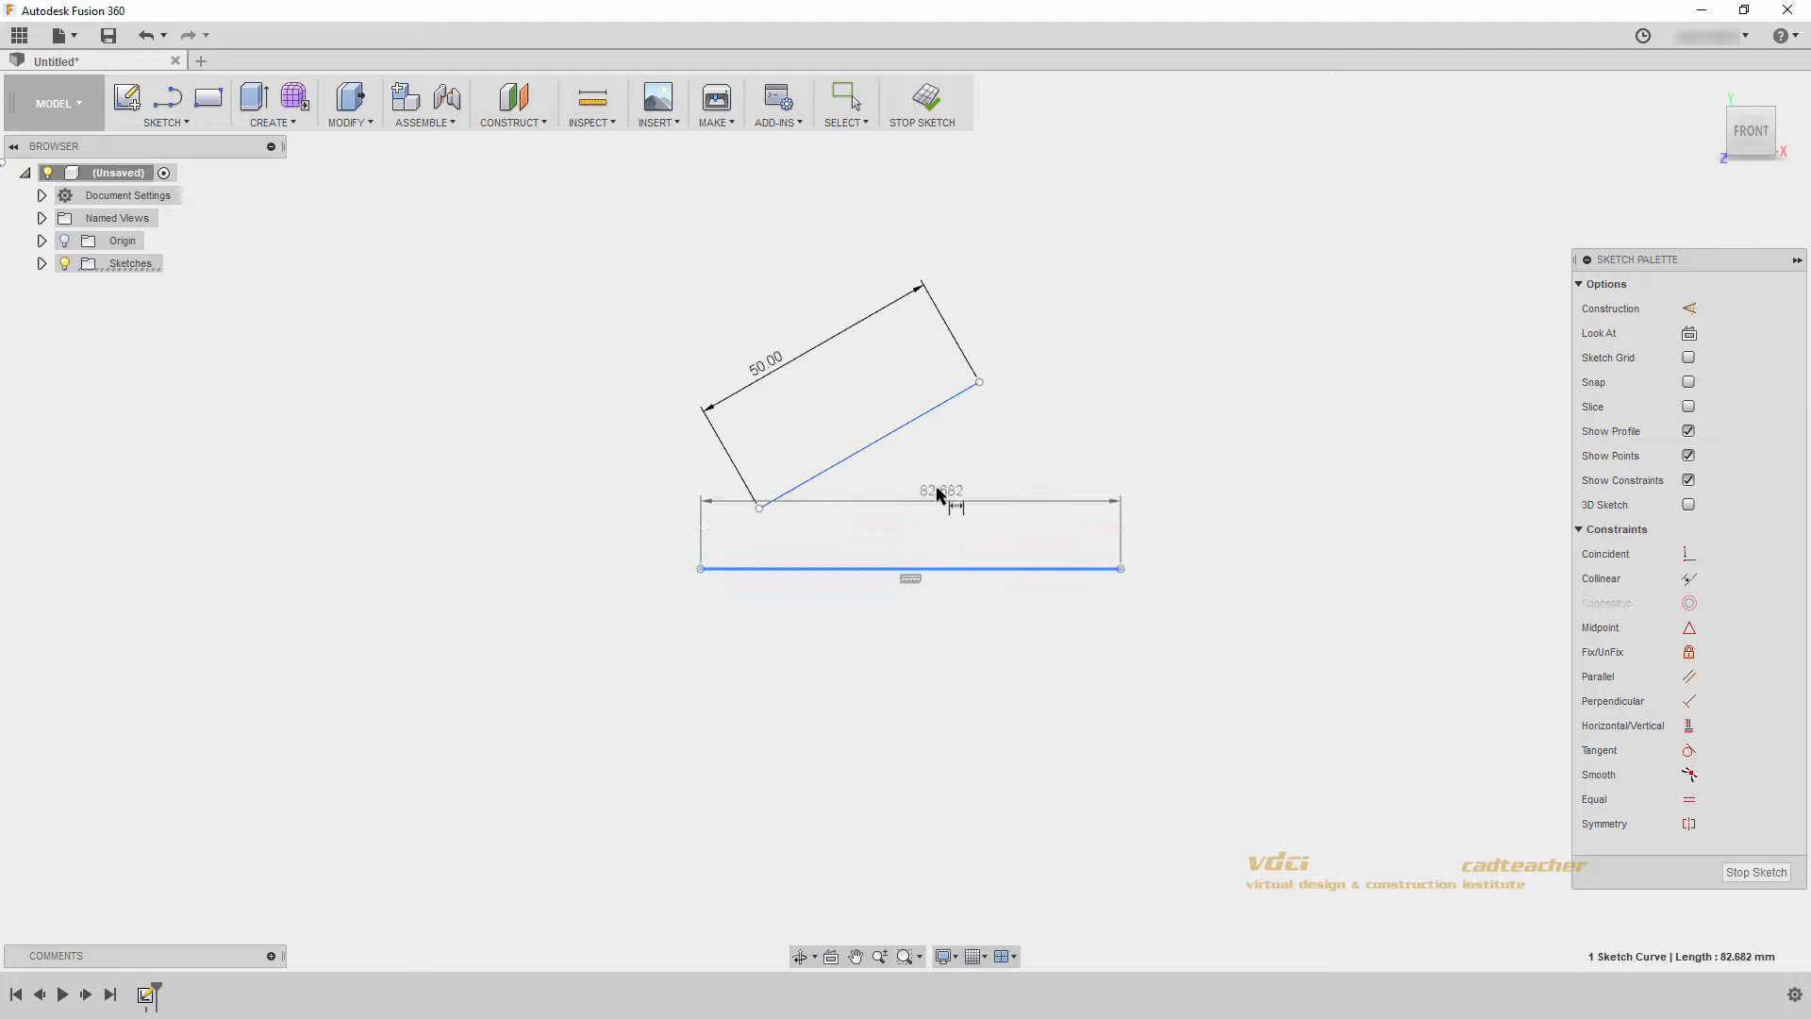
{"action": "left_click", "coordinate": [894, 424]}
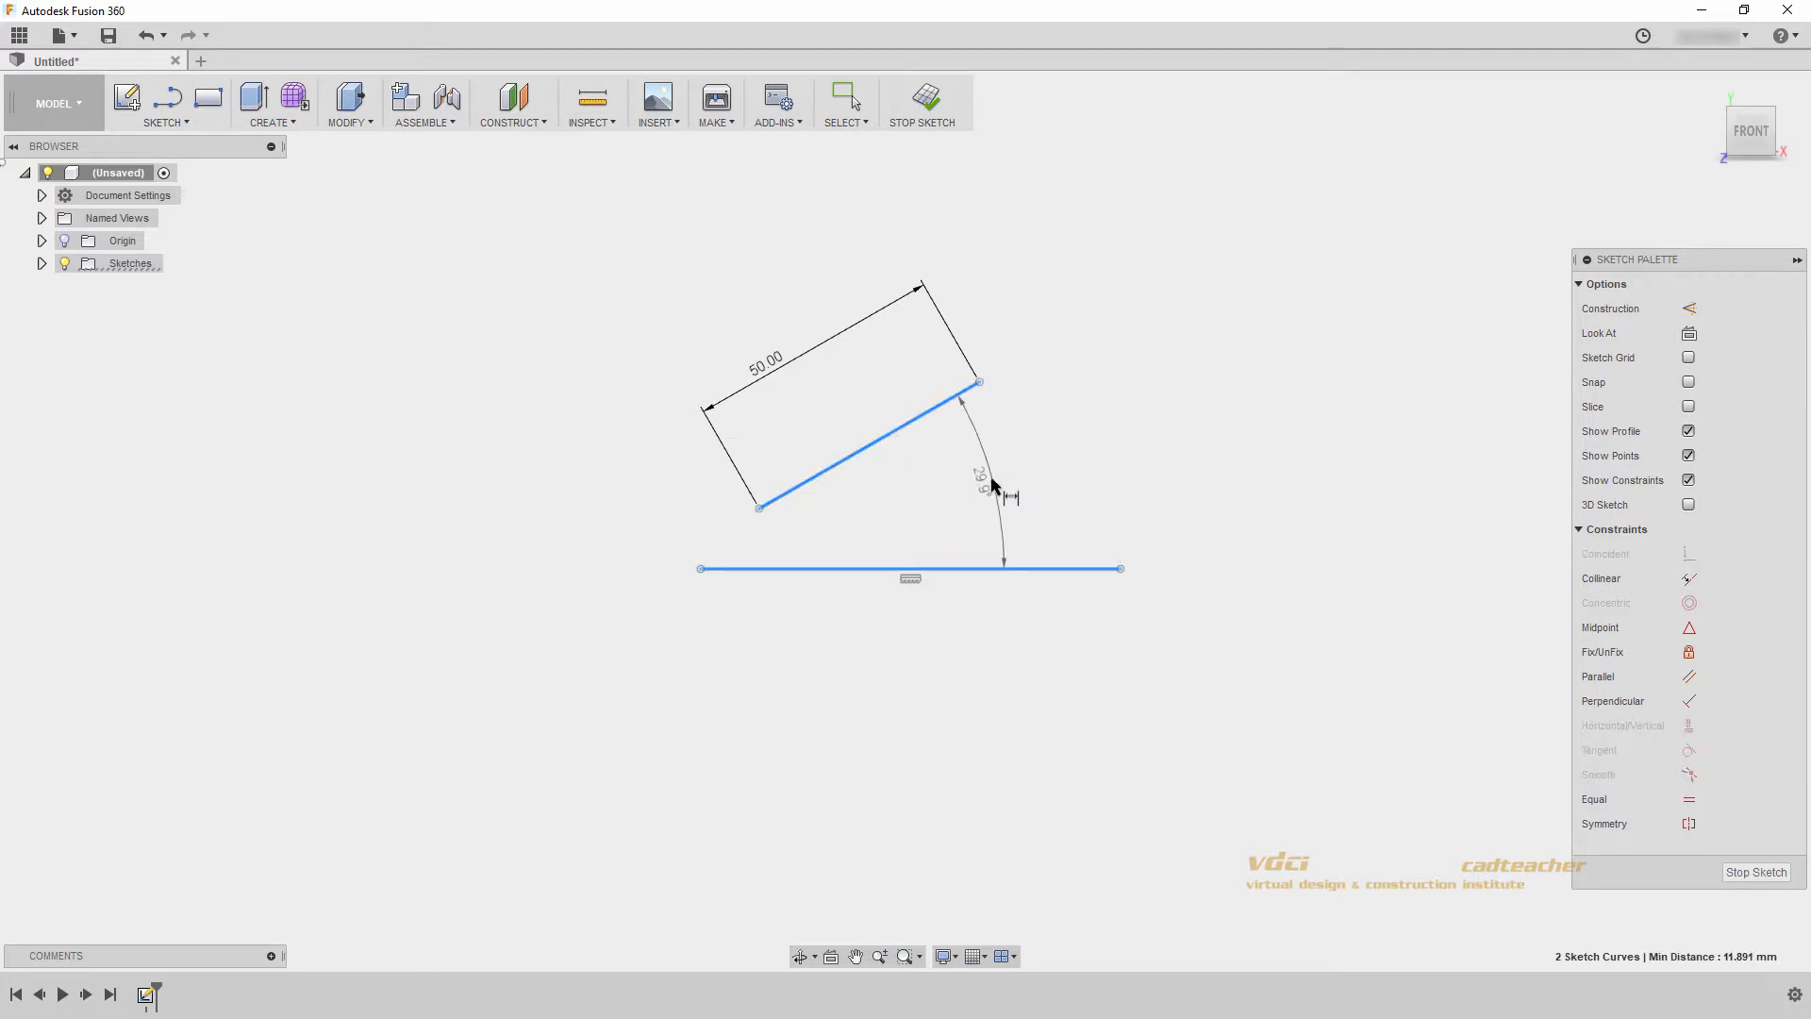
{"action": "left_click", "coordinate": [998, 479]}
{"action": "type", "text": "30"}
{"action": "key", "text": "Return"}
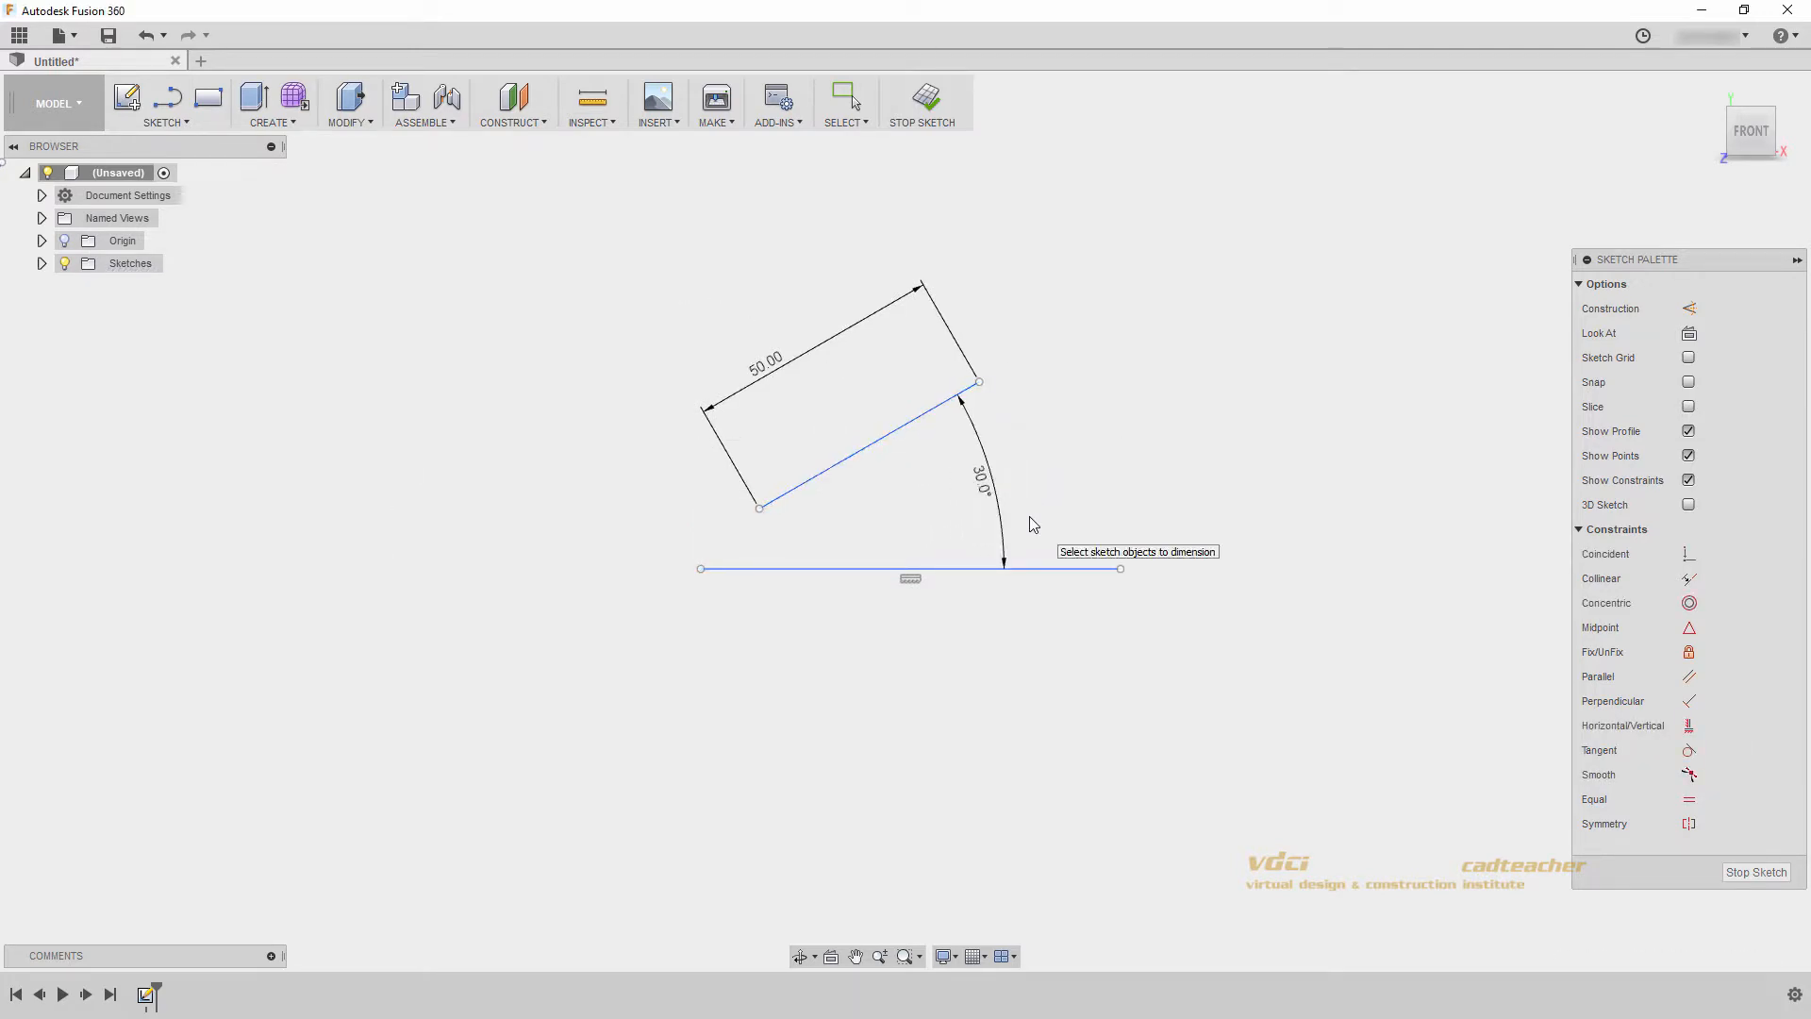
- Sketch a center diameter circle about 30 mm across in the empty area beside the two lines
{"action": "left_click", "coordinate": [186, 124]}
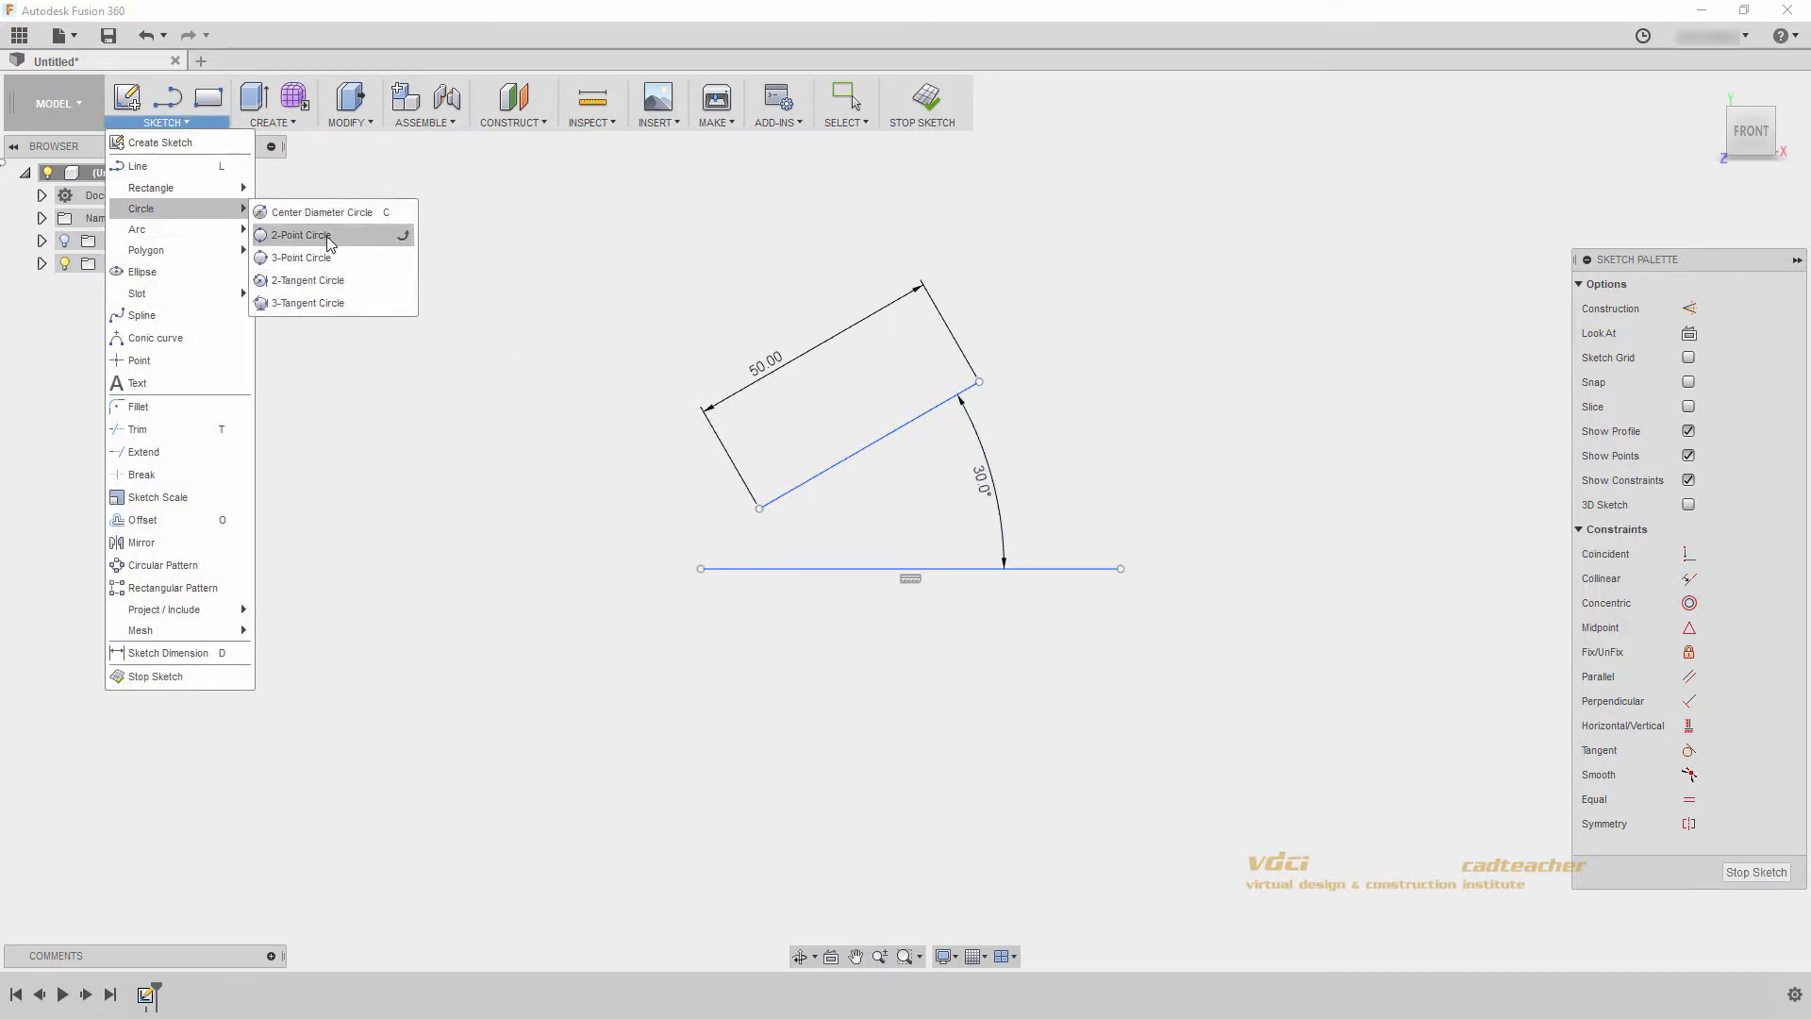
{"action": "left_click", "coordinate": [312, 212]}
{"action": "left_click", "coordinate": [508, 479]}
{"action": "left_click", "coordinate": [515, 404]}
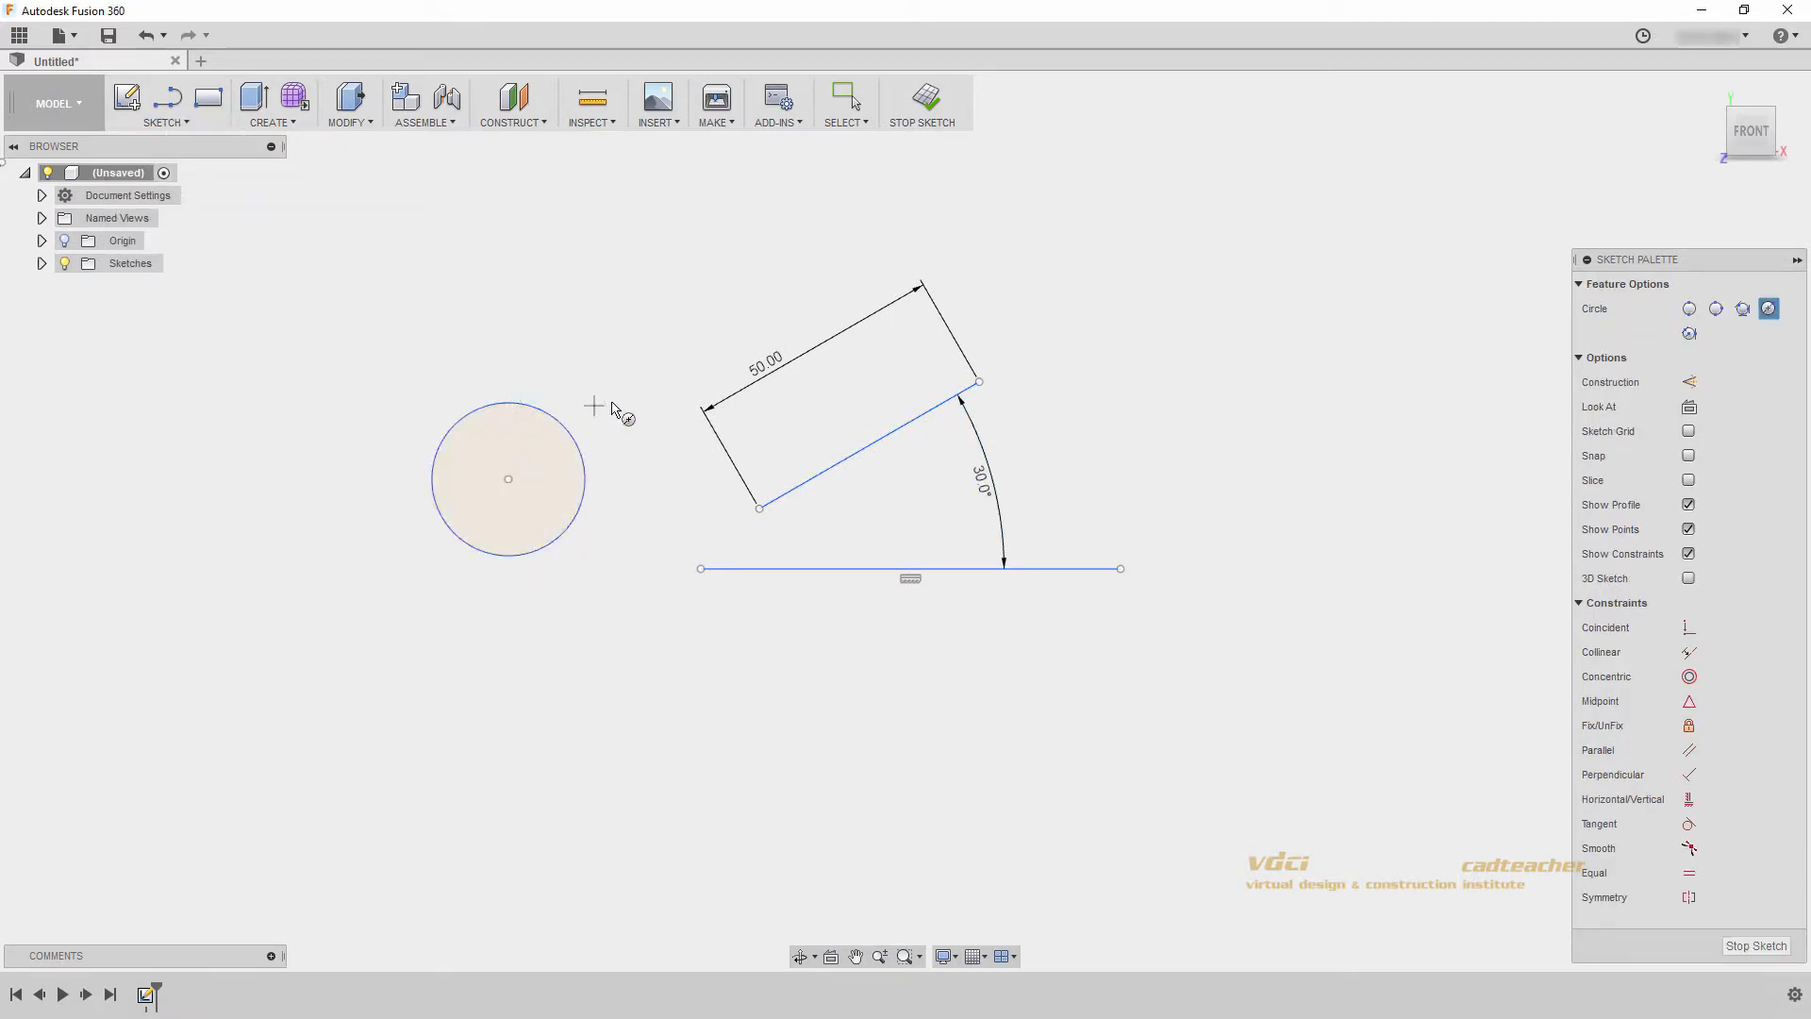
- Dimension the circle's diameter as 25 mm and end the dimension command
{"action": "key", "text": "d"}
{"action": "left_click", "coordinate": [569, 437]}
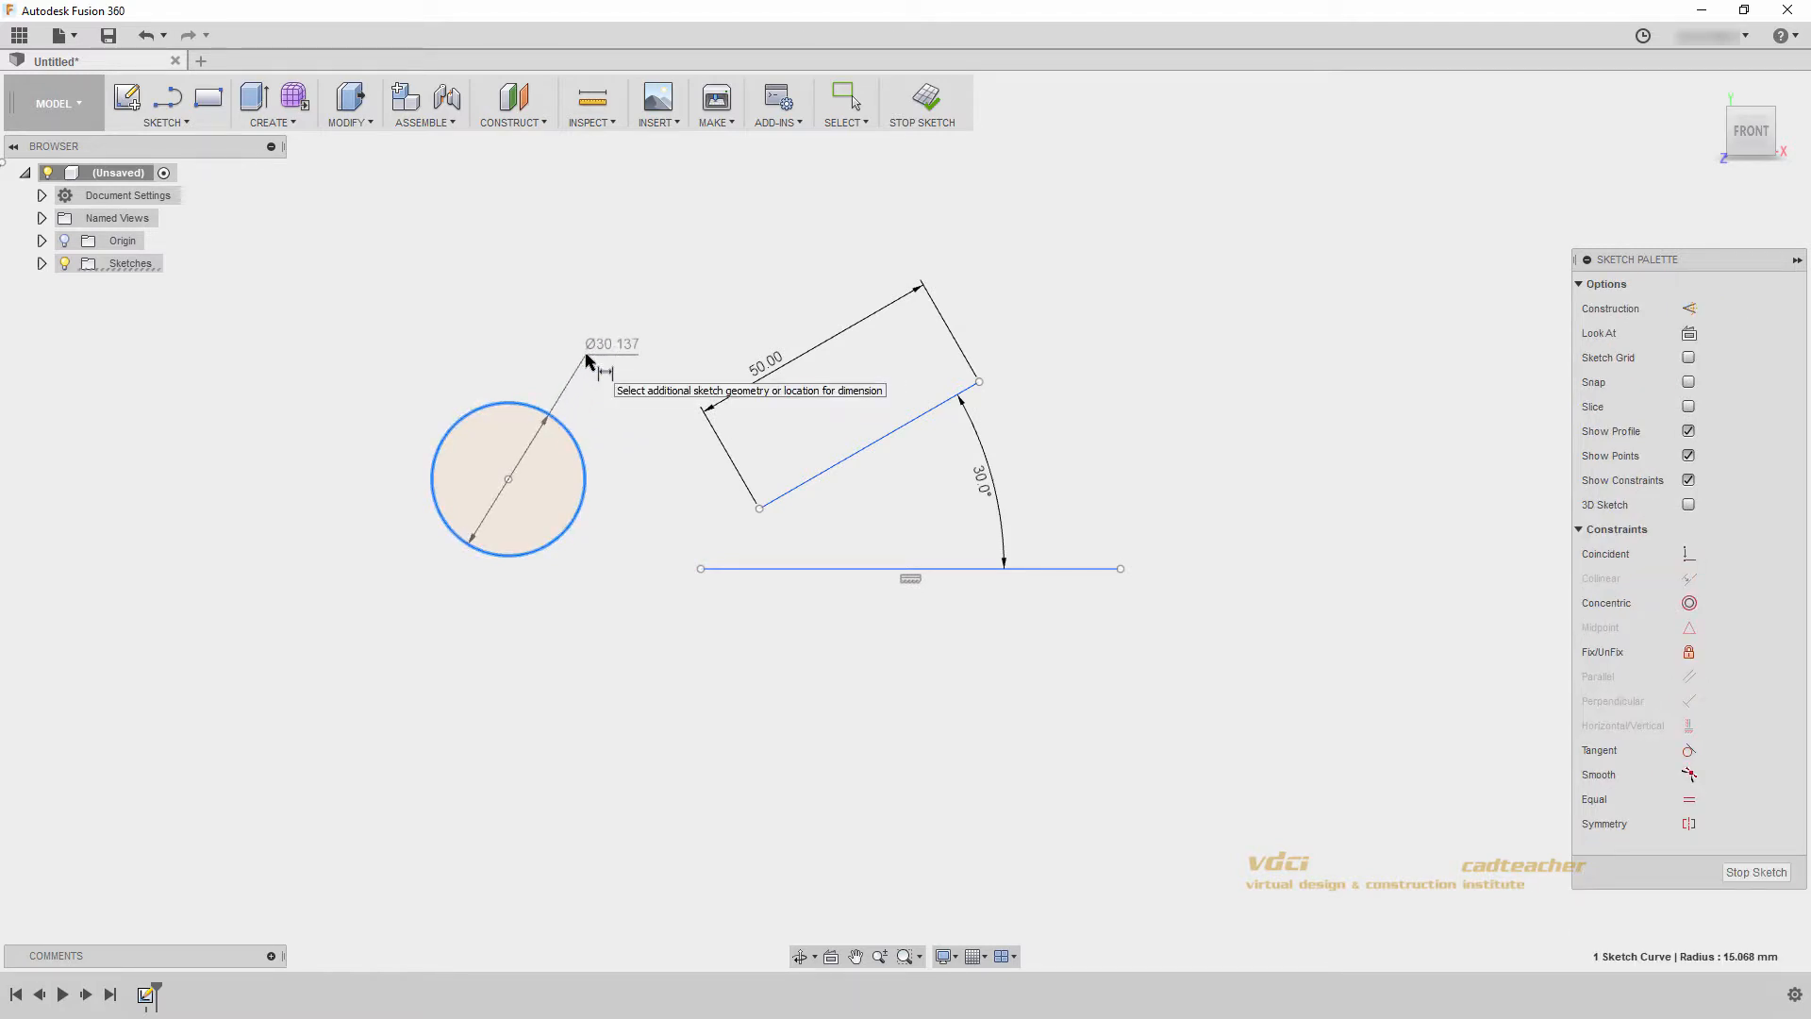
{"action": "left_click", "coordinate": [592, 356]}
{"action": "key", "text": "Escape"}
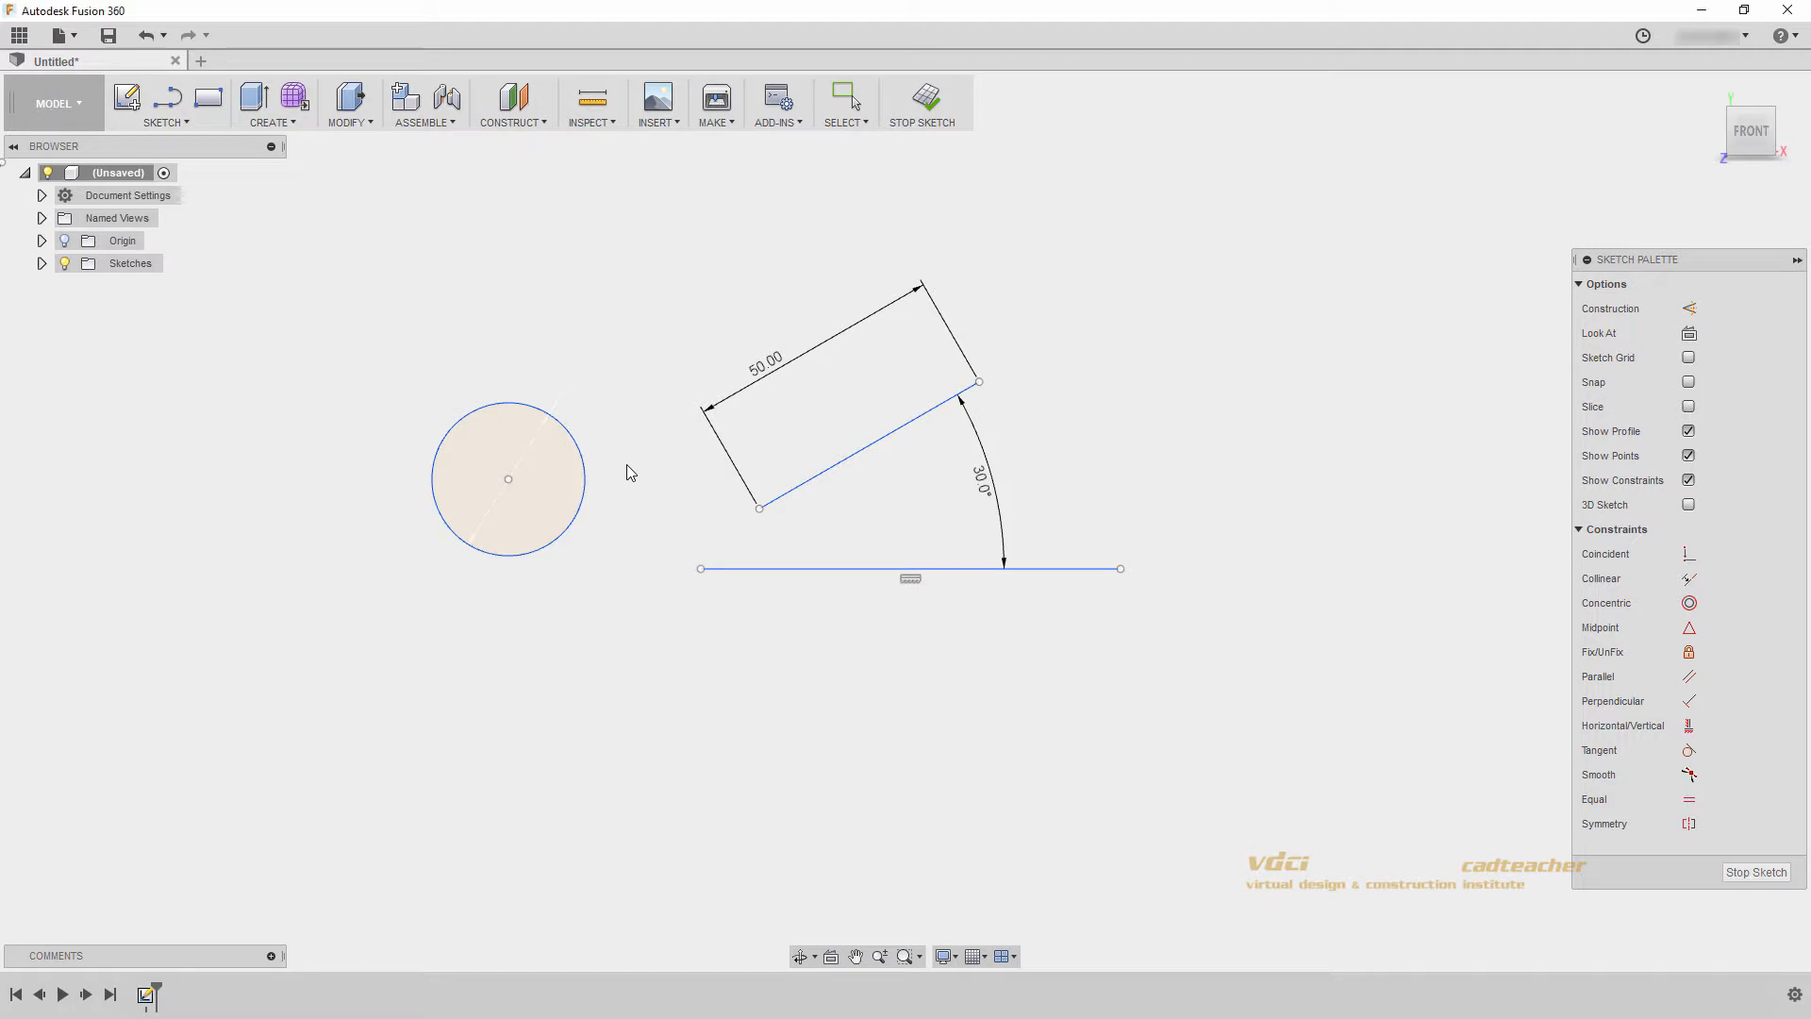
{"action": "key", "text": "Escape"}
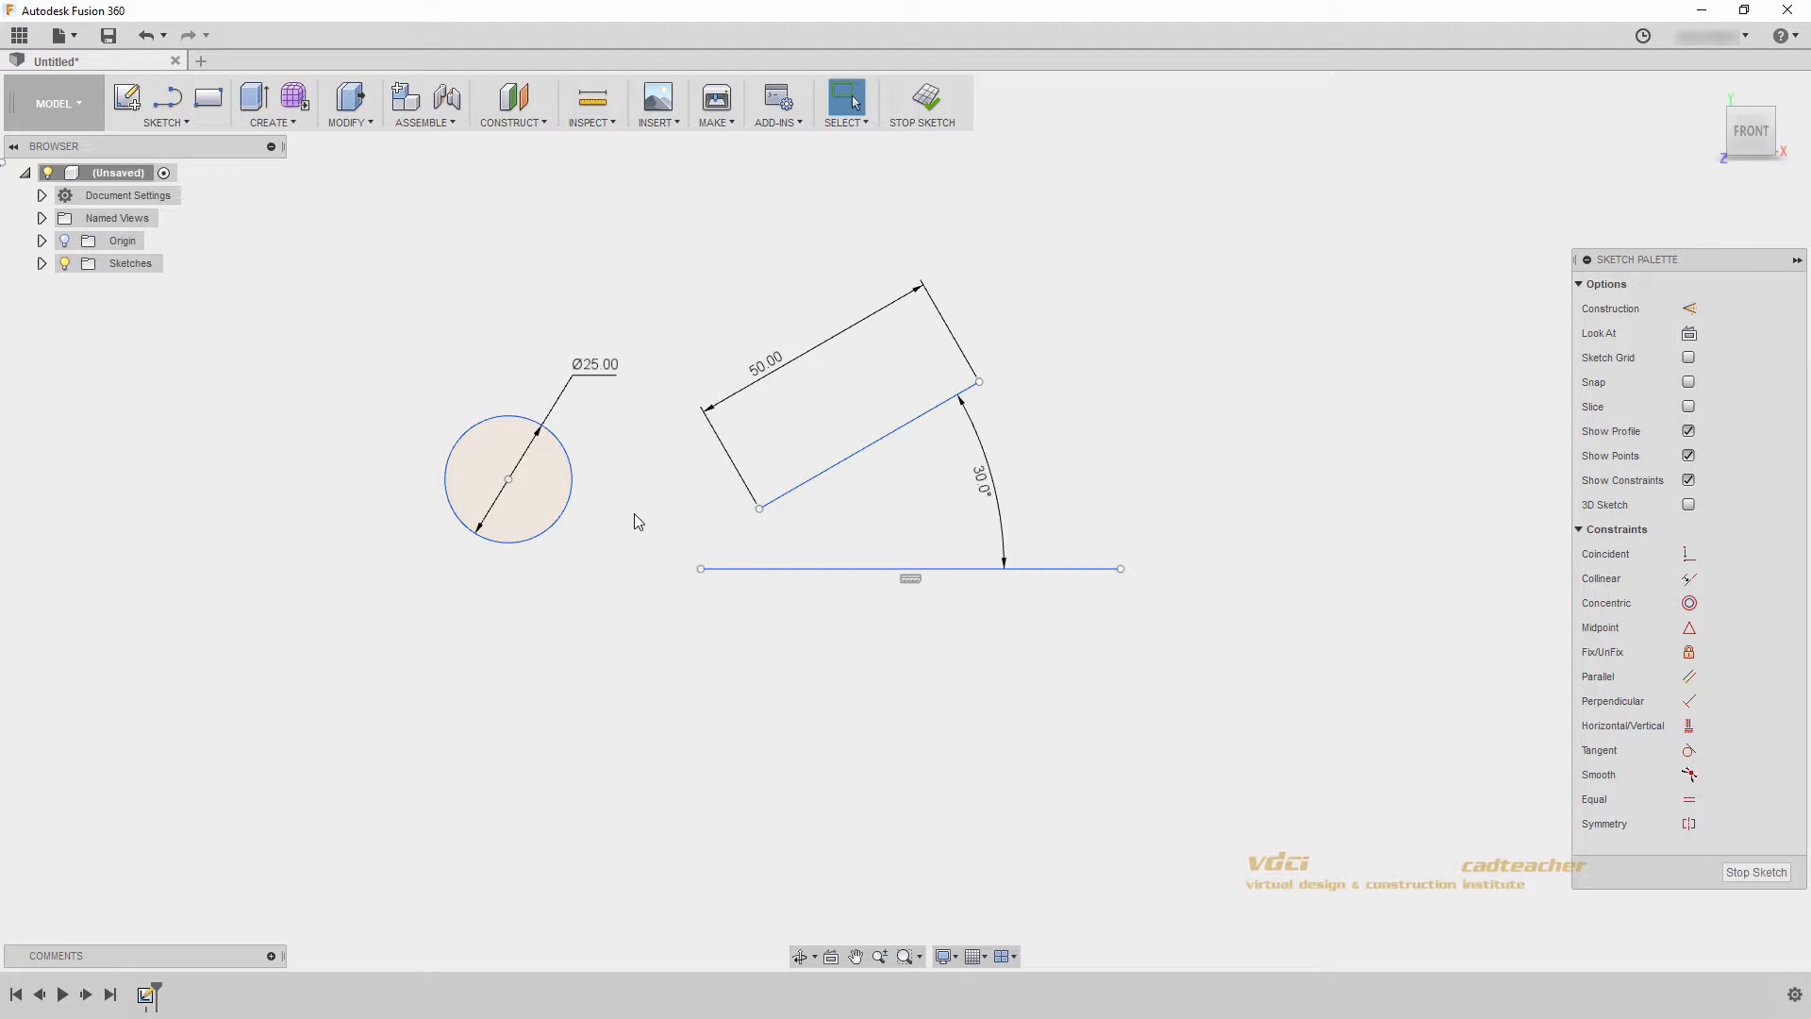
- Sketch a two-point rectangle, wider than it is tall, in the empty area below the circle
{"action": "left_click", "coordinate": [209, 97]}
{"action": "left_click", "coordinate": [426, 857]}
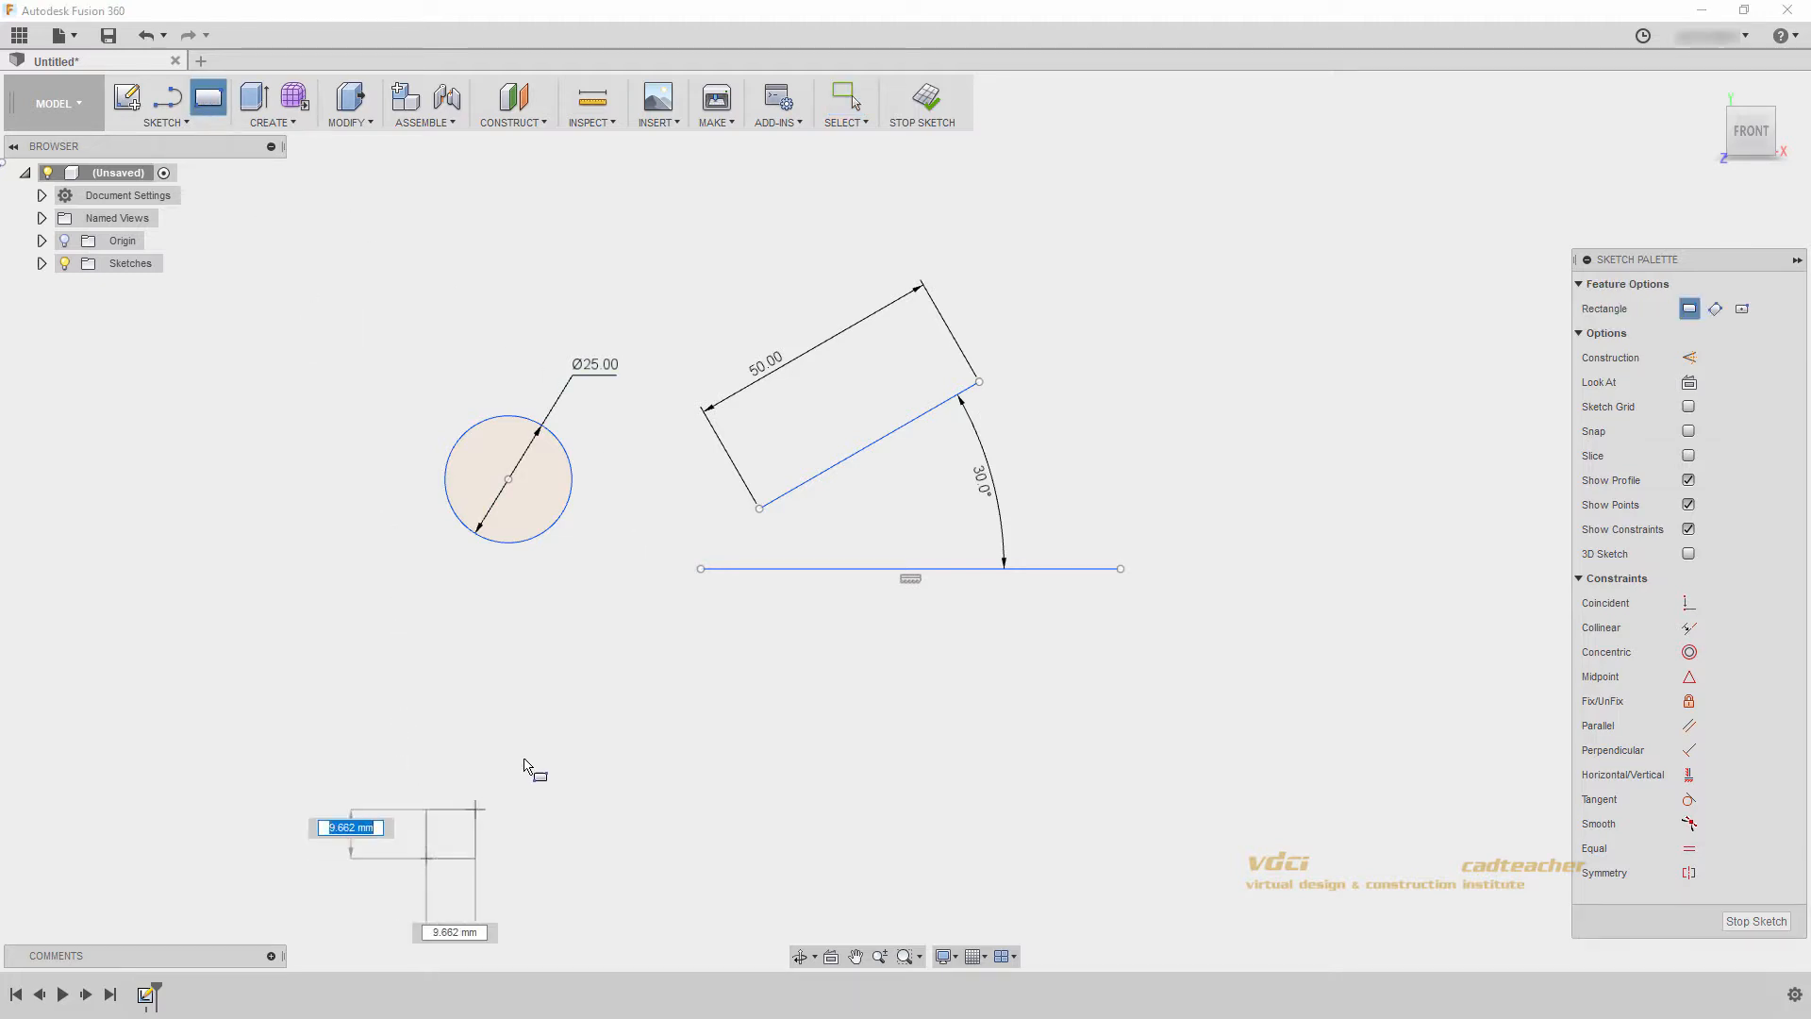
{"action": "left_click", "coordinate": [690, 666]}
{"action": "middle_click_drag", "start_coordinate": [572, 641], "coordinate": [528, 604]}
- Join the horizontal and diagonal lines at both ends with connecting lines to form a closed four-sided profile
{"action": "key", "text": "l"}
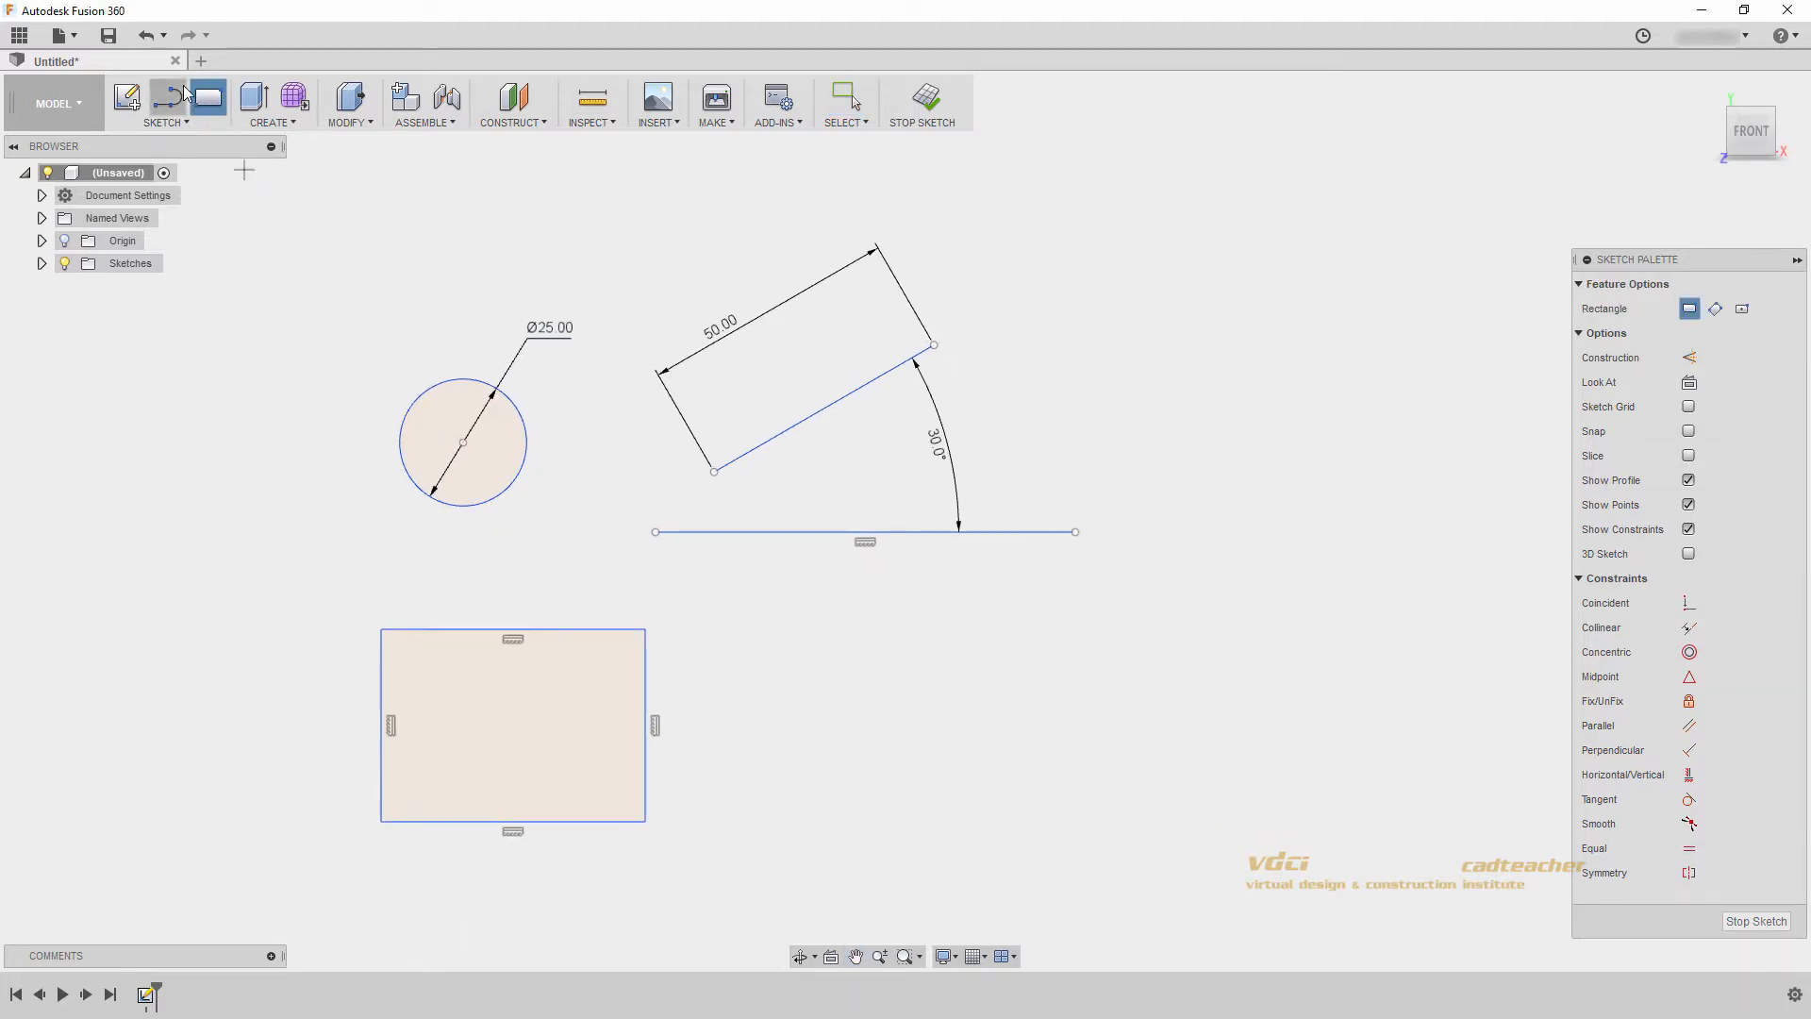
{"action": "left_click", "coordinate": [655, 531]}
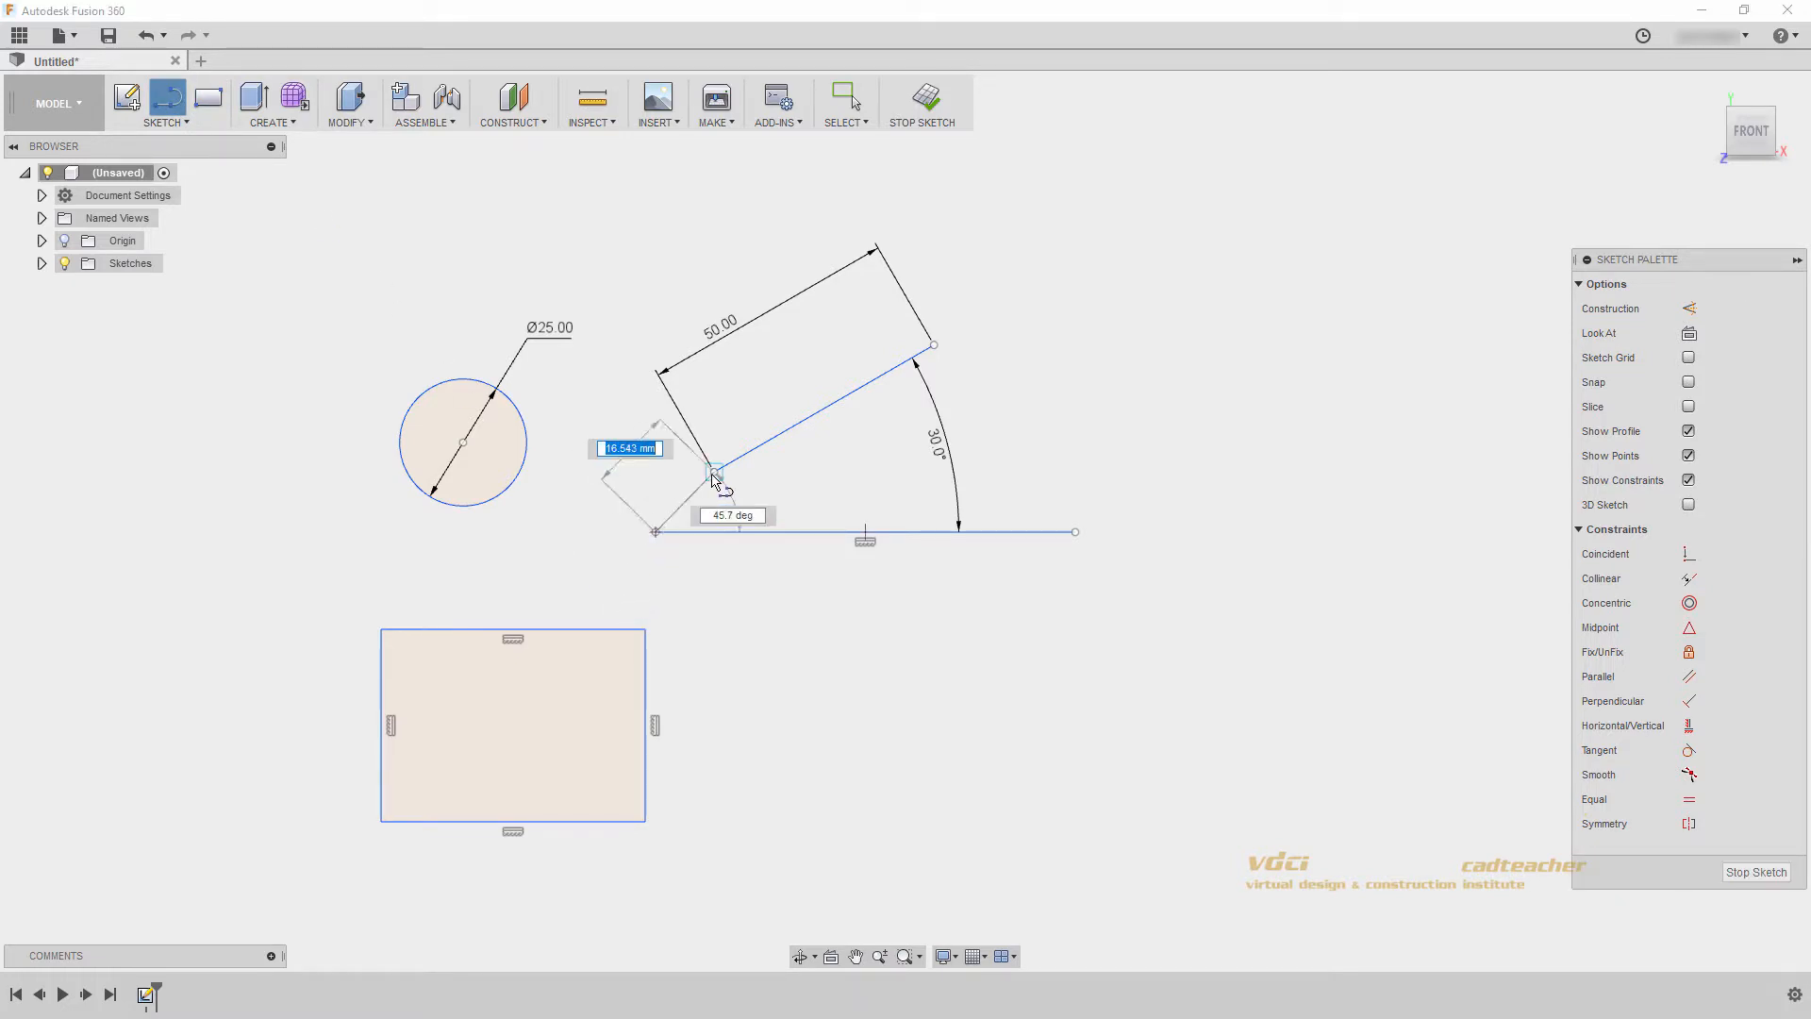
{"action": "left_click", "coordinate": [714, 470]}
{"action": "left_click", "coordinate": [934, 345]}
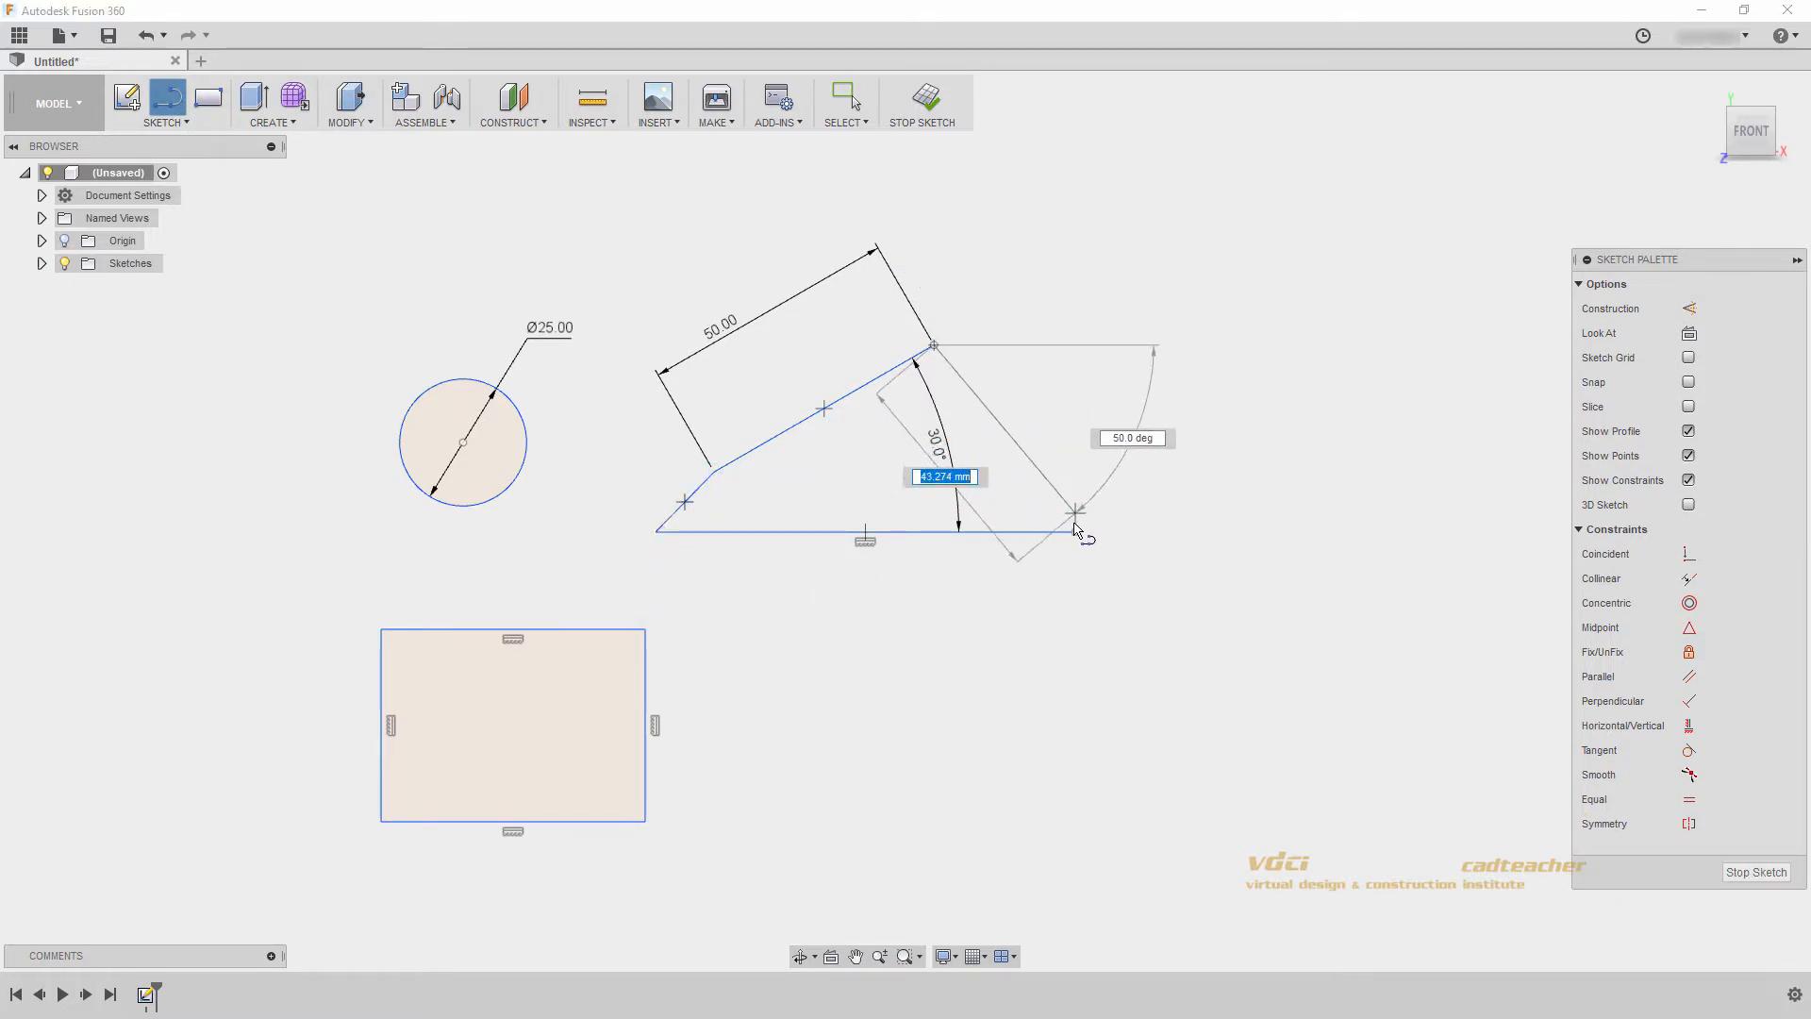
{"action": "left_click", "coordinate": [1075, 531]}
{"action": "key", "text": "Escape"}
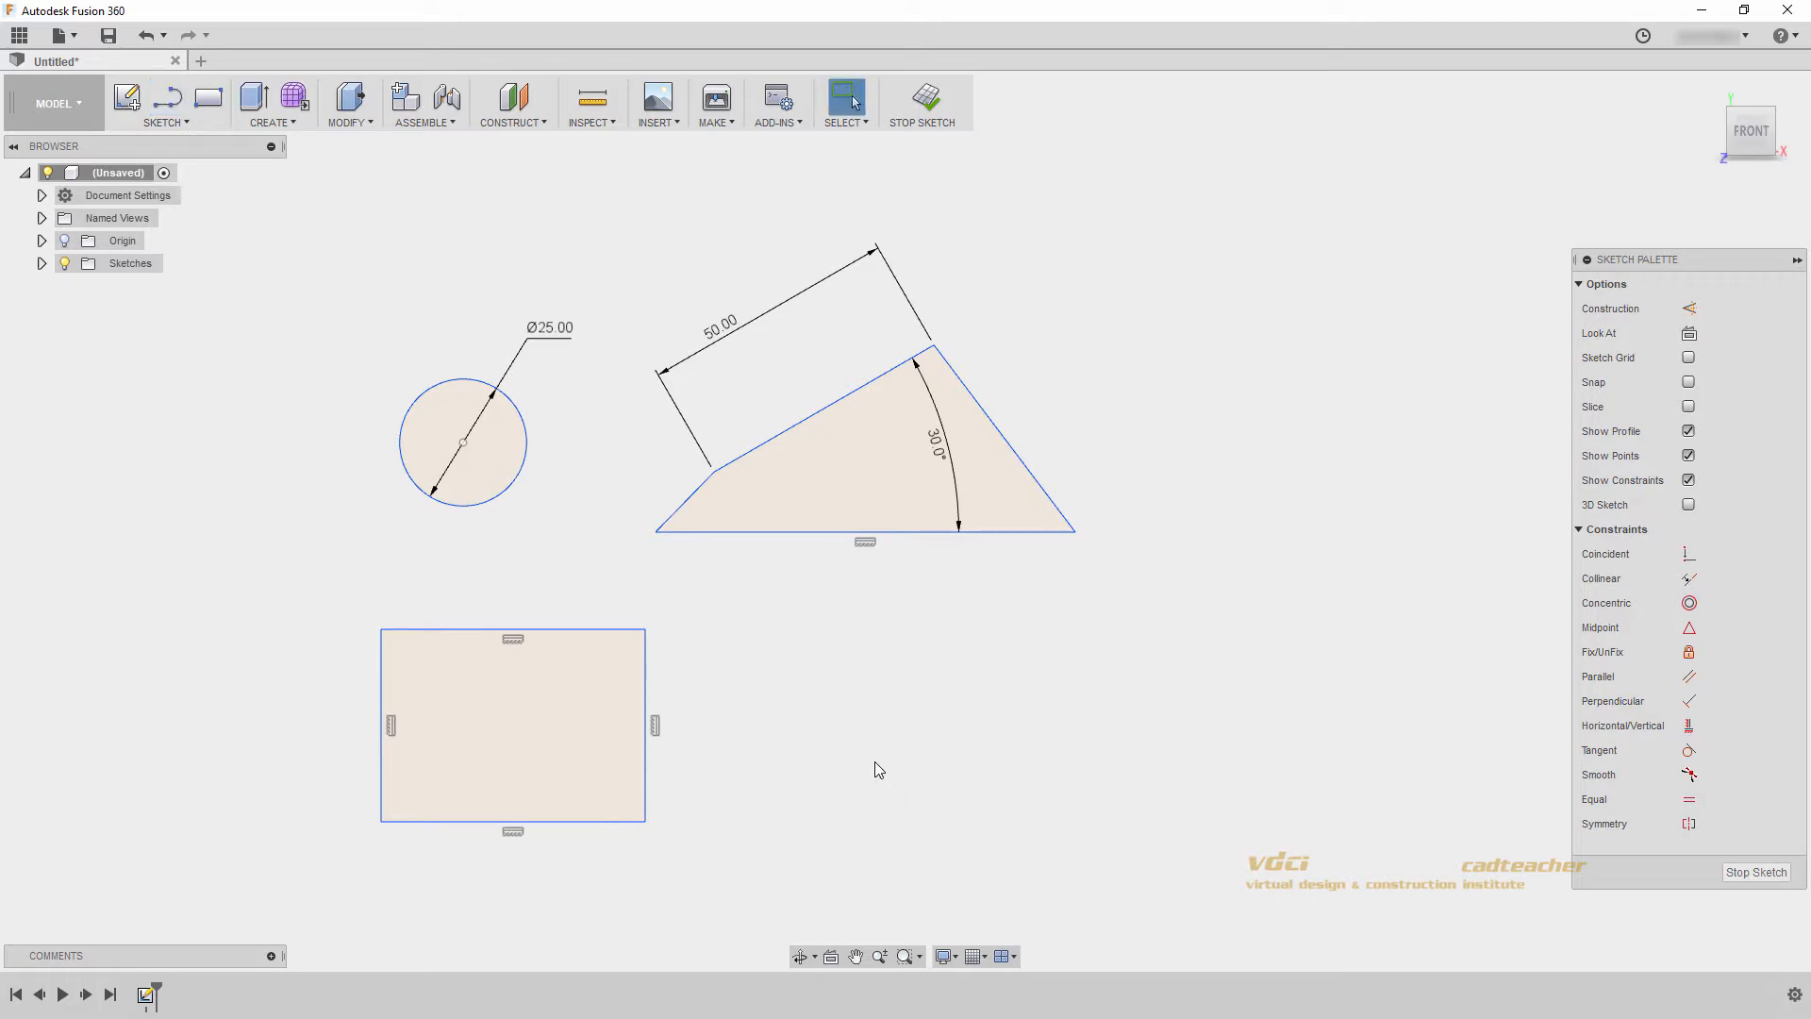
- Turn Show Profile off and on again, and try the Sketch Grid, Snap and Slice options
{"action": "left_click", "coordinate": [1690, 433]}
{"action": "left_click", "coordinate": [1690, 433]}
{"action": "left_click", "coordinate": [1688, 359]}
{"action": "left_click", "coordinate": [1688, 383]}
{"action": "left_click", "coordinate": [1688, 406]}
- Sketch a single diagonal line beside the four-sided profile, rising away from it, and end the Line command
{"action": "left_click", "coordinate": [167, 97]}
{"action": "left_click", "coordinate": [1045, 653]}
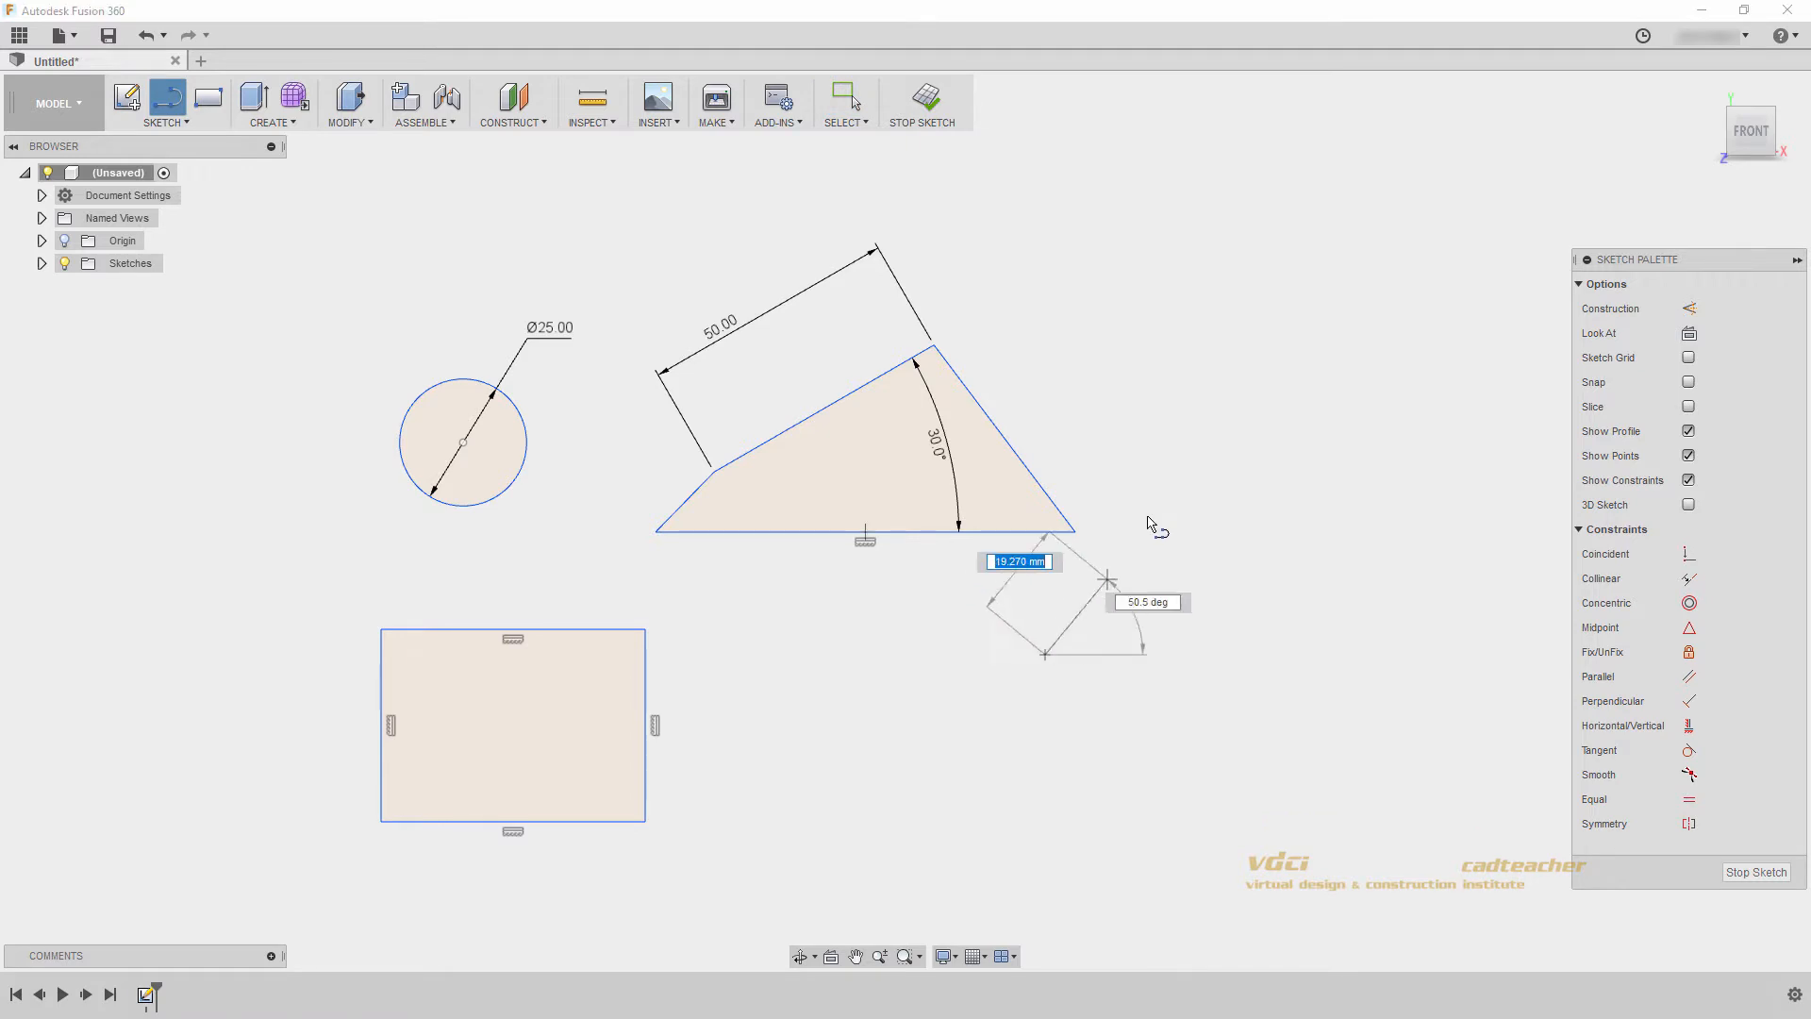
{"action": "left_click", "coordinate": [1266, 378]}
{"action": "key", "text": "Escape"}
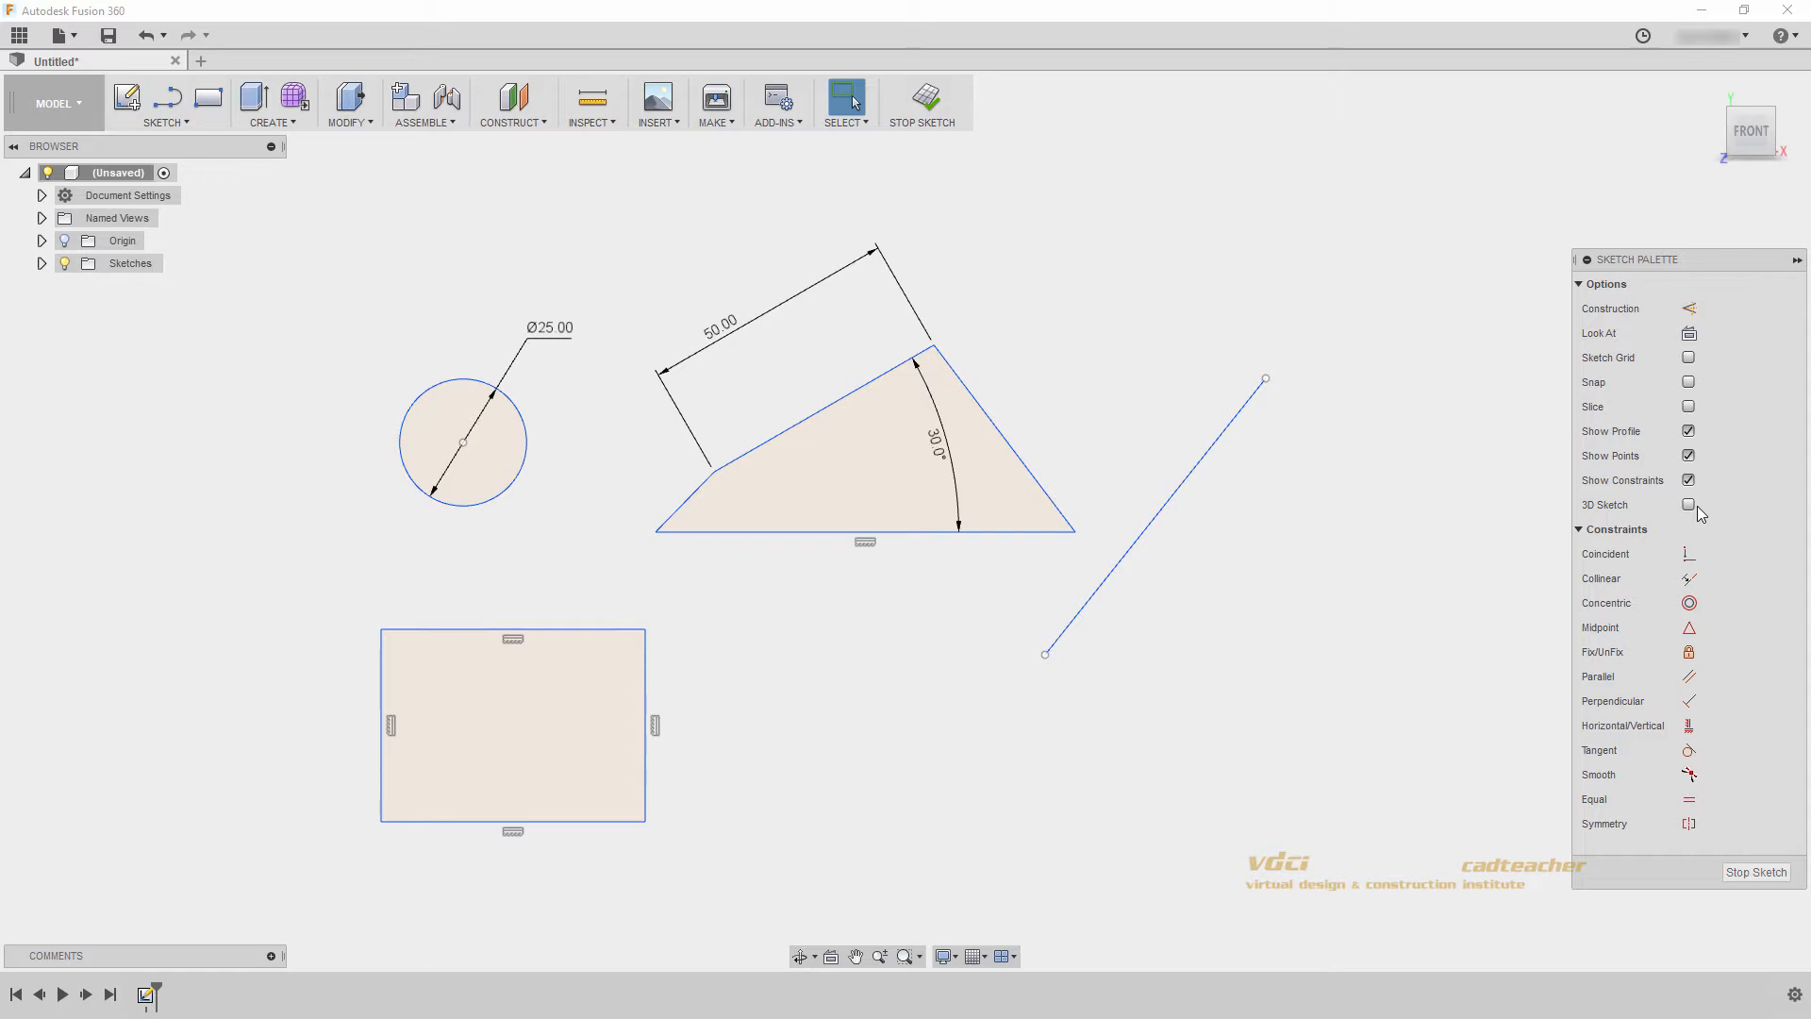
- Sketch a single horizontal line about 86 mm long in an empty area away from the existing geometry
{"action": "middle_click_drag", "start_coordinate": [1395, 425], "coordinate": [358, 521]}
{"action": "middle_click_drag", "start_coordinate": [891, 570], "coordinate": [491, 534]}
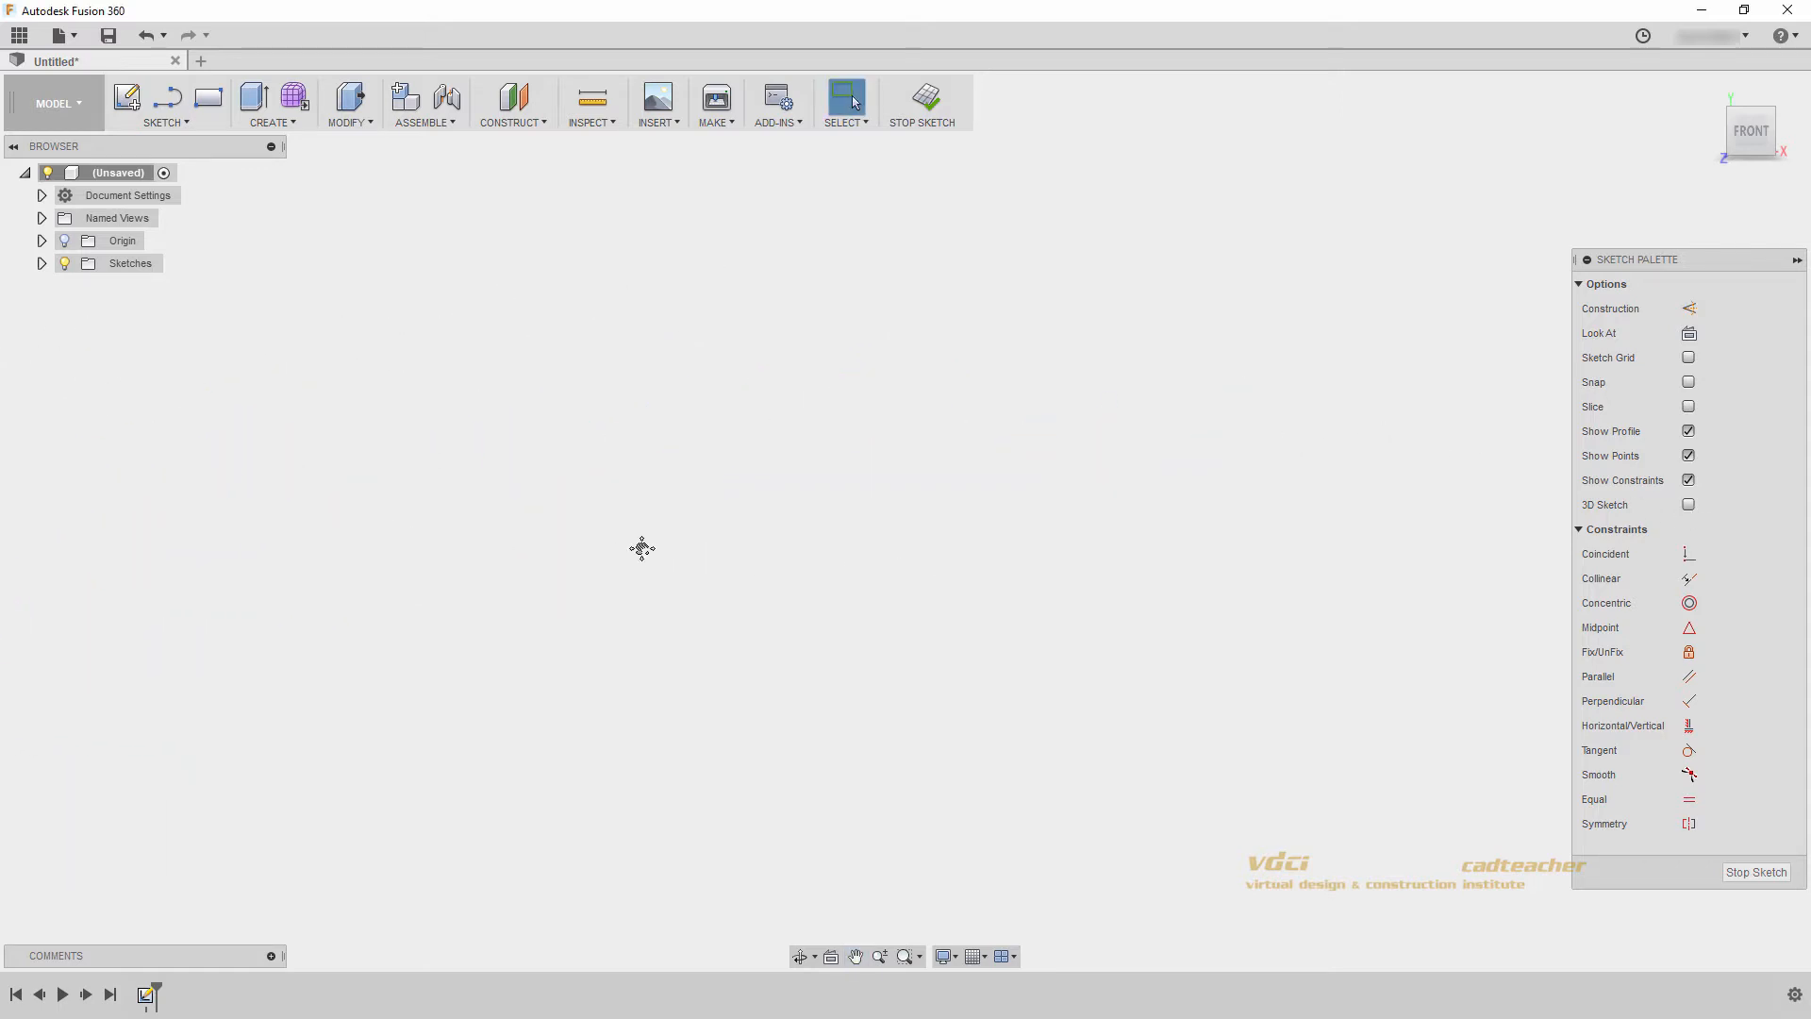
{"action": "middle_click_drag", "start_coordinate": [641, 548], "coordinate": [598, 535]}
{"action": "left_click", "coordinate": [167, 97]}
{"action": "left_click", "coordinate": [618, 501]}
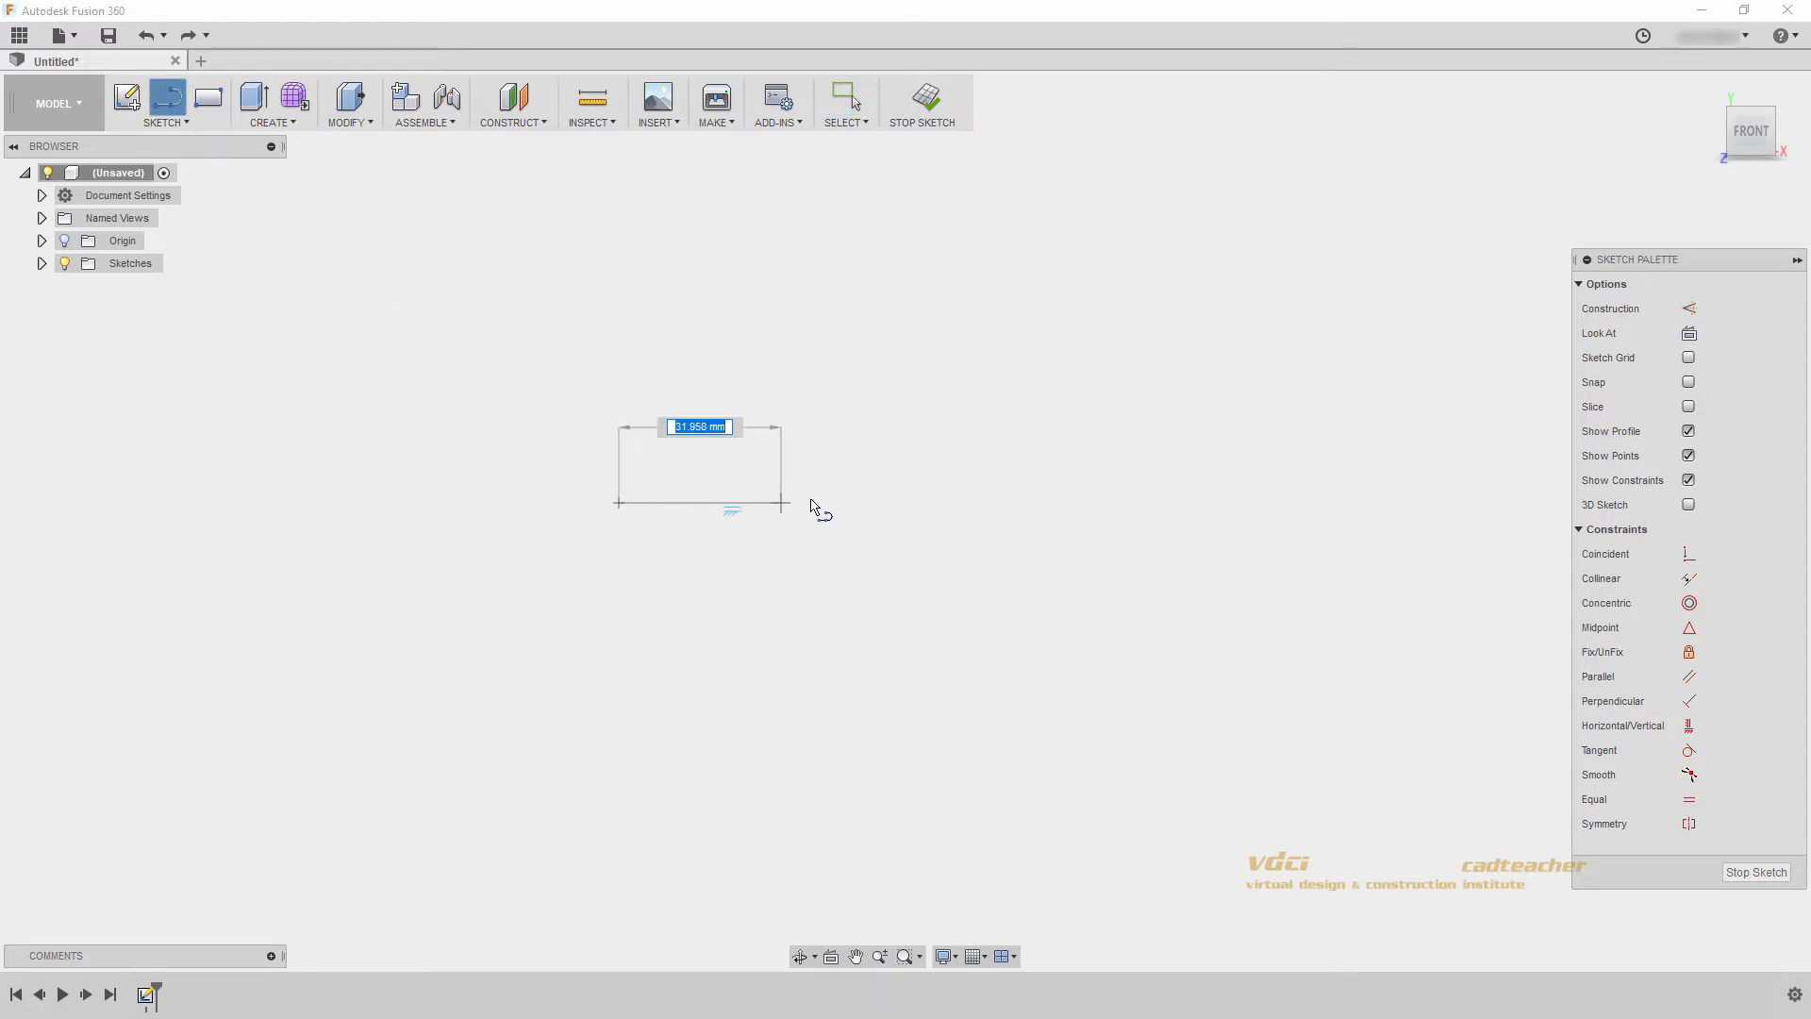
{"action": "left_click", "coordinate": [1053, 503]}
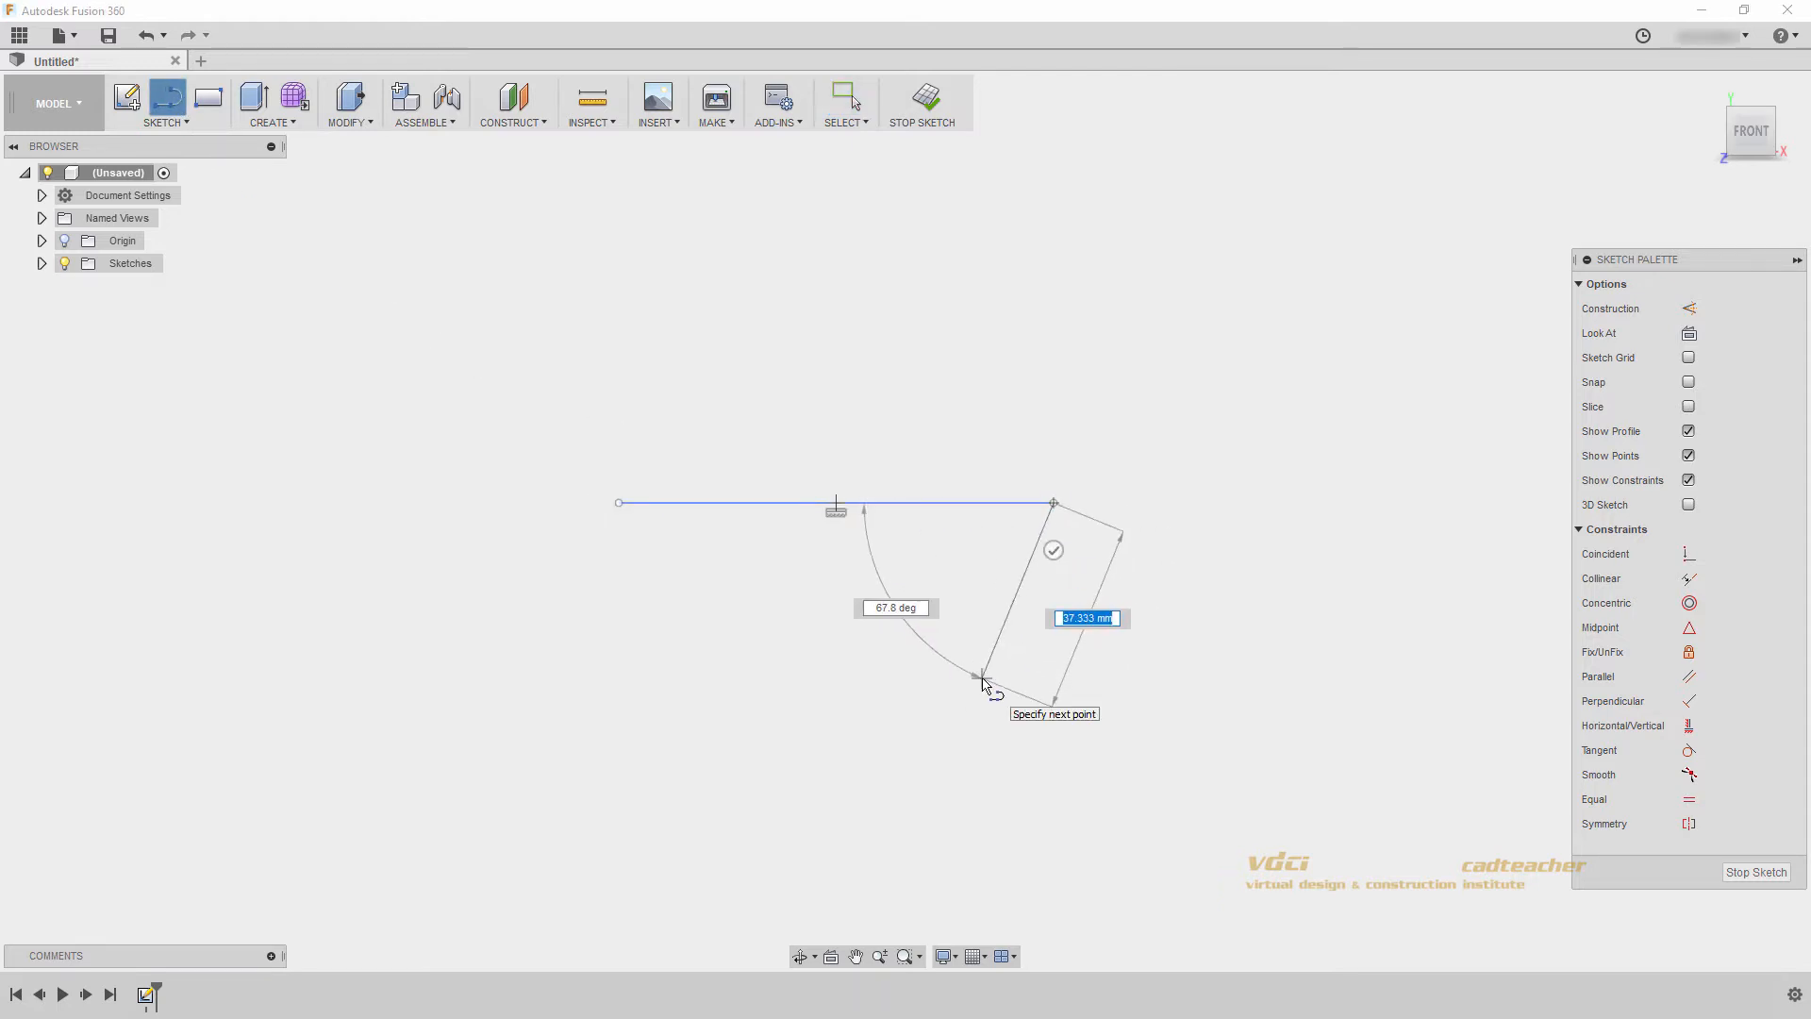
{"action": "key", "text": "Escape"}
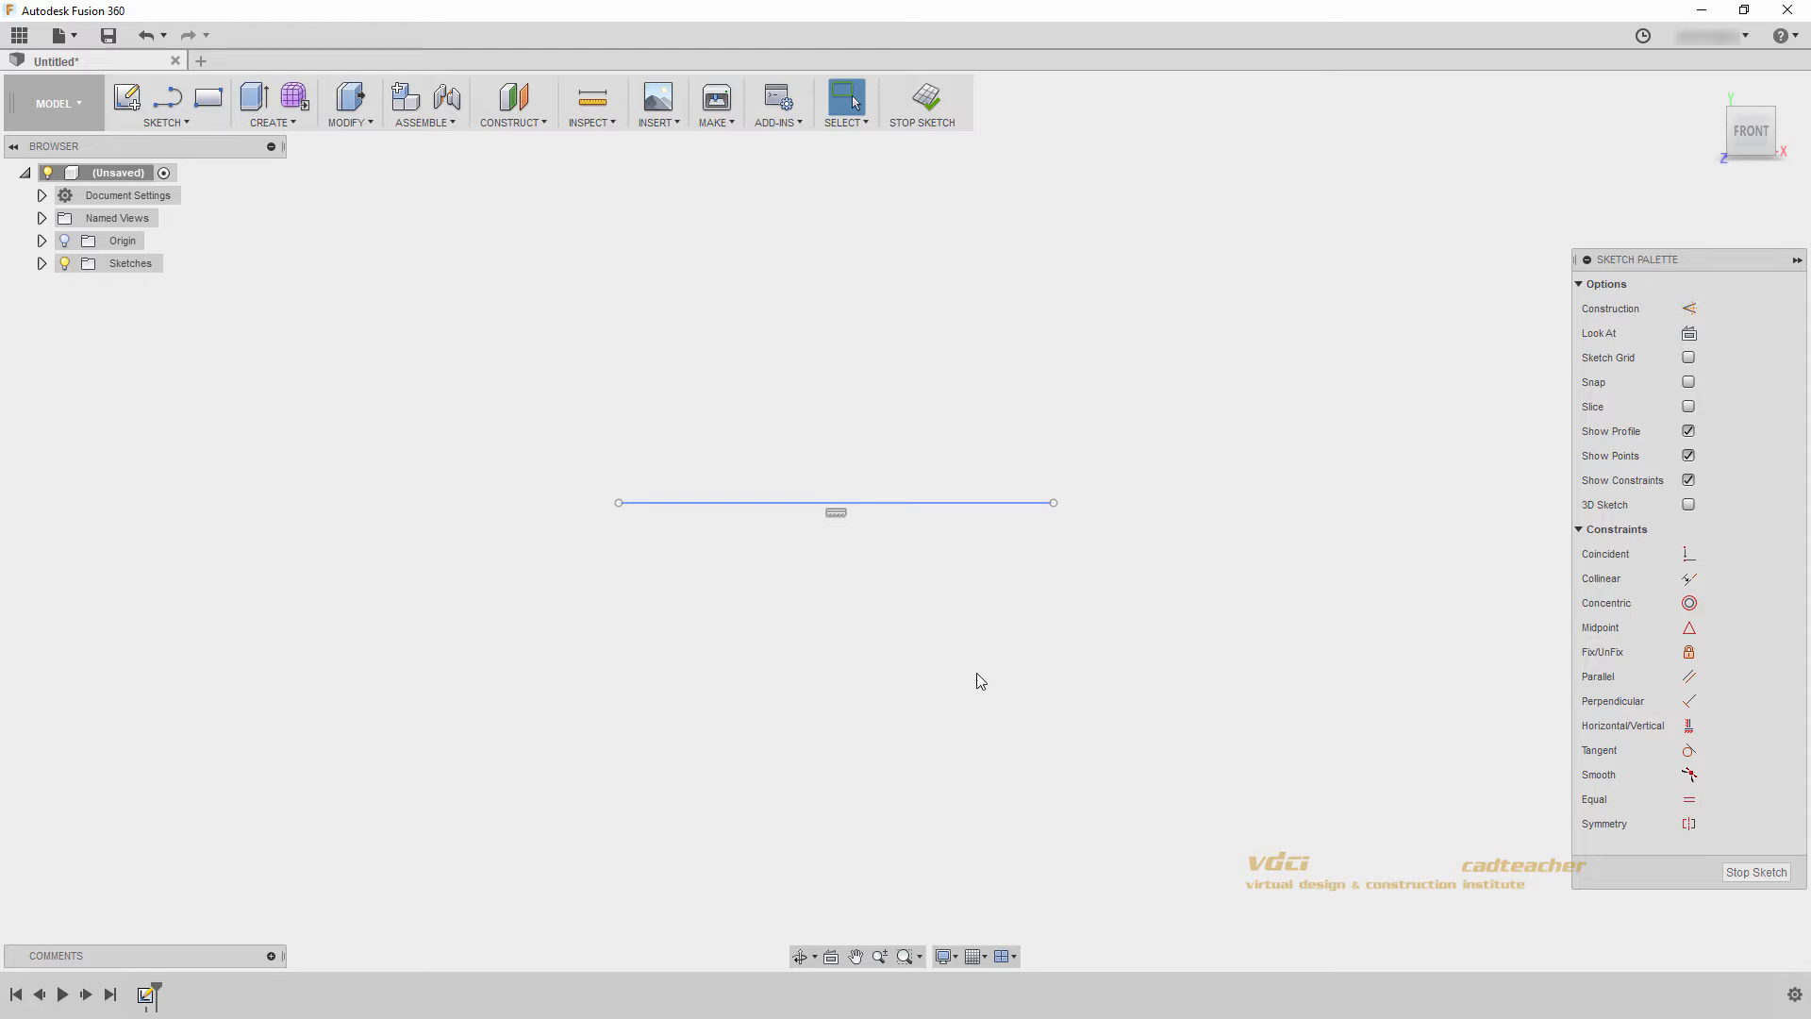
- Convert the new horizontal line to construction geometry and deselect it
{"action": "left_click", "coordinate": [896, 502]}
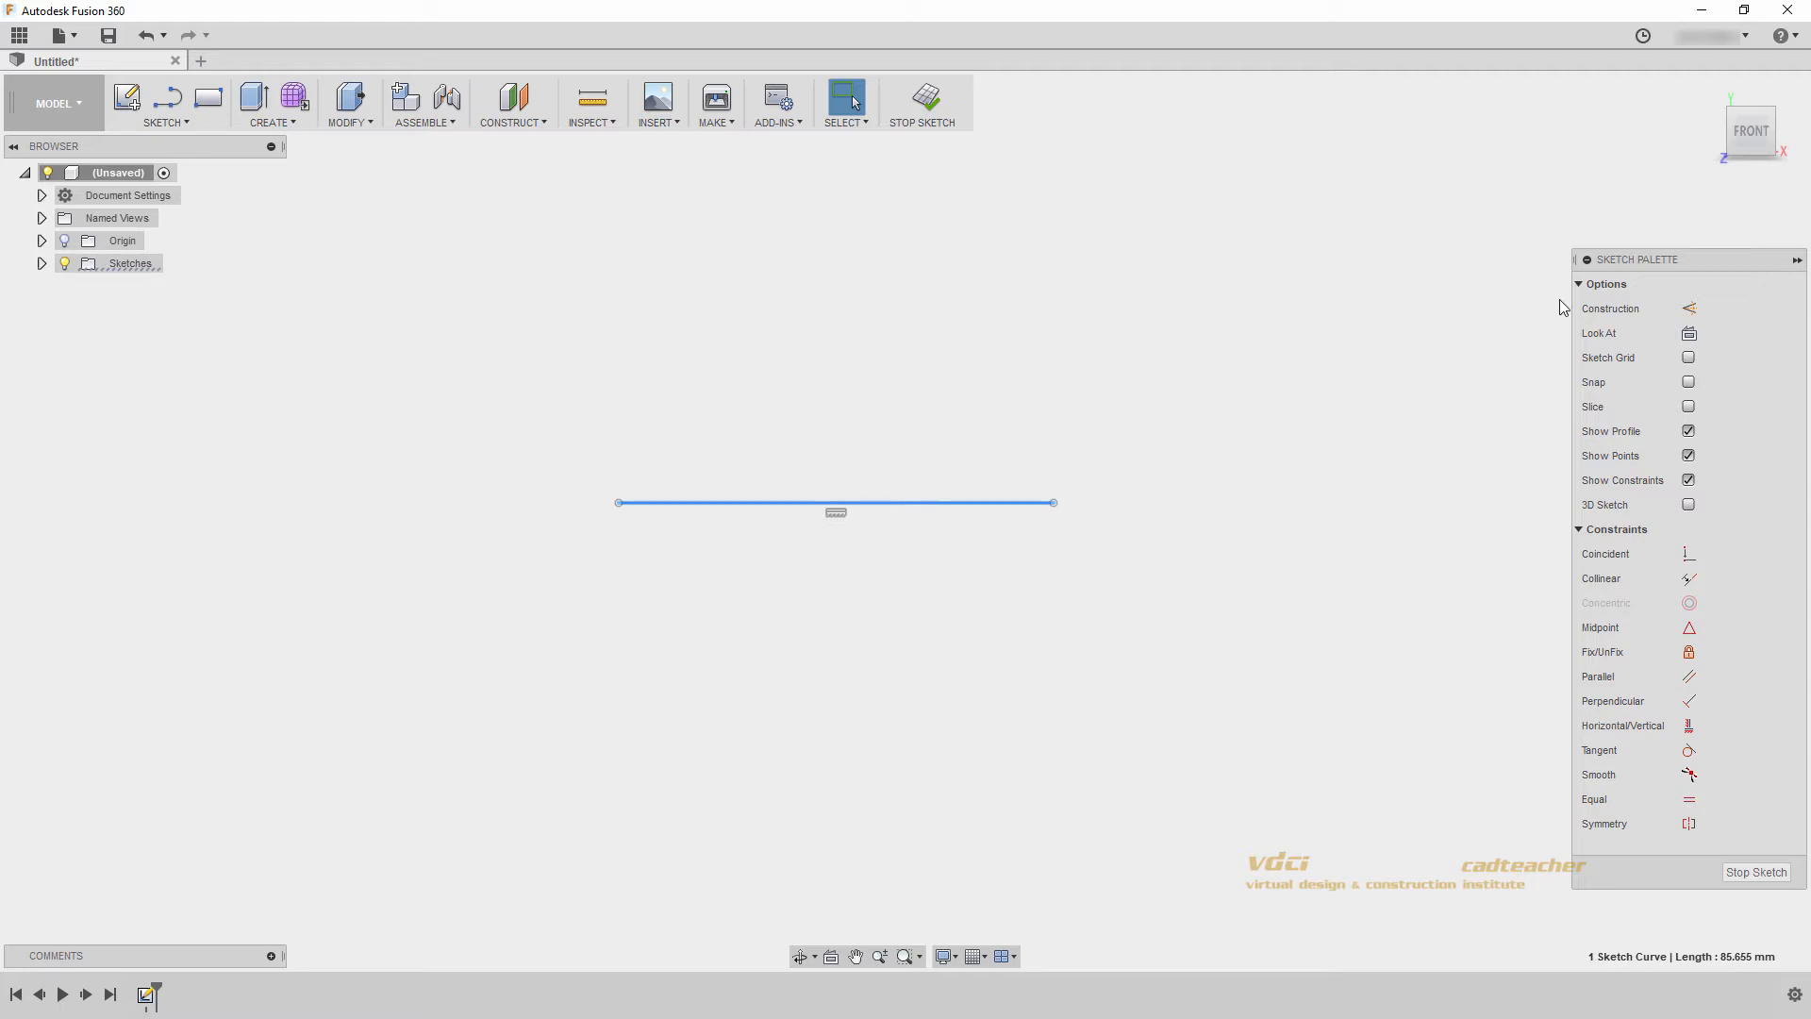
{"action": "left_click", "coordinate": [1688, 308]}
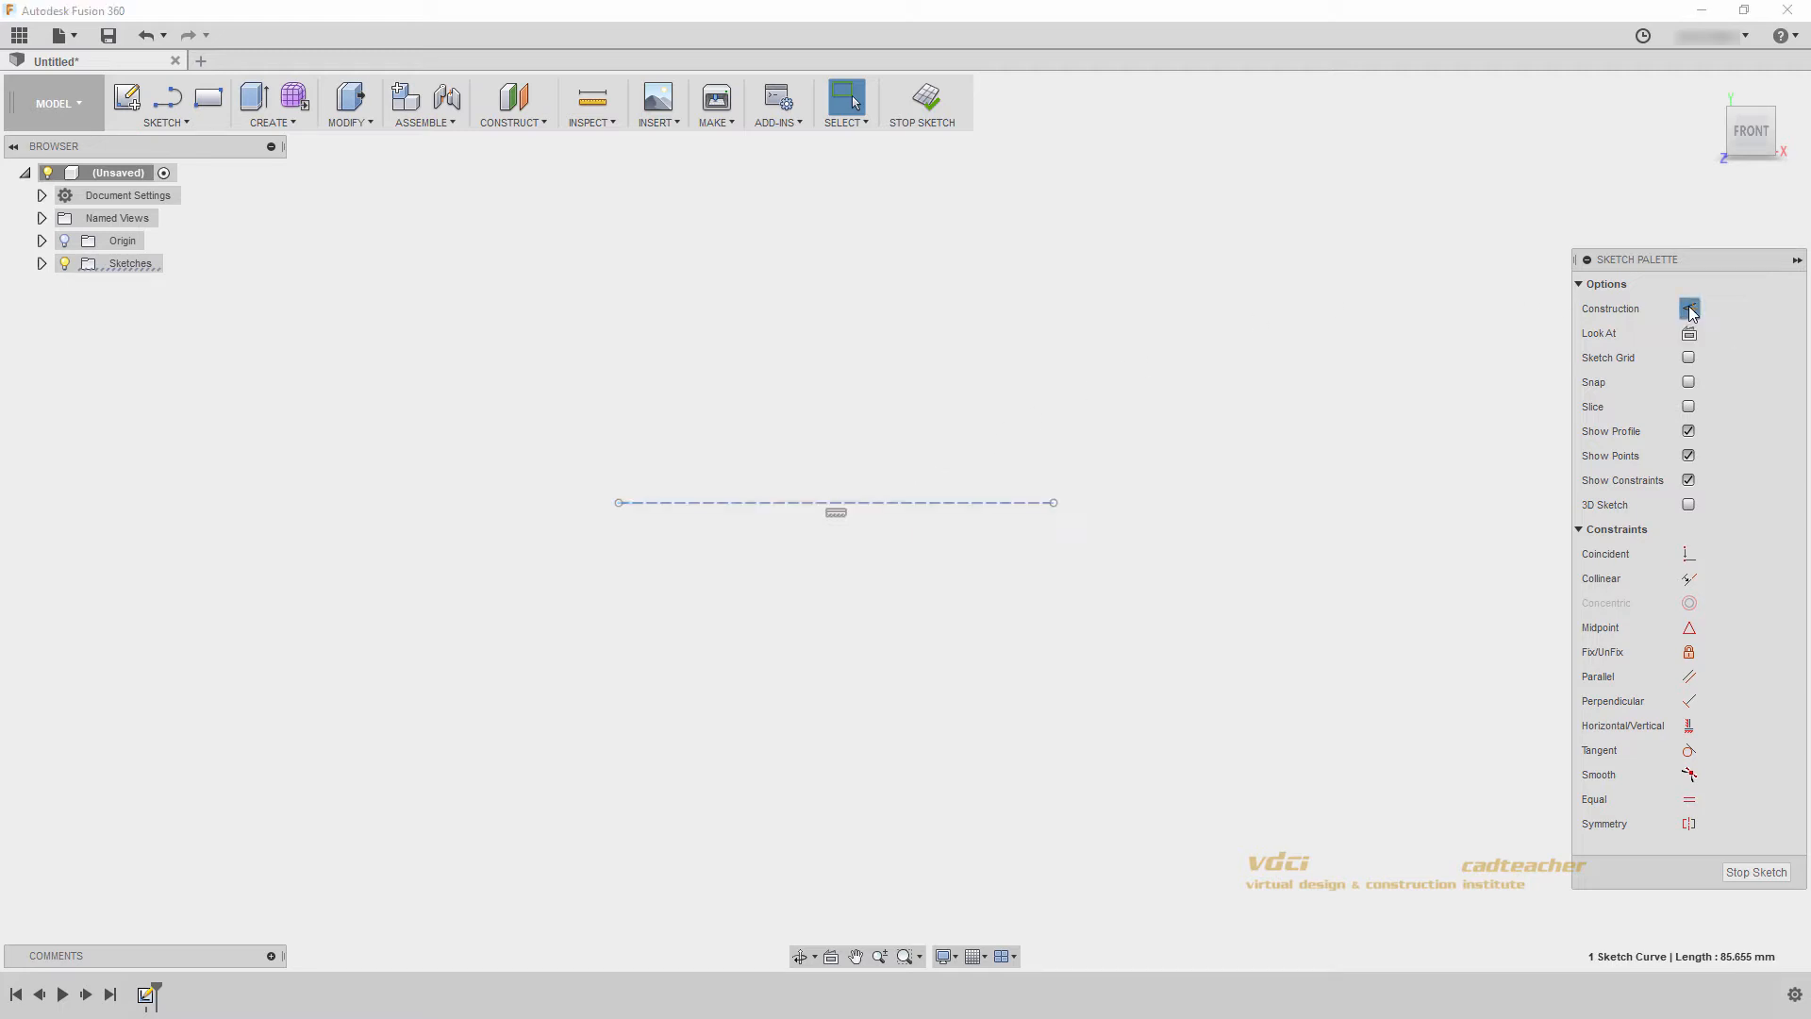
{"action": "left_click", "coordinate": [1328, 467]}
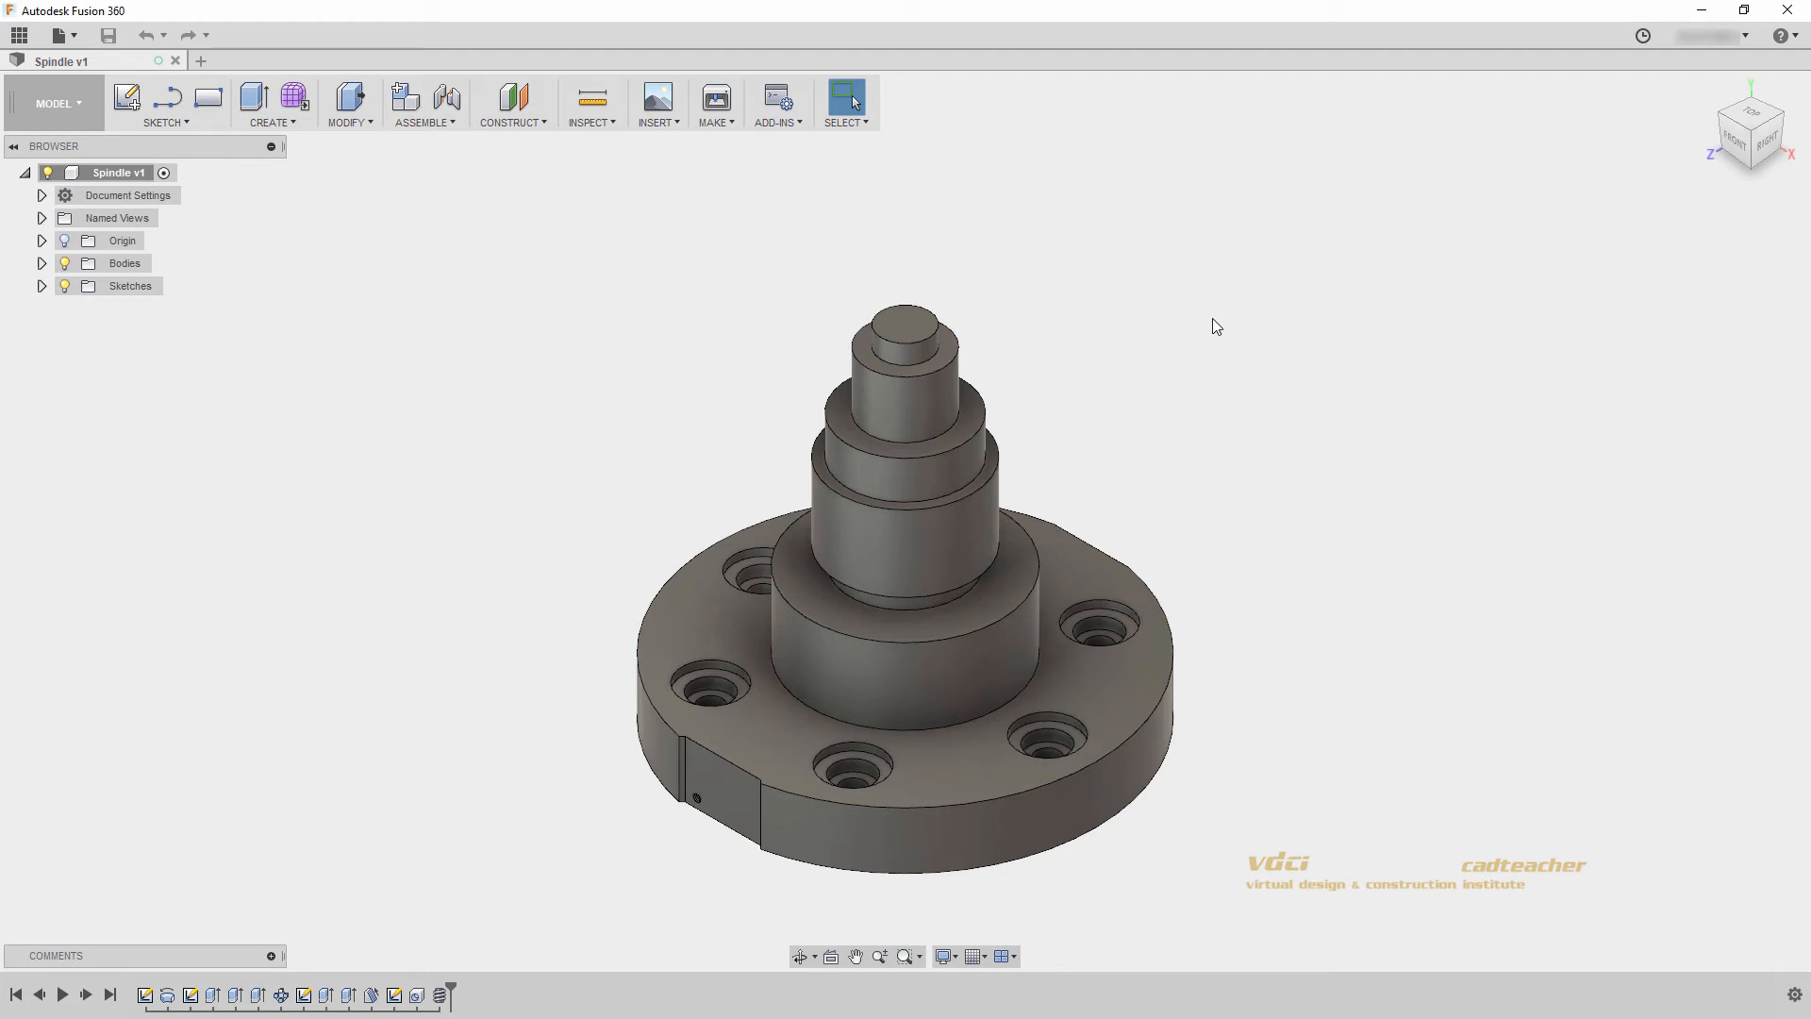
- Create a sketch on the flat cut face at the edge of the spindle's round base flange
{"action": "left_click", "coordinate": [126, 97]}
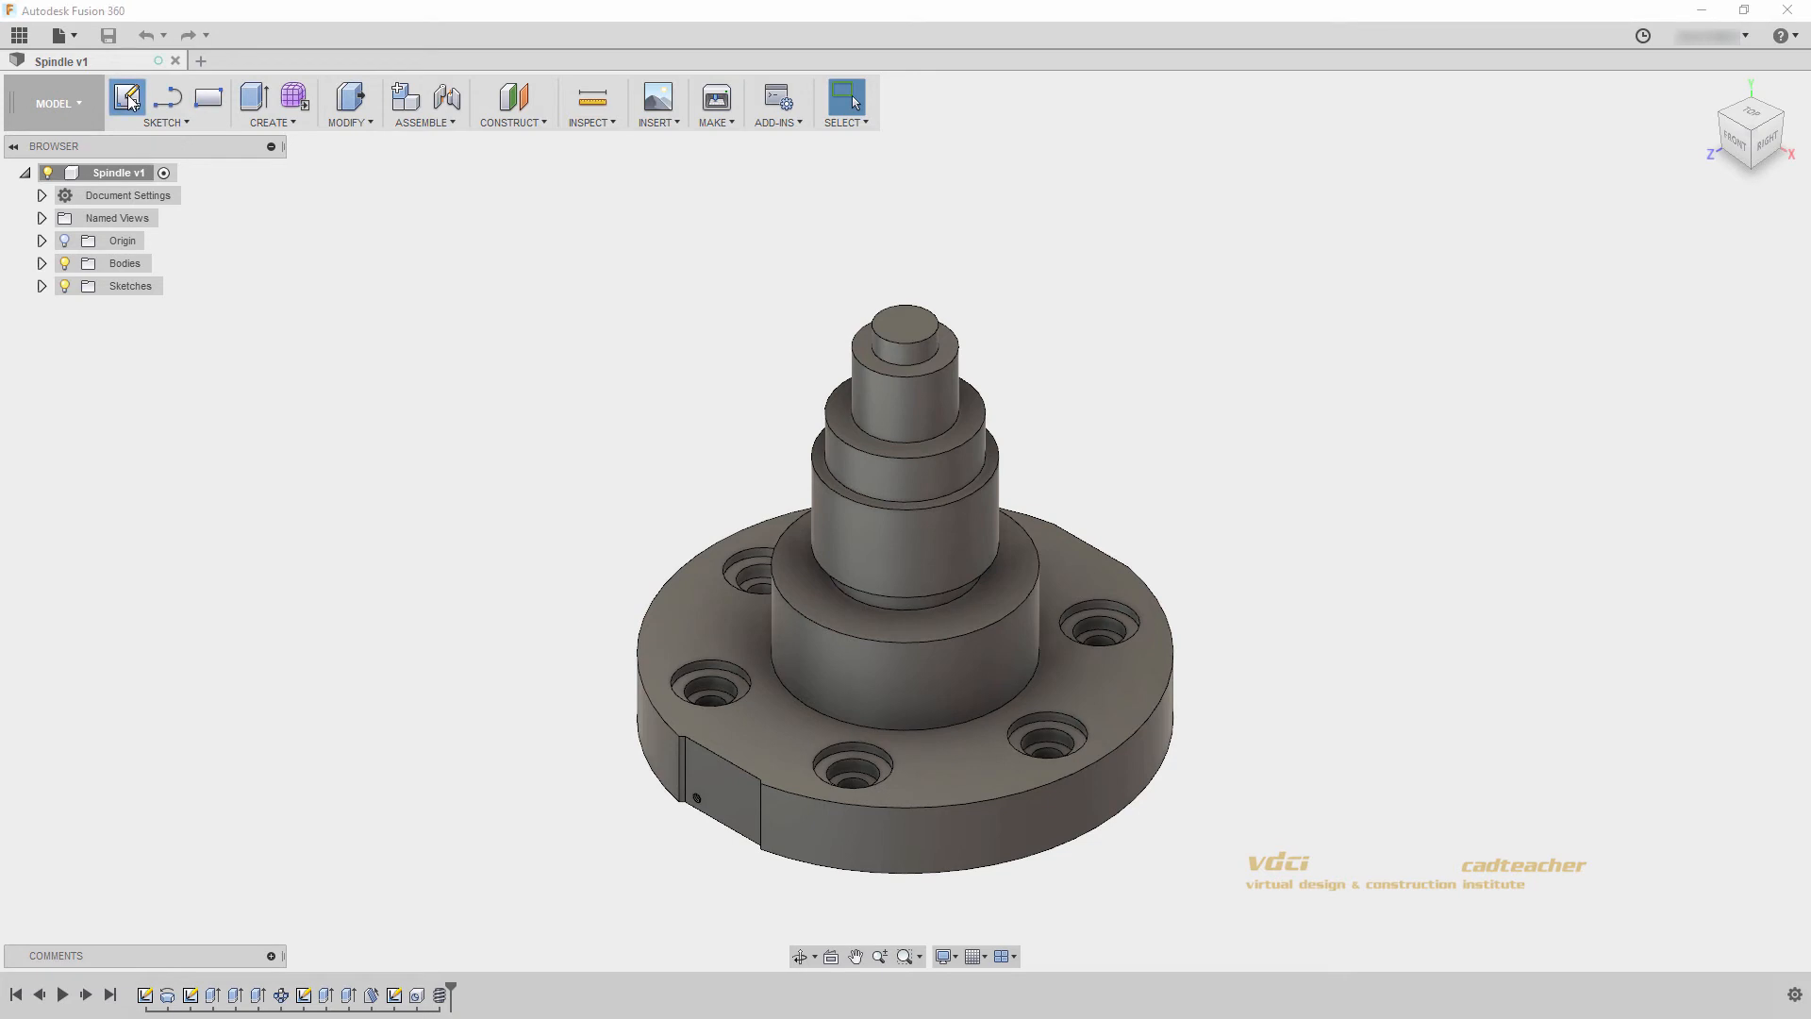
{"action": "left_click", "coordinate": [734, 794]}
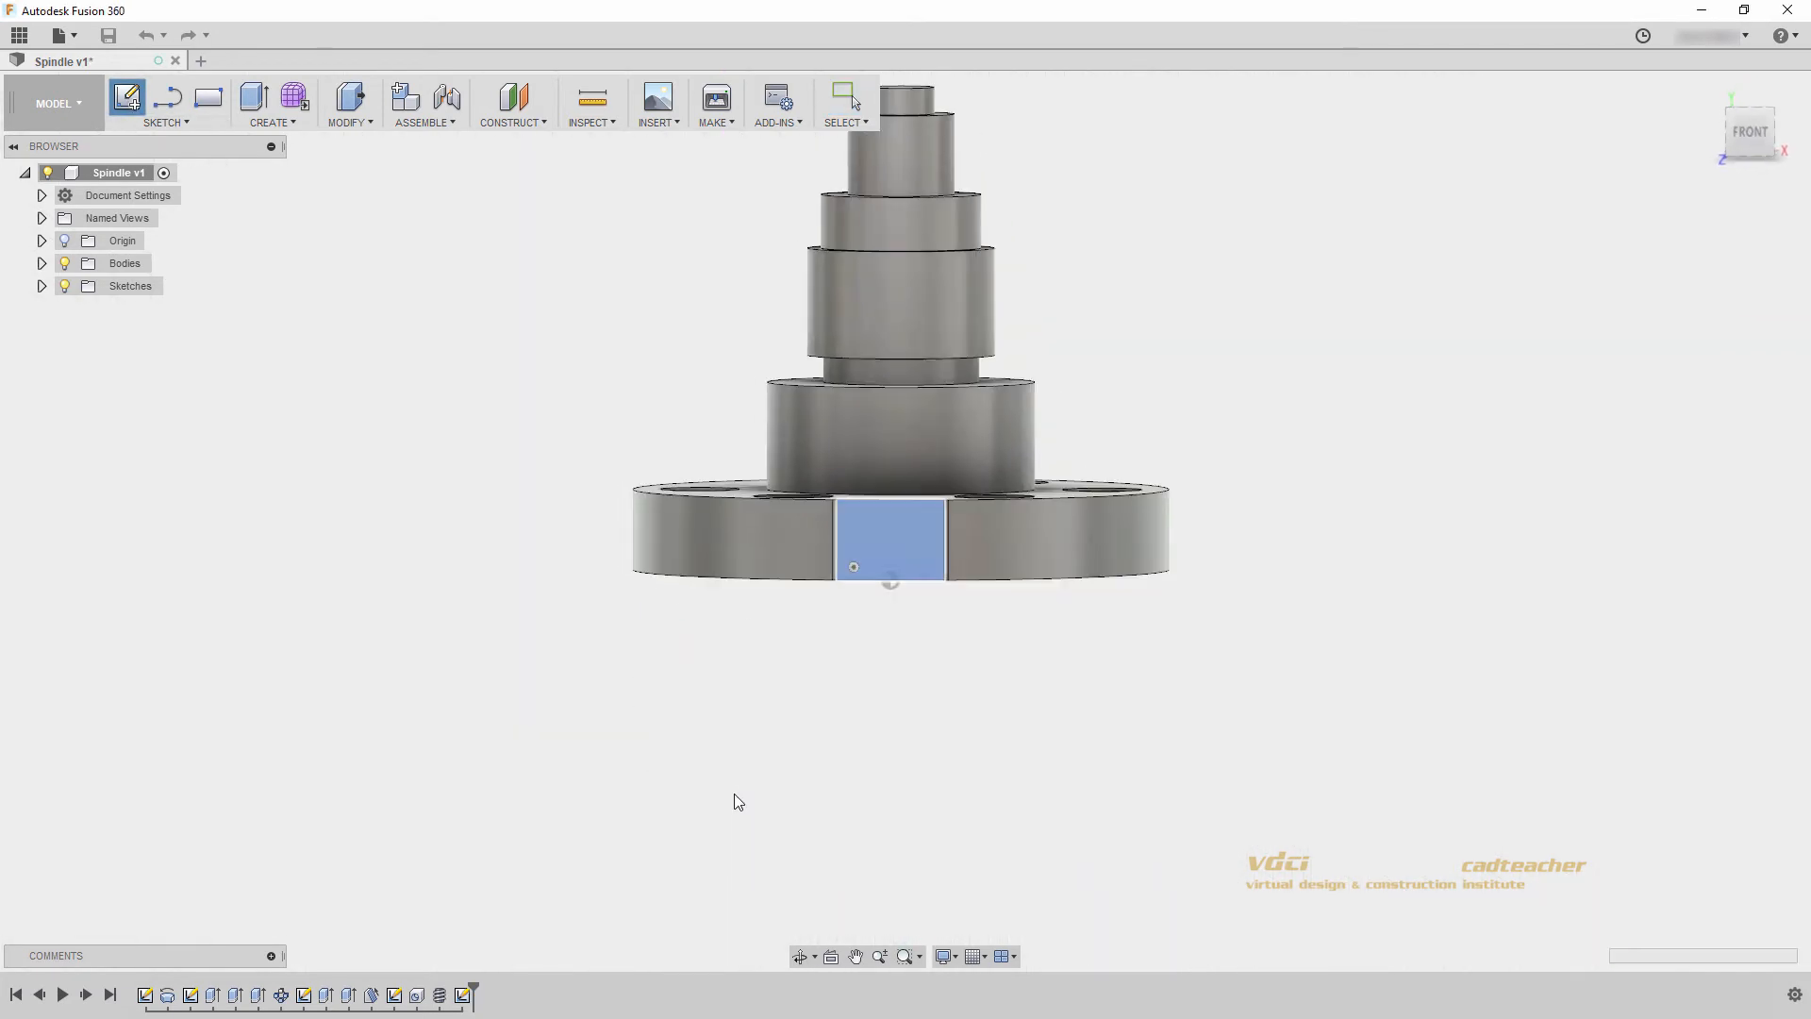
{"action": "scroll", "coordinate": [884, 580], "scroll_direction": "up", "scroll_amount": 4}
{"action": "middle_click_drag", "start_coordinate": [918, 545], "coordinate": [898, 645]}
{"action": "scroll", "coordinate": [897, 666], "scroll_direction": "up", "scroll_amount": 2}
{"action": "scroll", "coordinate": [896, 741], "scroll_direction": "down", "scroll_amount": 3}
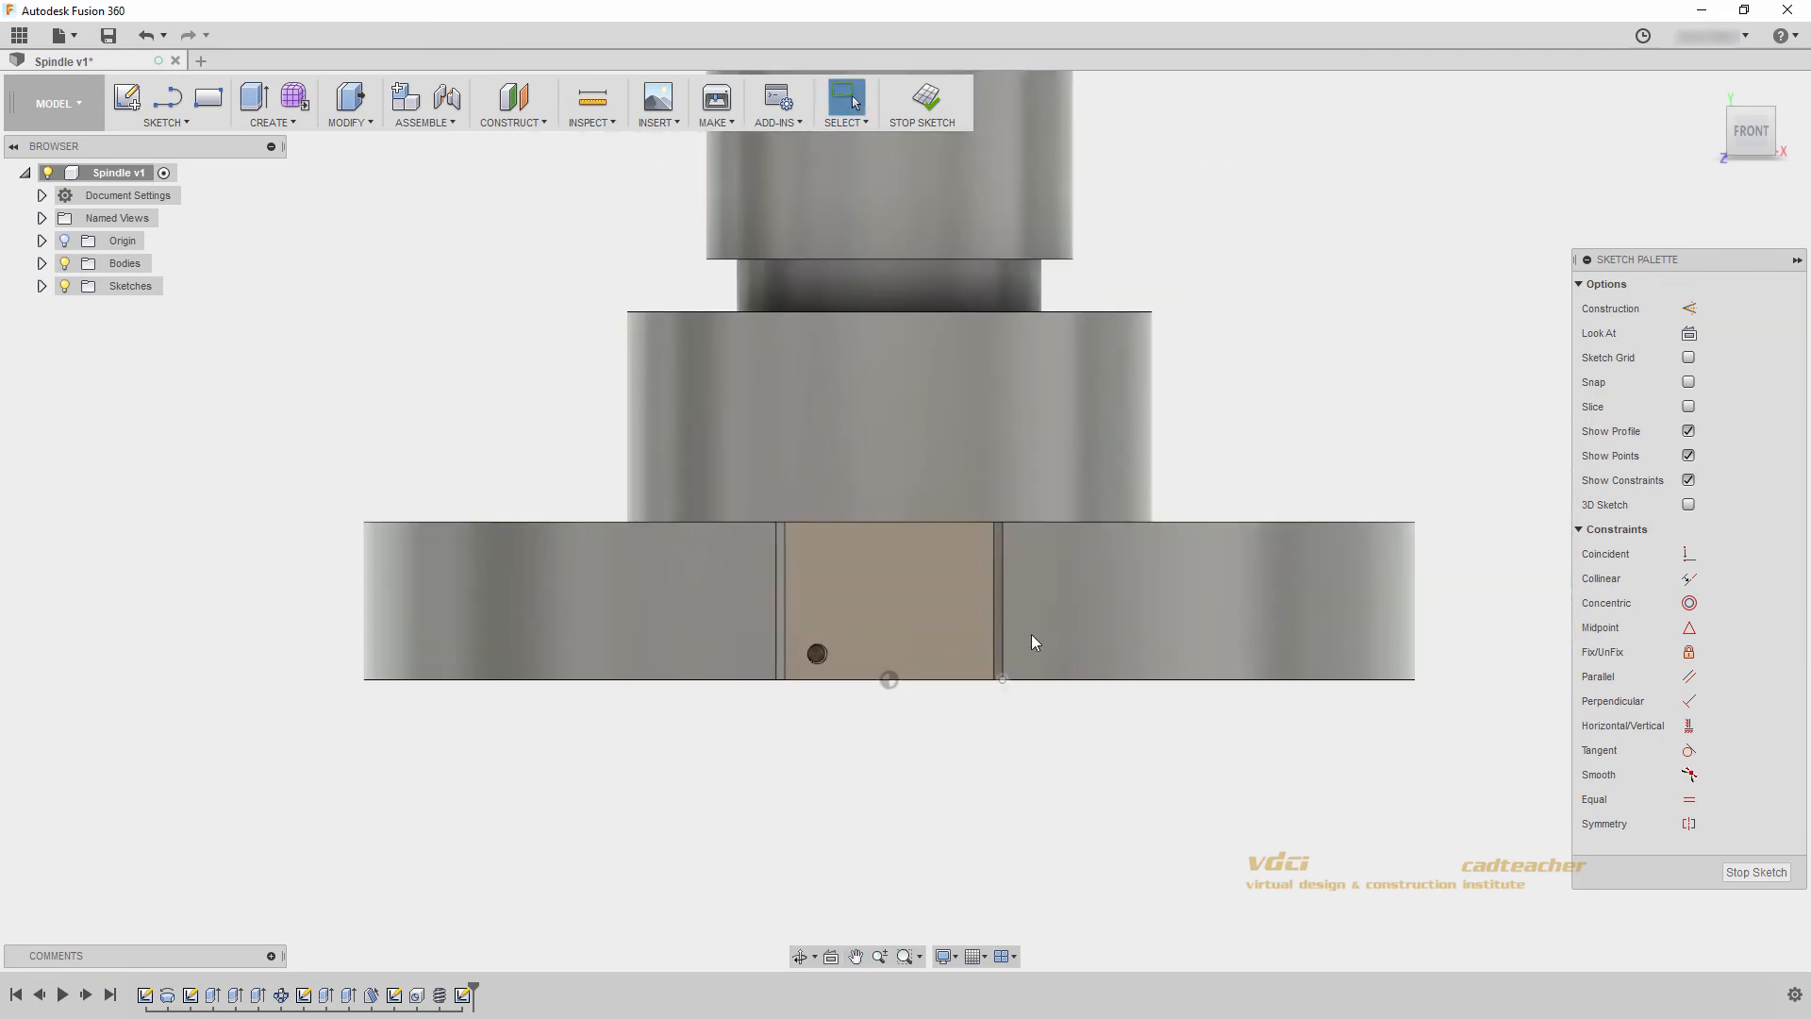
{"action": "middle_click_drag", "start_coordinate": [1032, 633], "coordinate": [975, 659]}
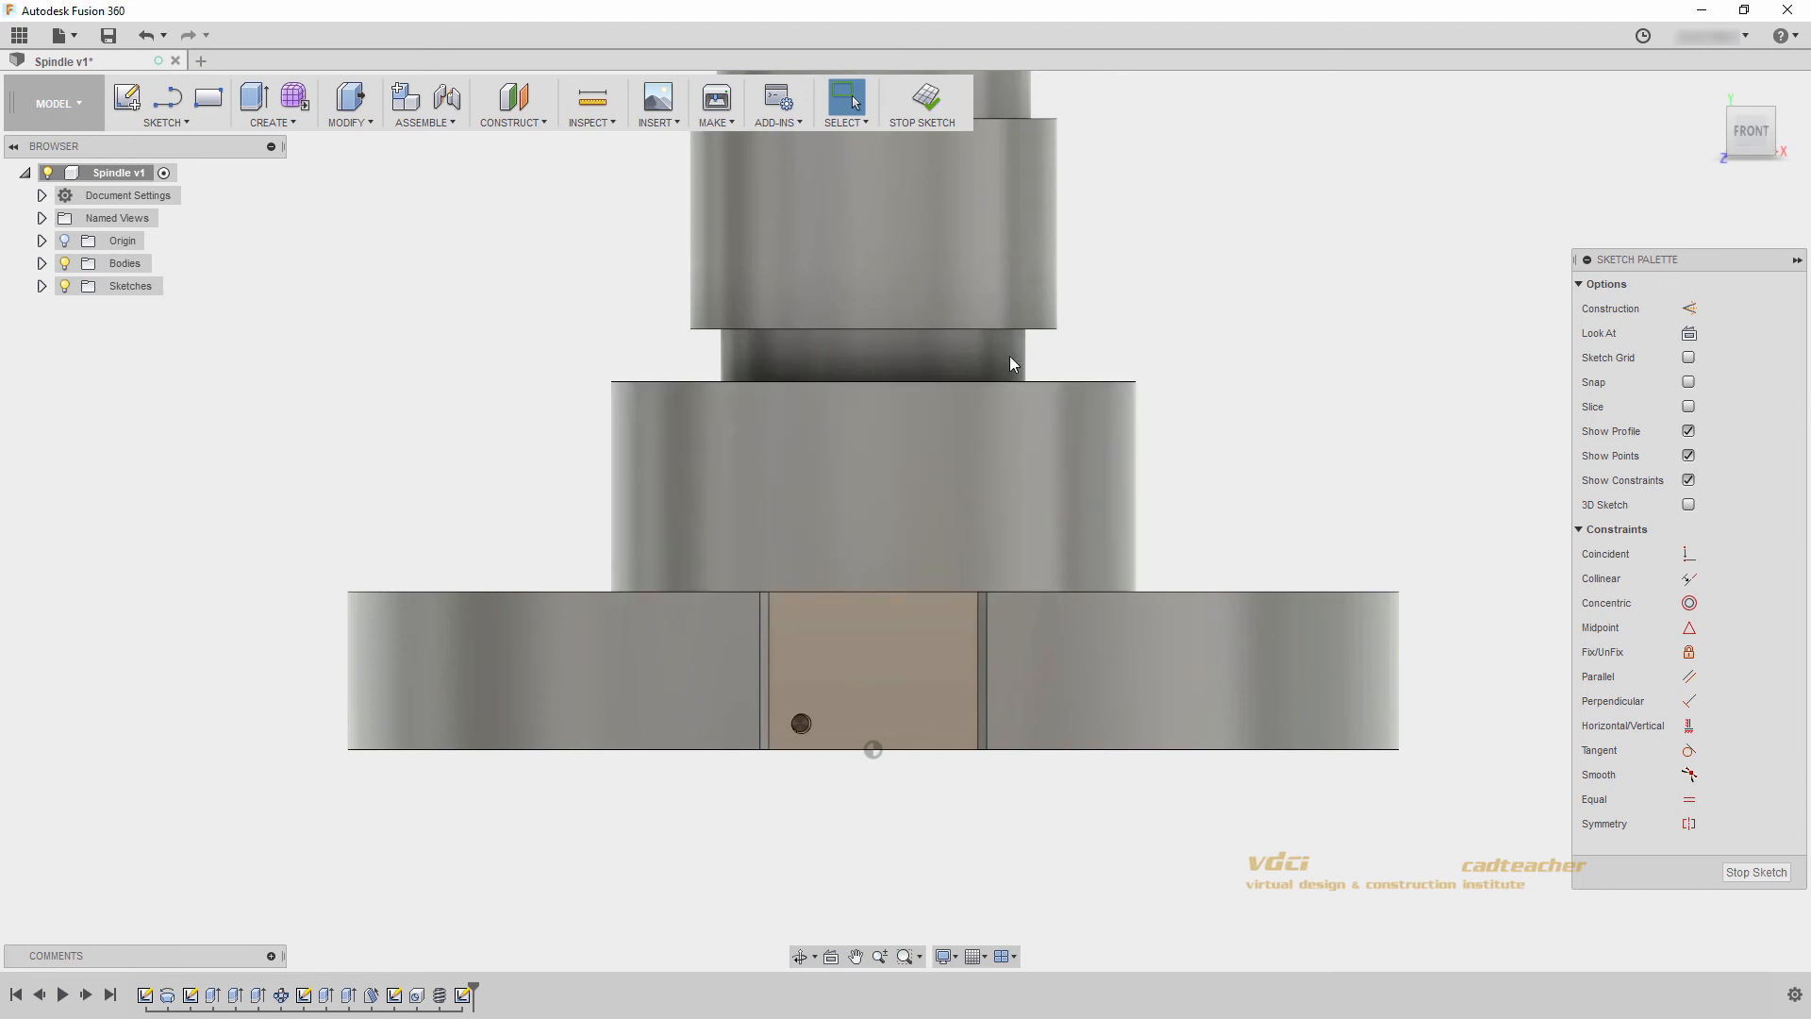
- Project the upper edge of the wide cylindrical step above the base flange into the active sketch
{"action": "left_click", "coordinate": [177, 126]}
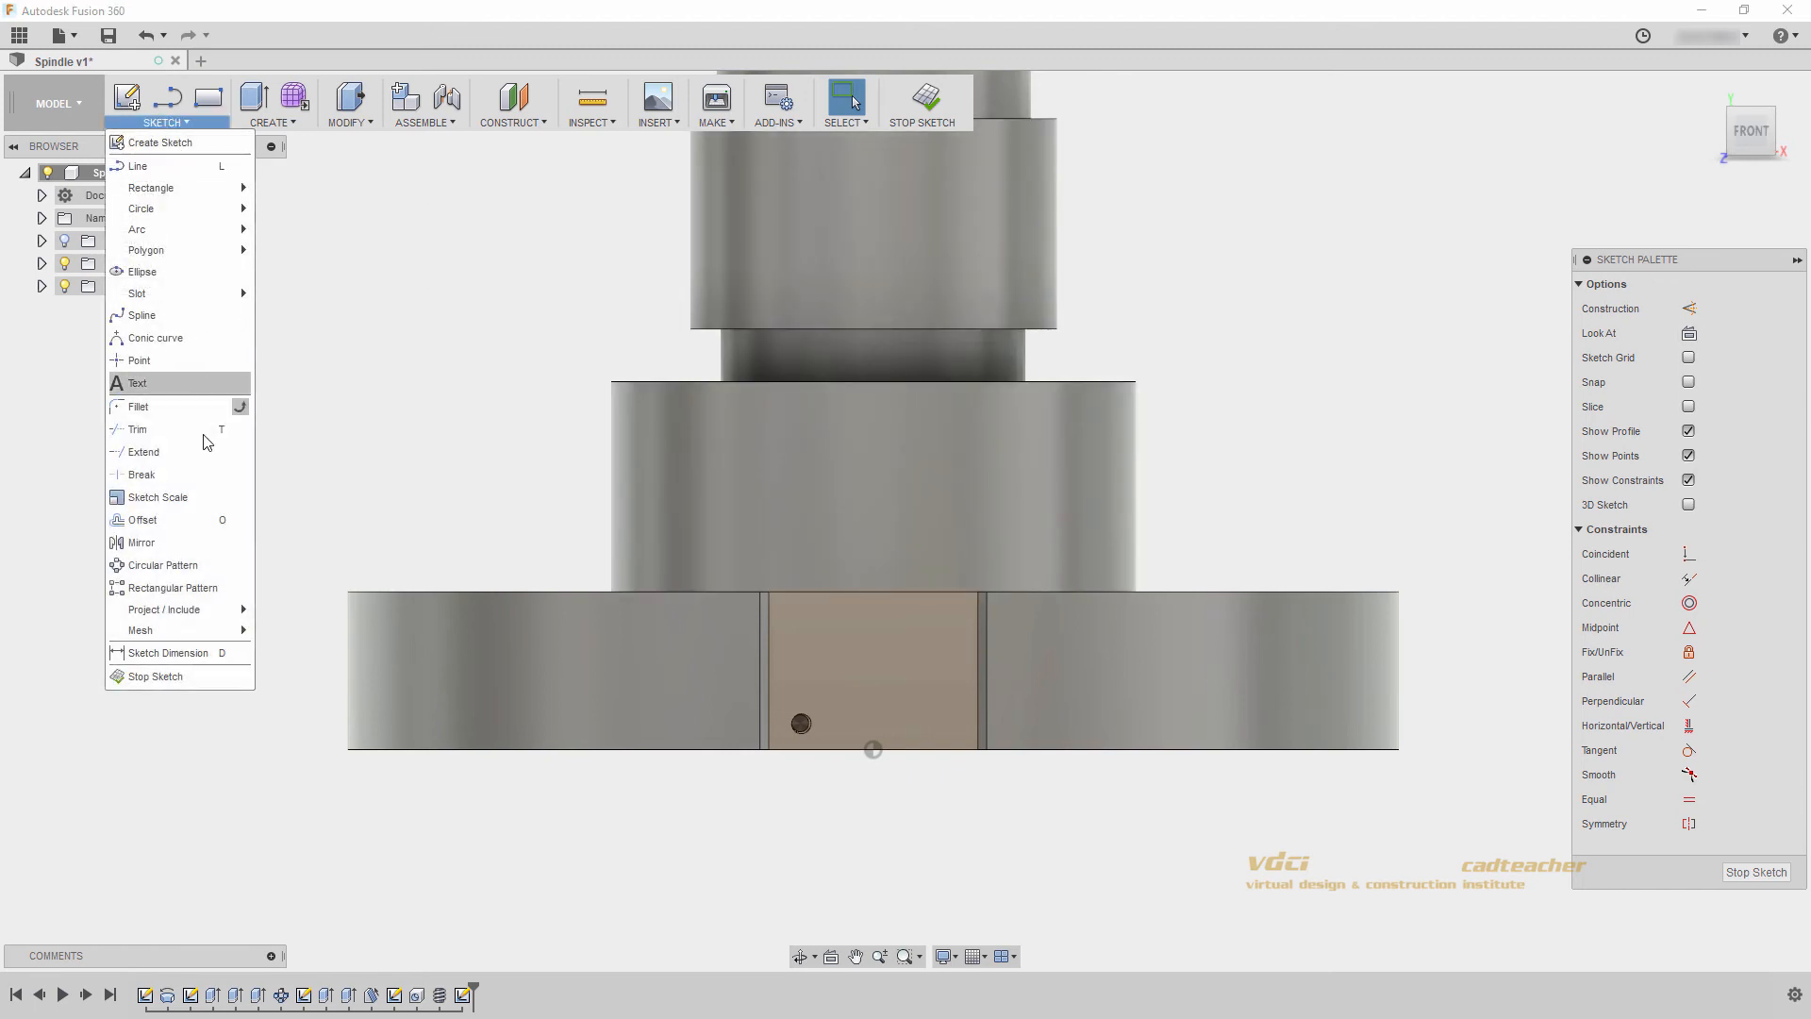
{"action": "mouse_move", "coordinate": [218, 612]}
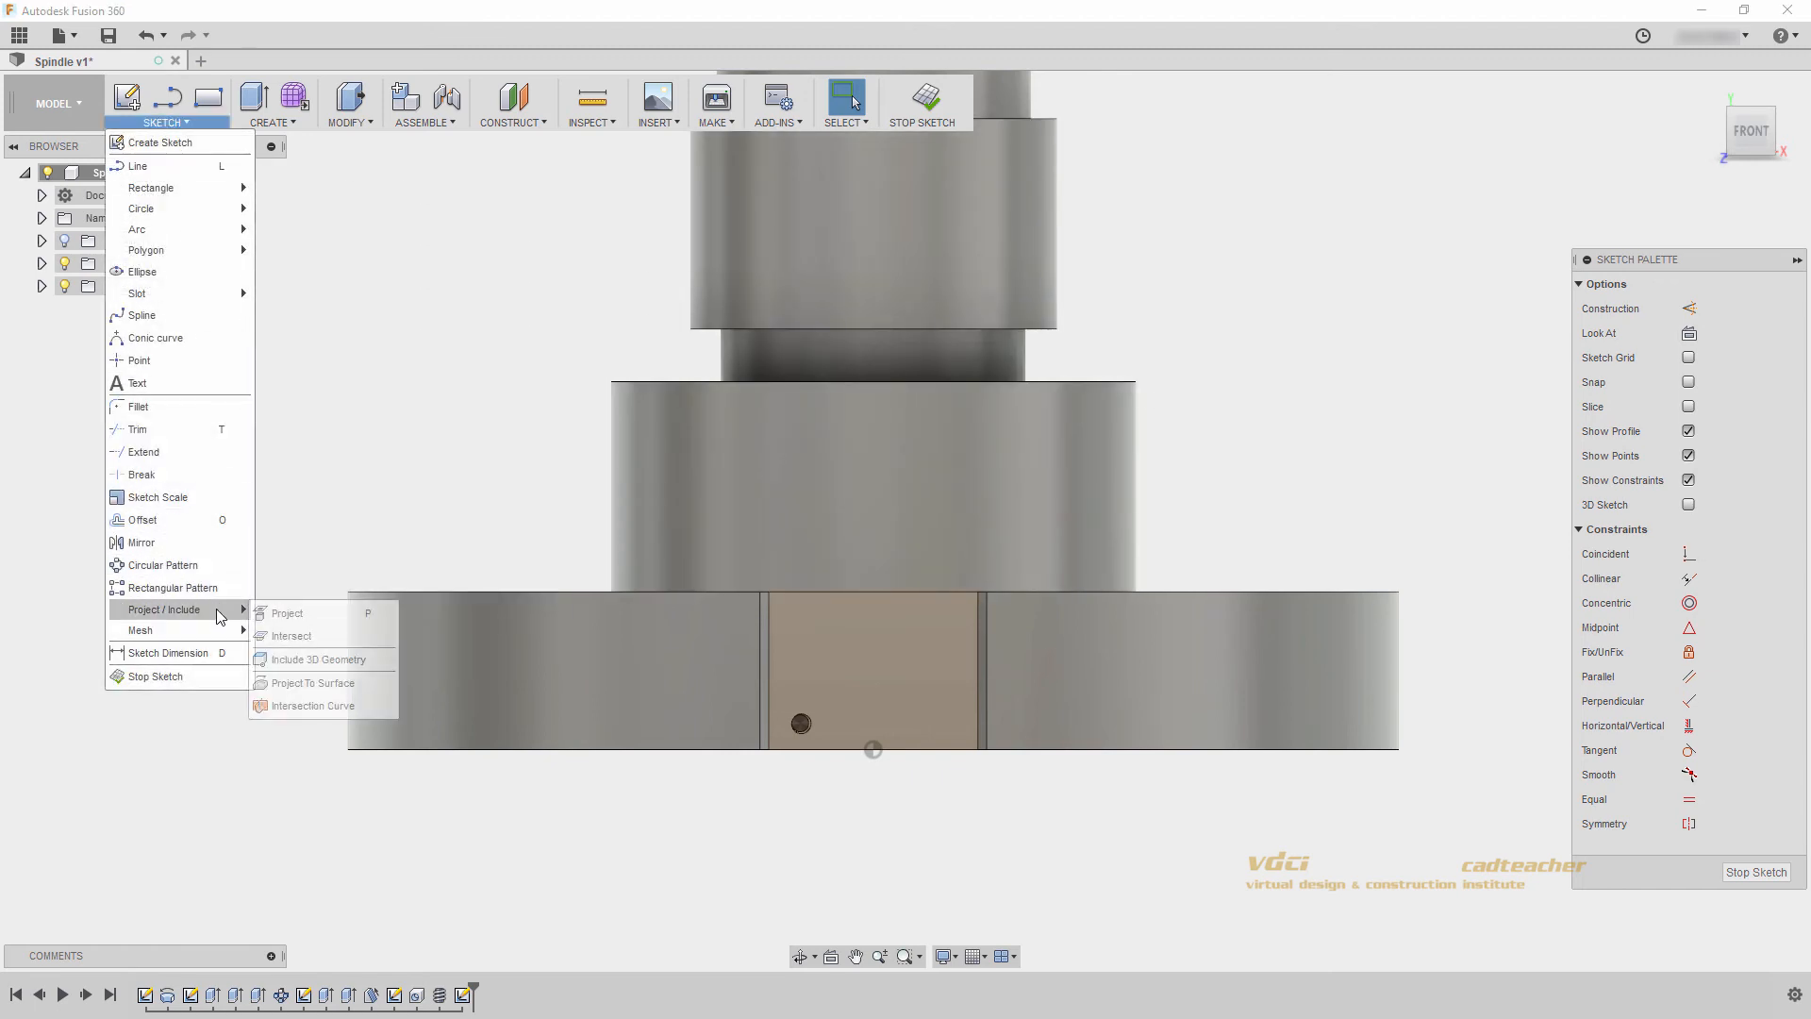
{"action": "left_click", "coordinate": [314, 611]}
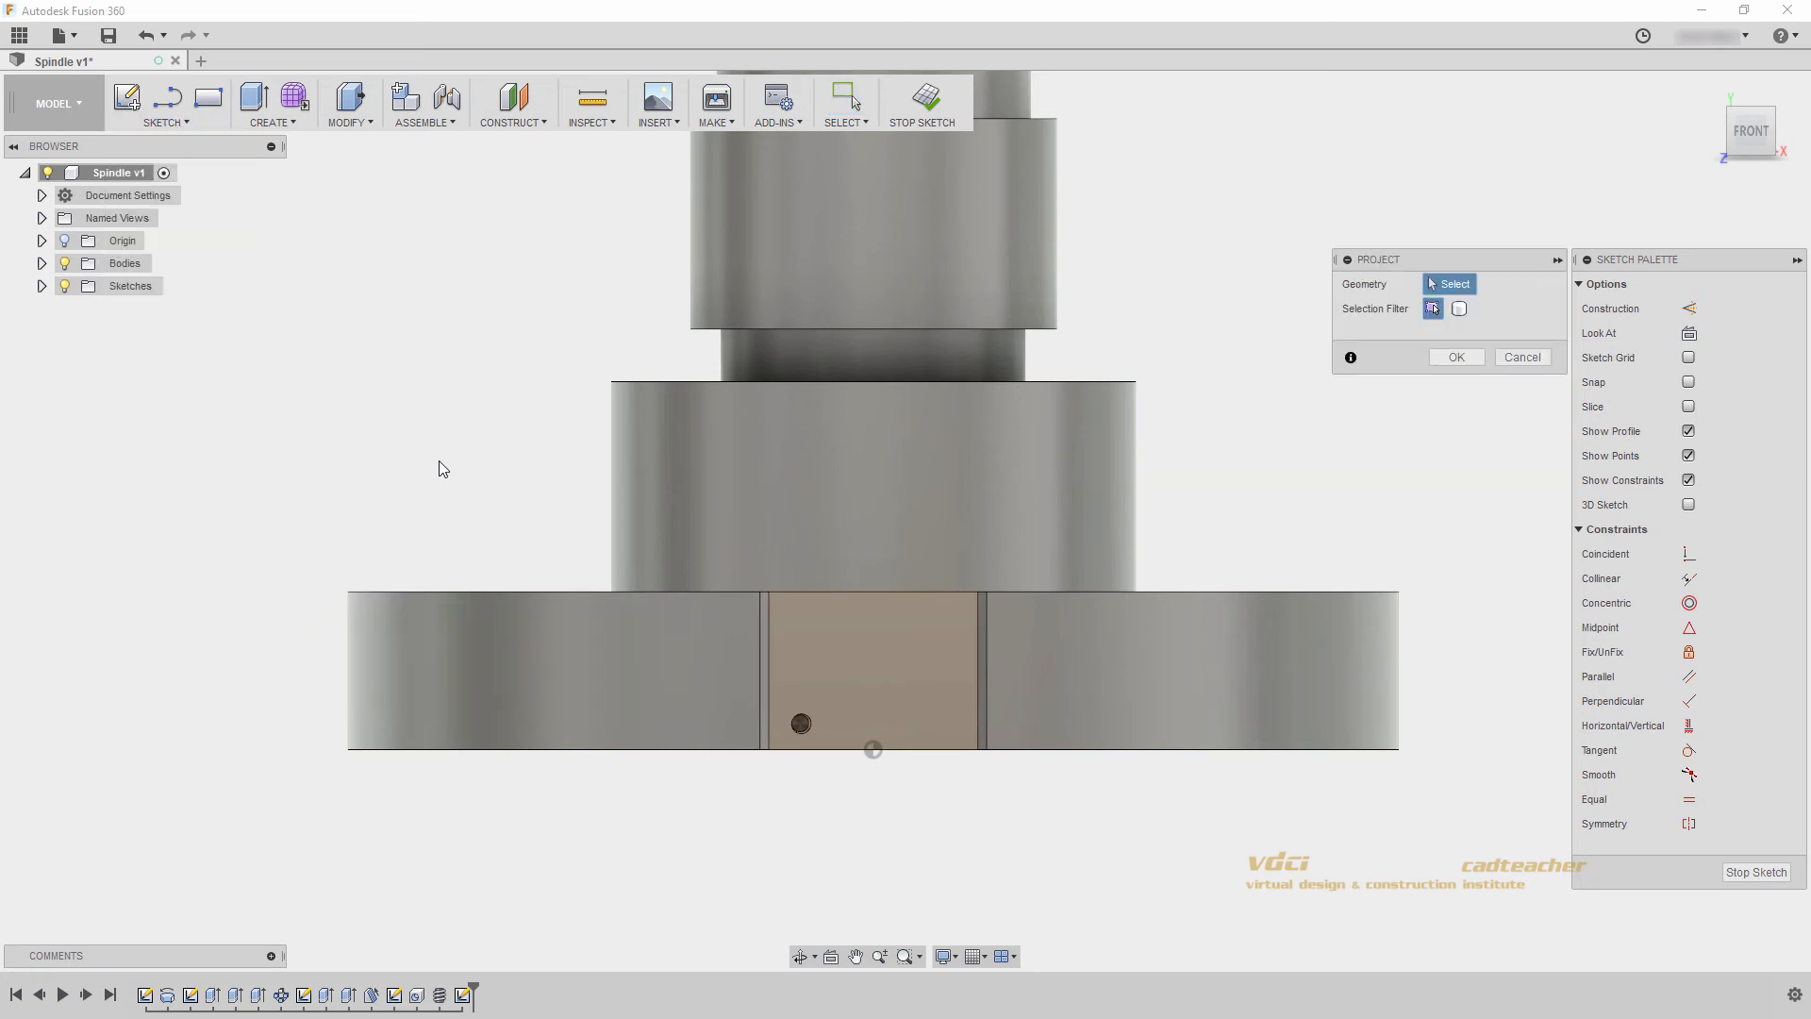
{"action": "left_click", "coordinate": [642, 383]}
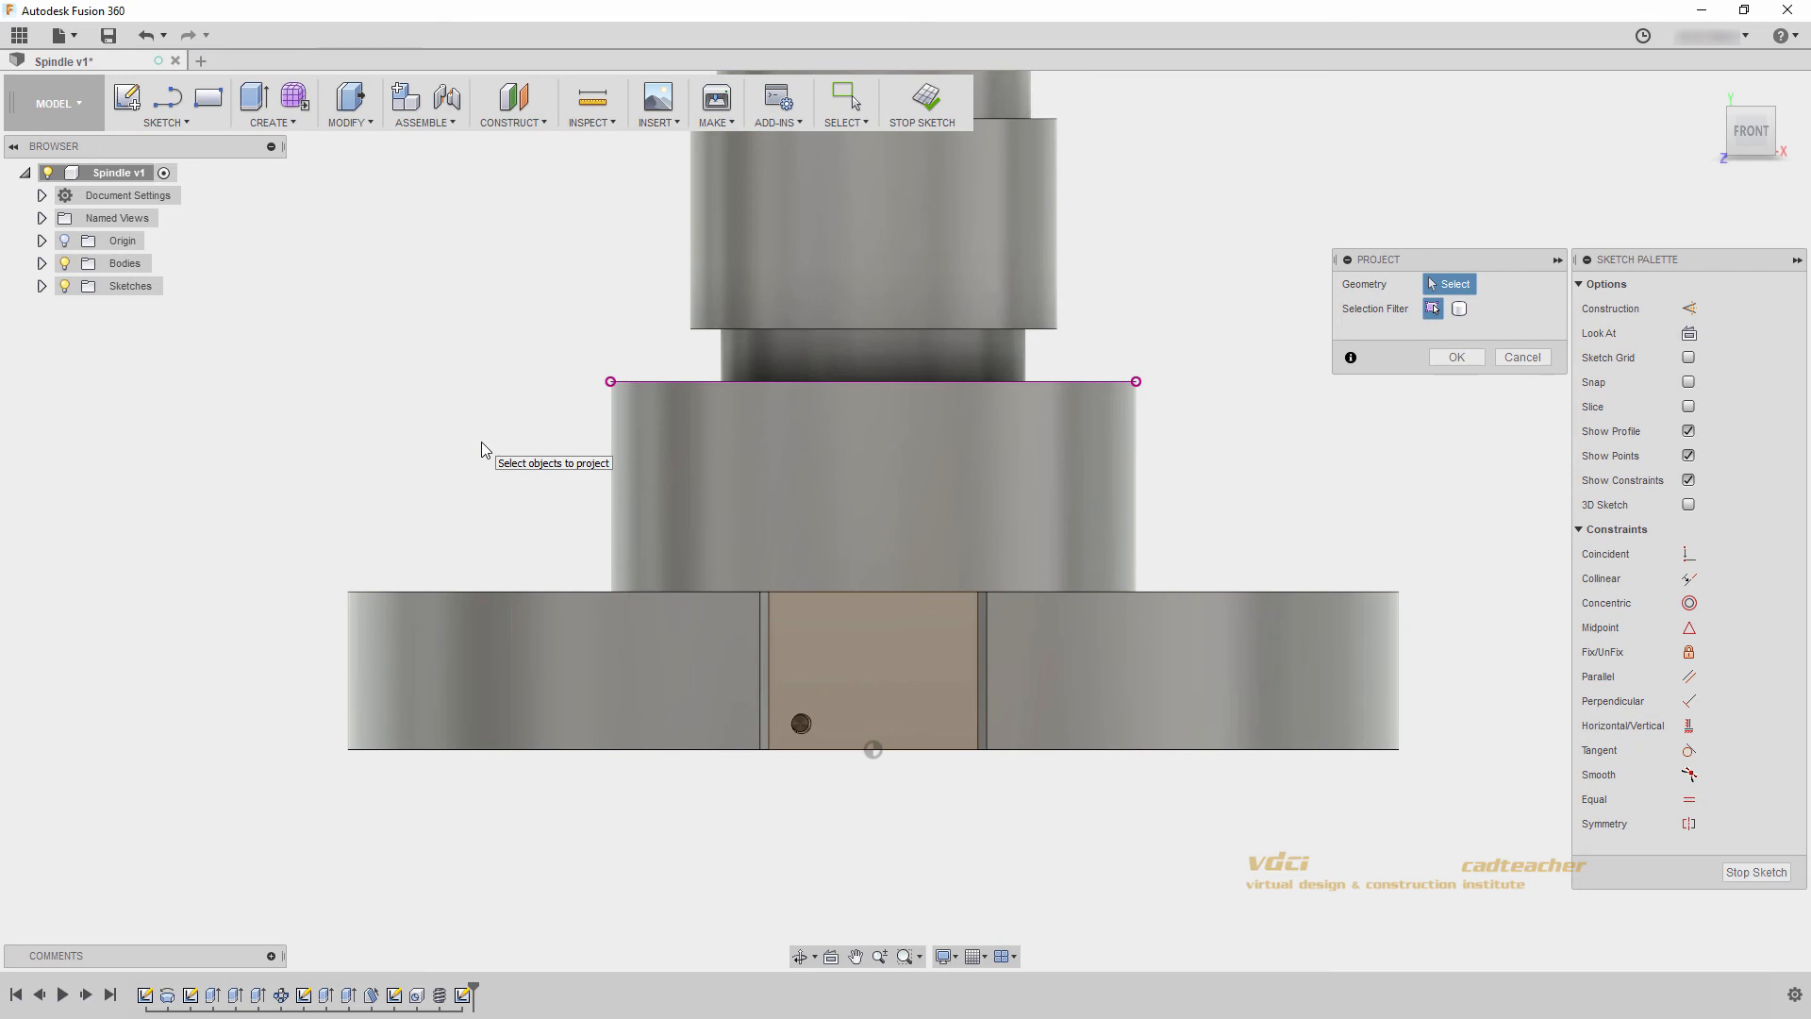
- Sketch a small two-point rectangle in the empty space beside the wide cylindrical step, below the level of its projected edge
{"action": "left_click", "coordinate": [209, 106]}
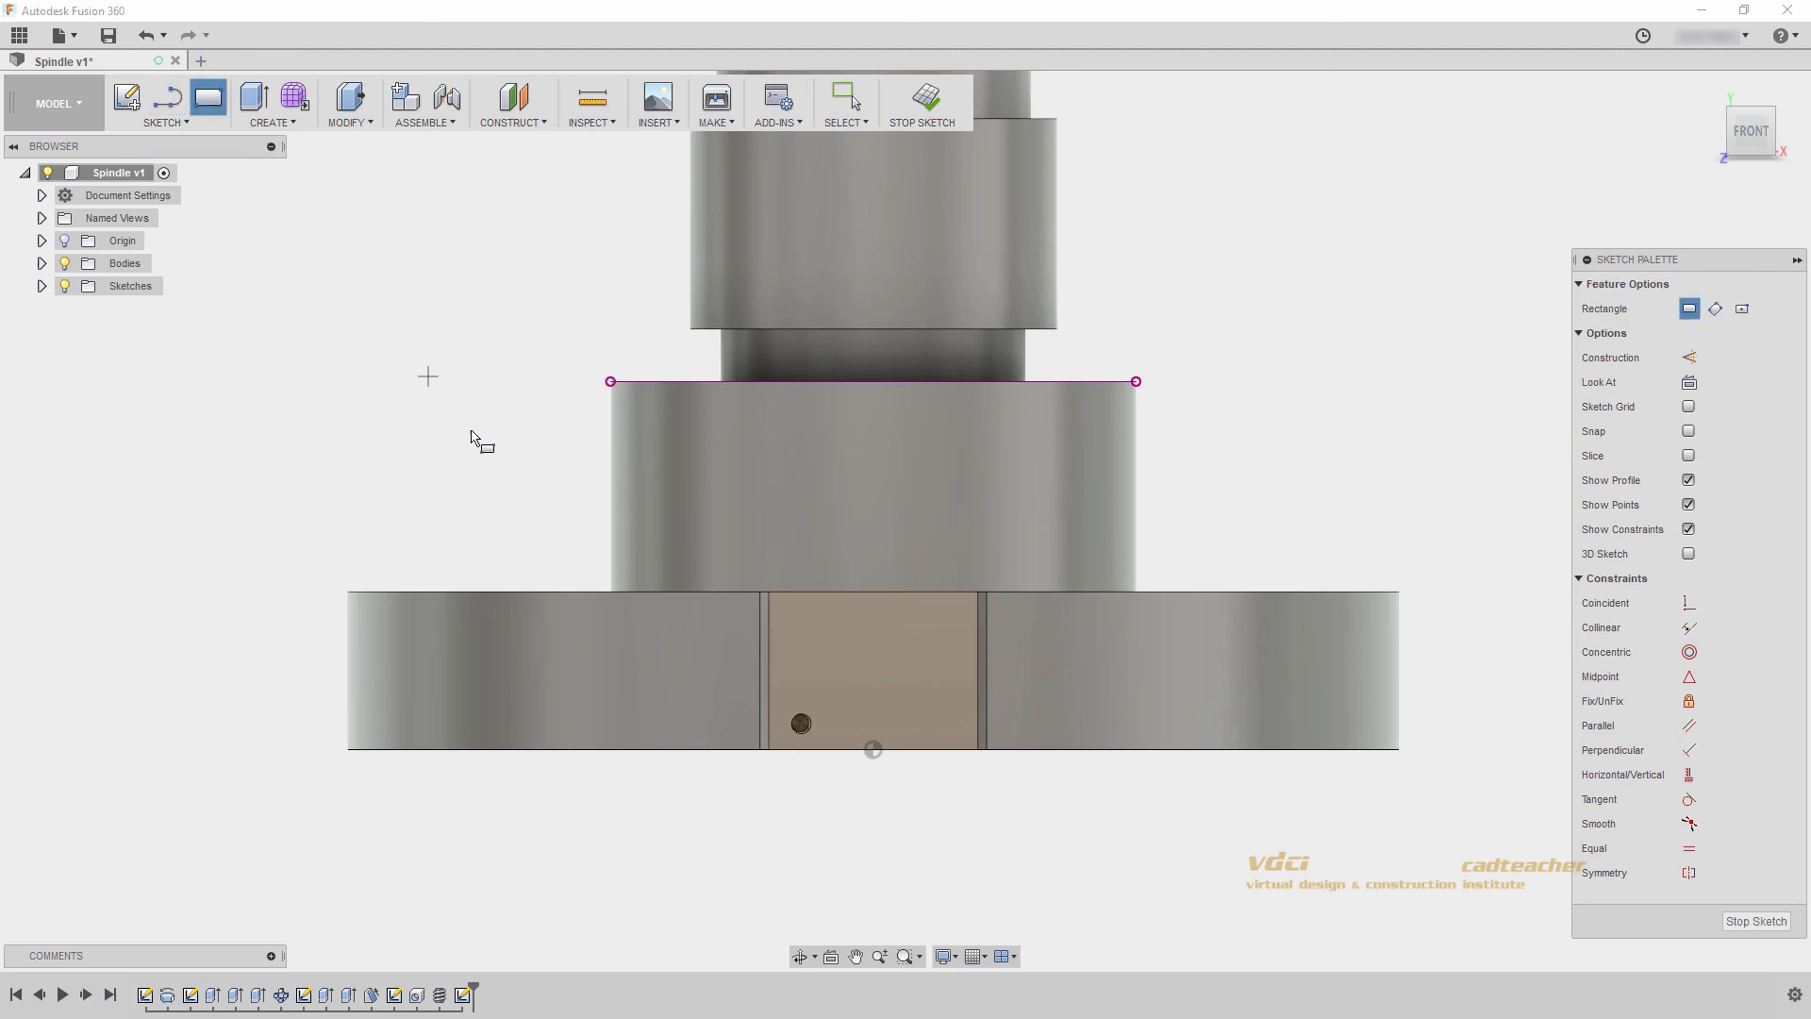
{"action": "left_click", "coordinate": [472, 432]}
{"action": "left_click", "coordinate": [565, 511]}
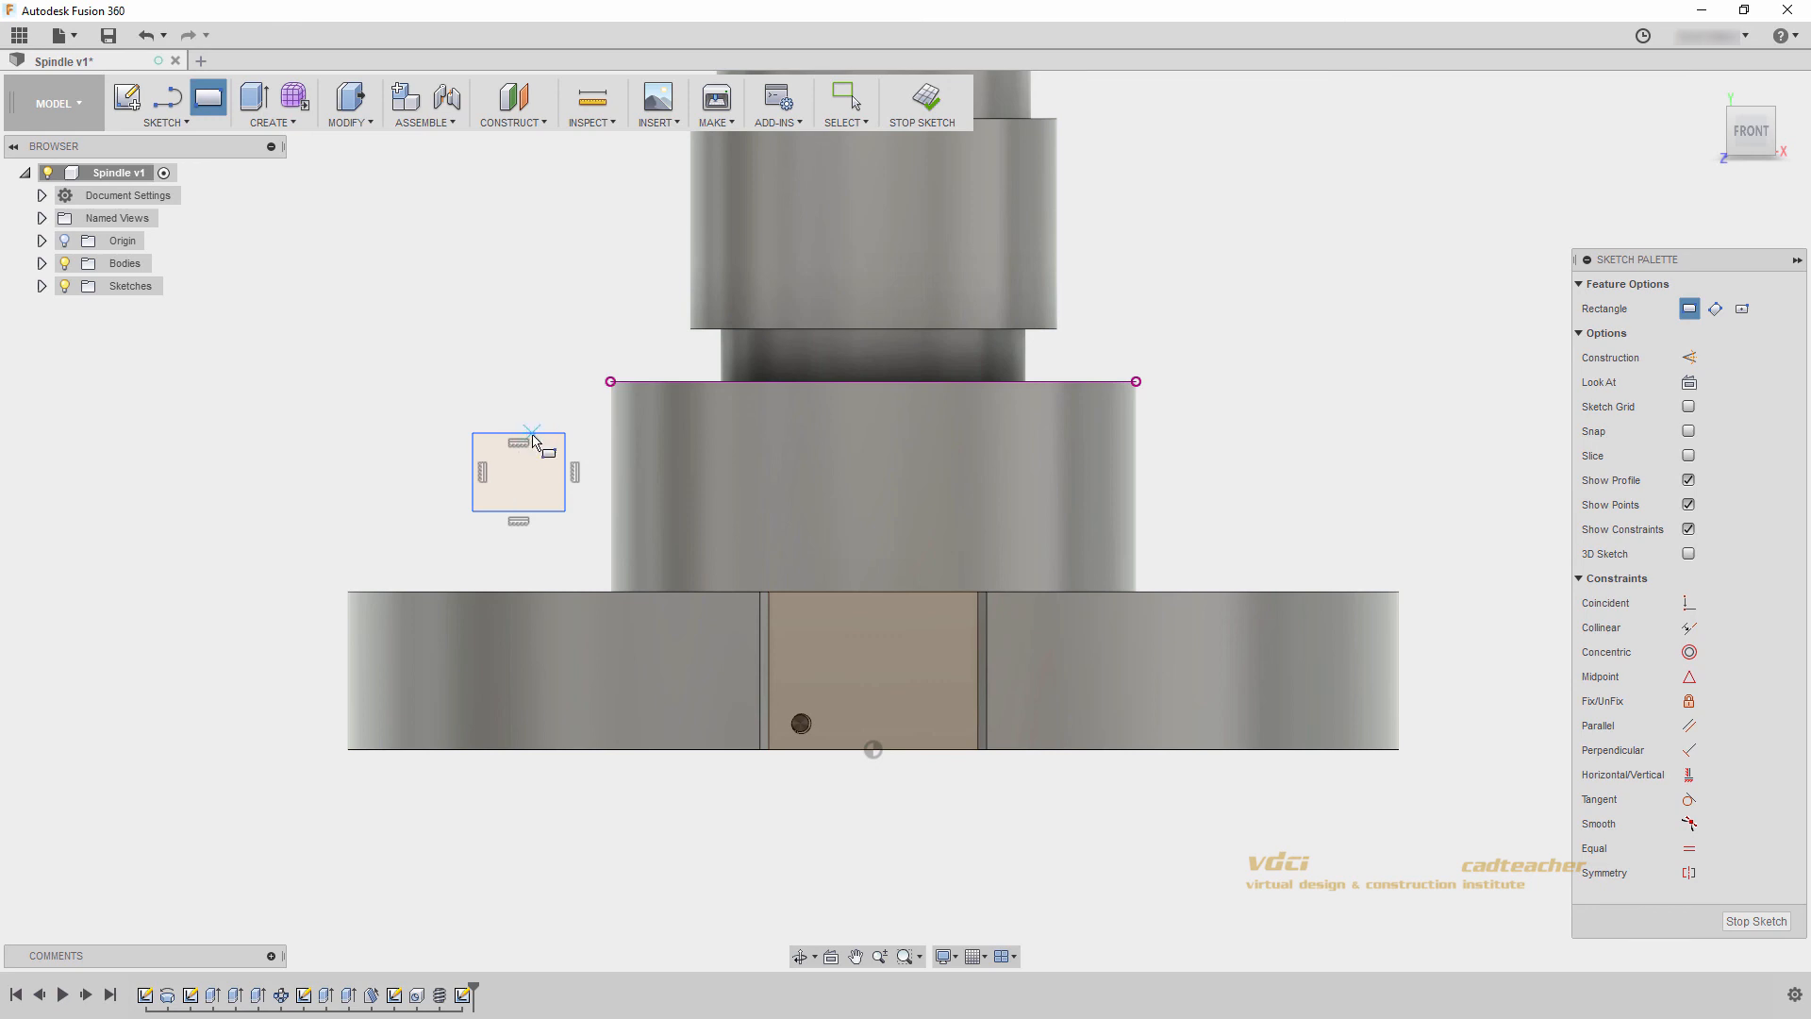
{"action": "key", "text": "Escape"}
- Dimension the vertical distance between the projected edge and the rectangle's upper side as 5 mm
{"action": "left_click", "coordinate": [632, 382]}
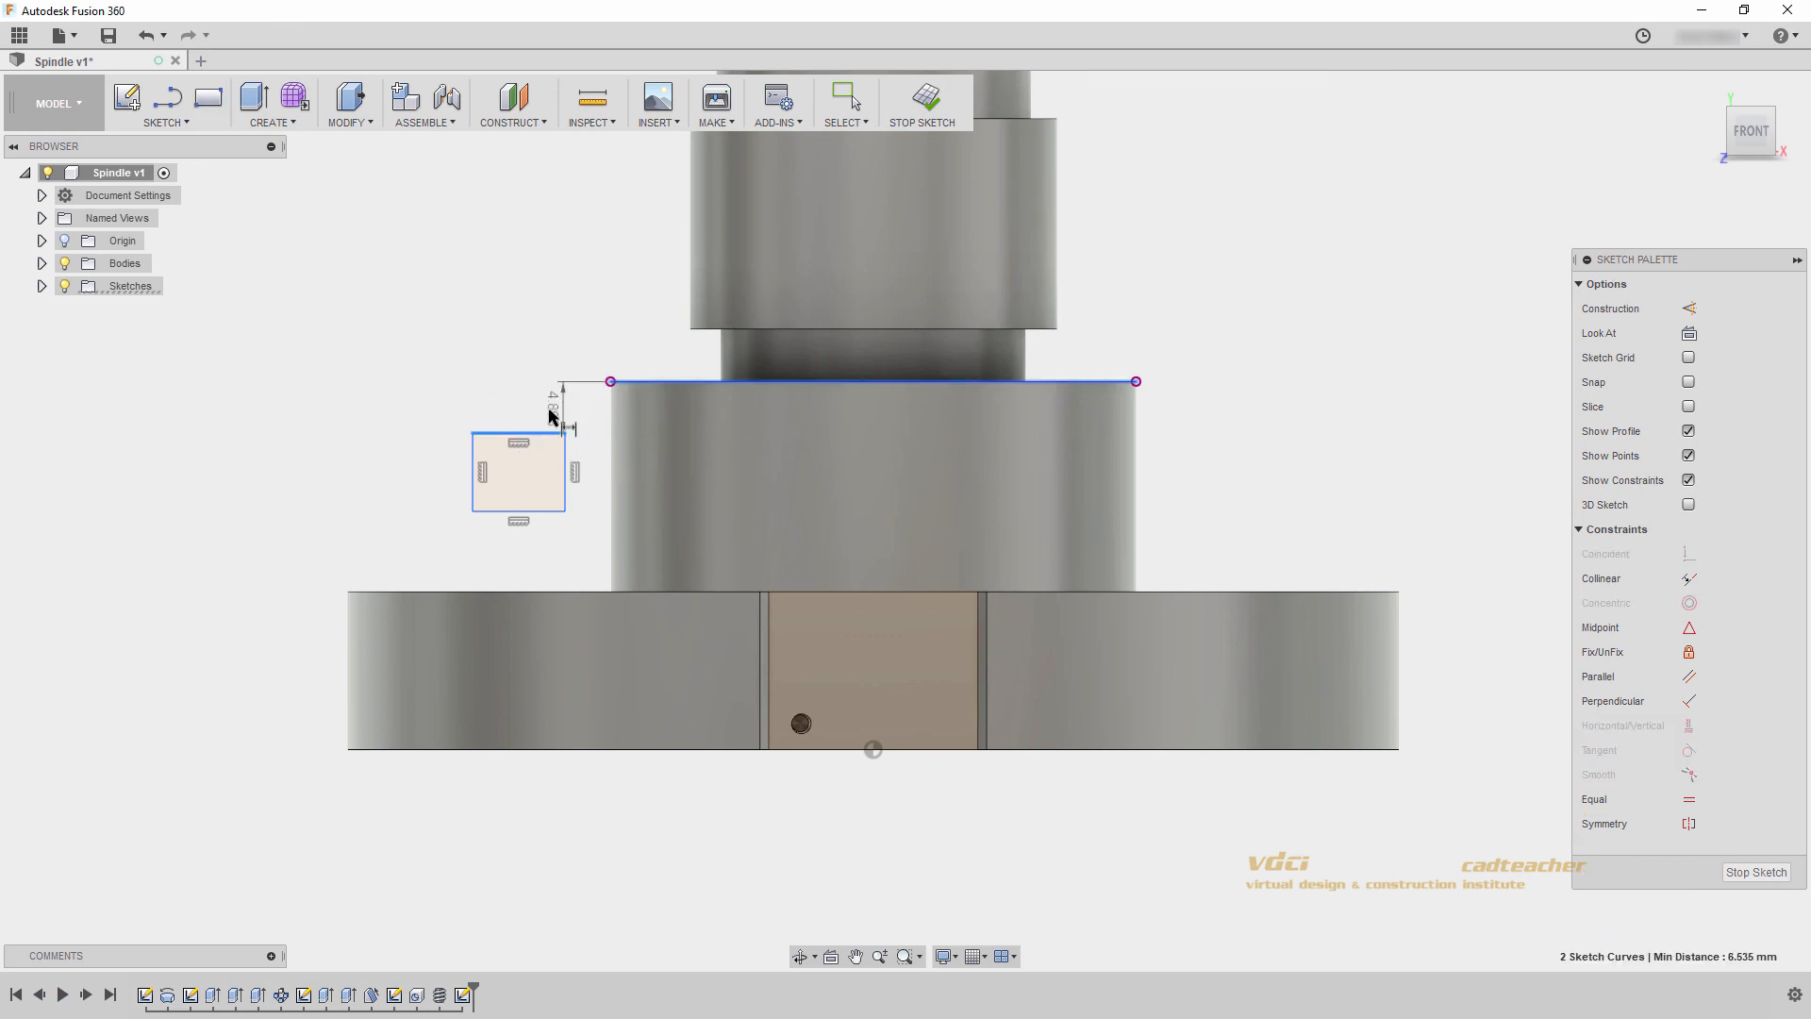
{"action": "left_click", "coordinate": [519, 404]}
{"action": "type", "text": "5"}
{"action": "key", "text": "Return"}
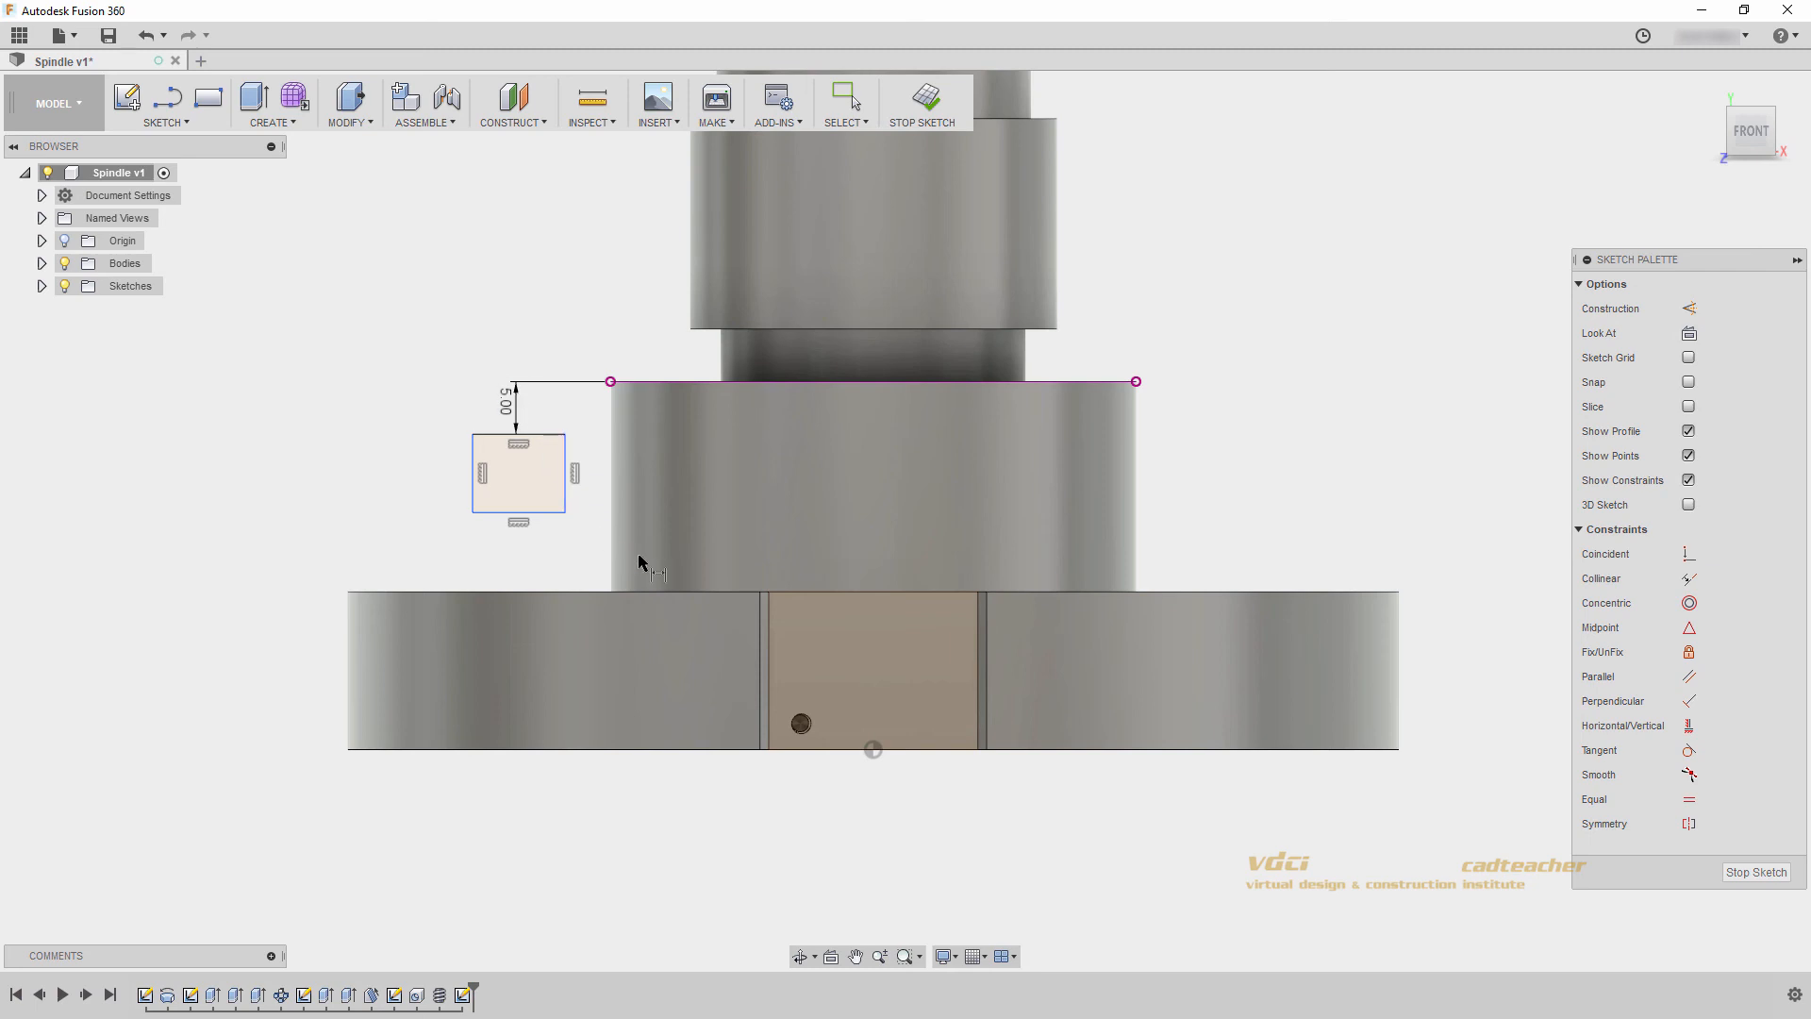
{"action": "key", "text": "Escape"}
- Project the lower edge of the upper cylinder and the narrow neck beneath it into the sketch
{"action": "key", "text": "p"}
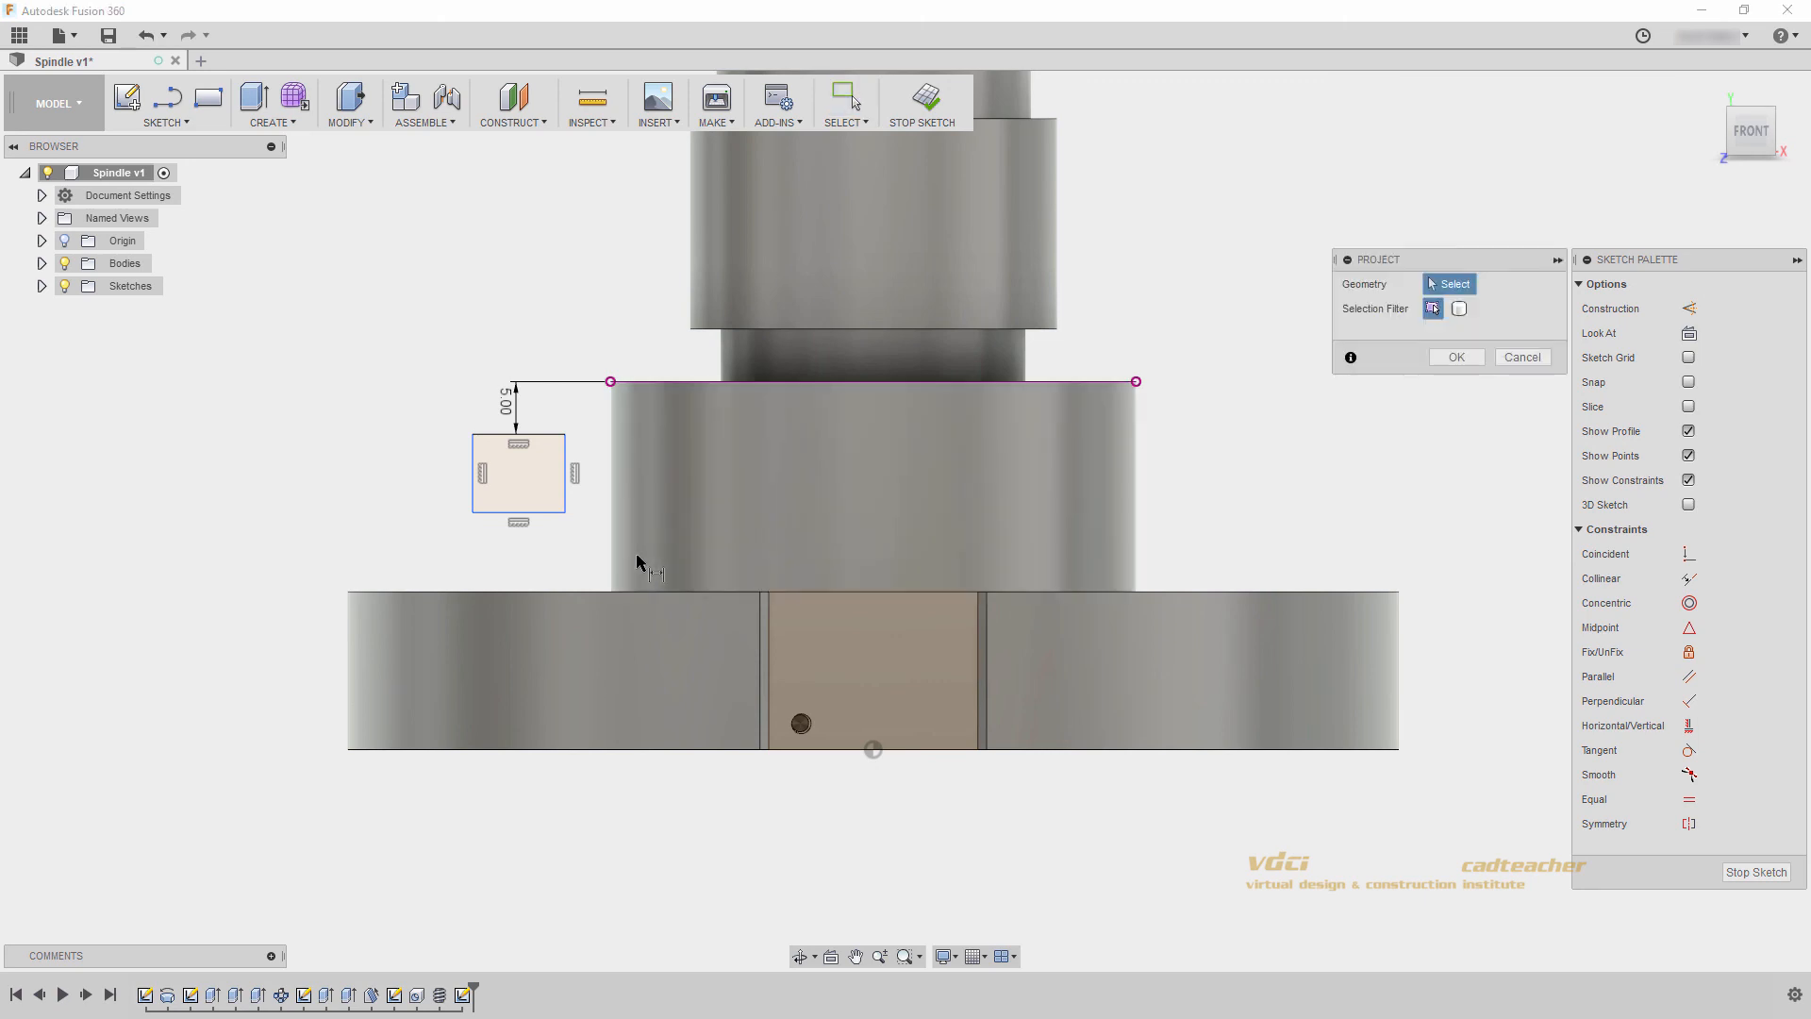
{"action": "left_click", "coordinate": [1009, 329]}
{"action": "left_click", "coordinate": [1026, 358]}
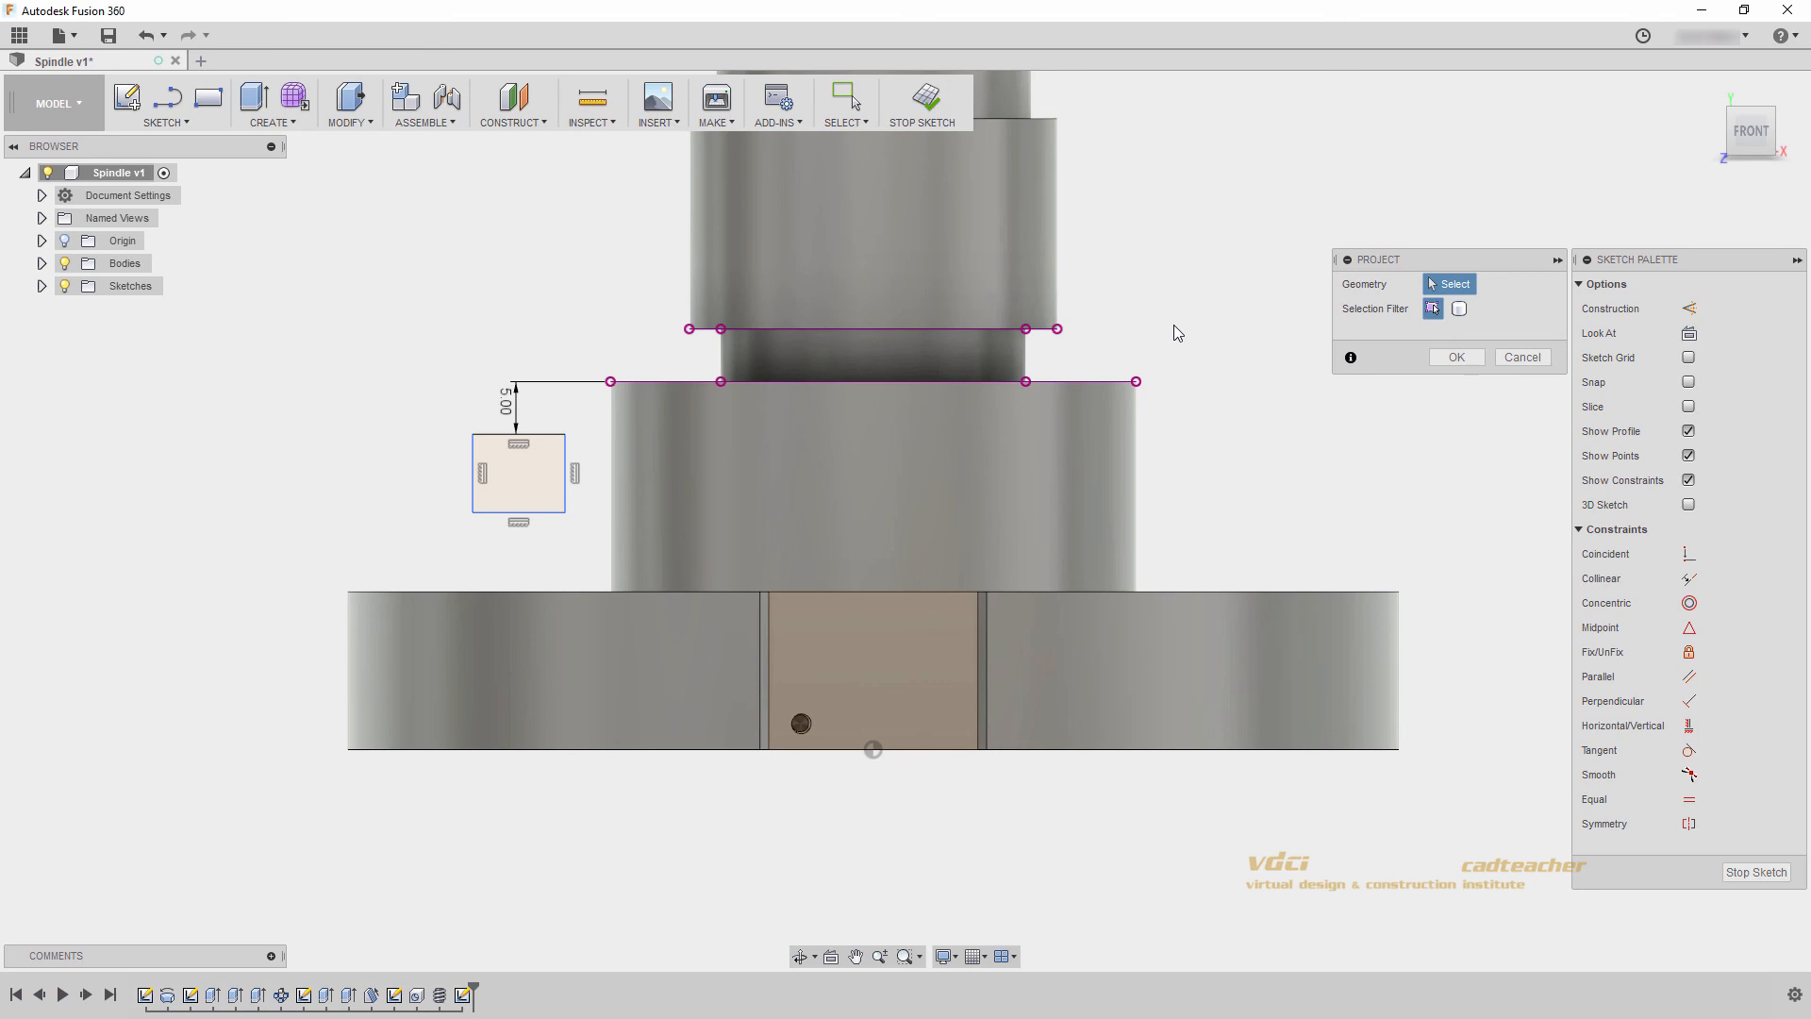